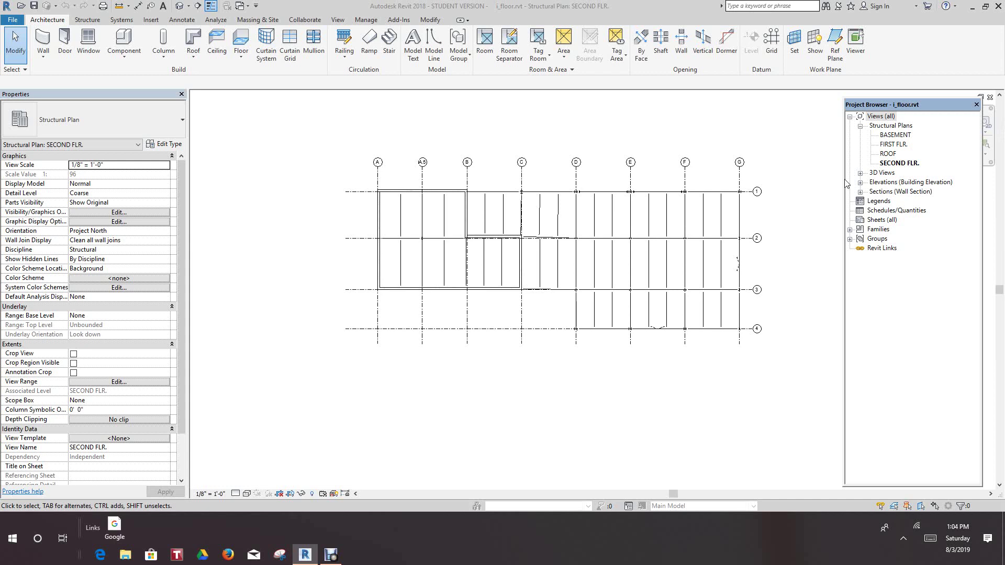
Start a structural floor on the SECOND FLR. plan and duplicate the Generic - 12" floor type as 12 Concrete
{"action": "scroll", "coordinate": [780, 239], "scroll_direction": "down", "scroll_amount": 1}
{"action": "scroll", "coordinate": [778, 274], "scroll_direction": "up", "scroll_amount": 4}
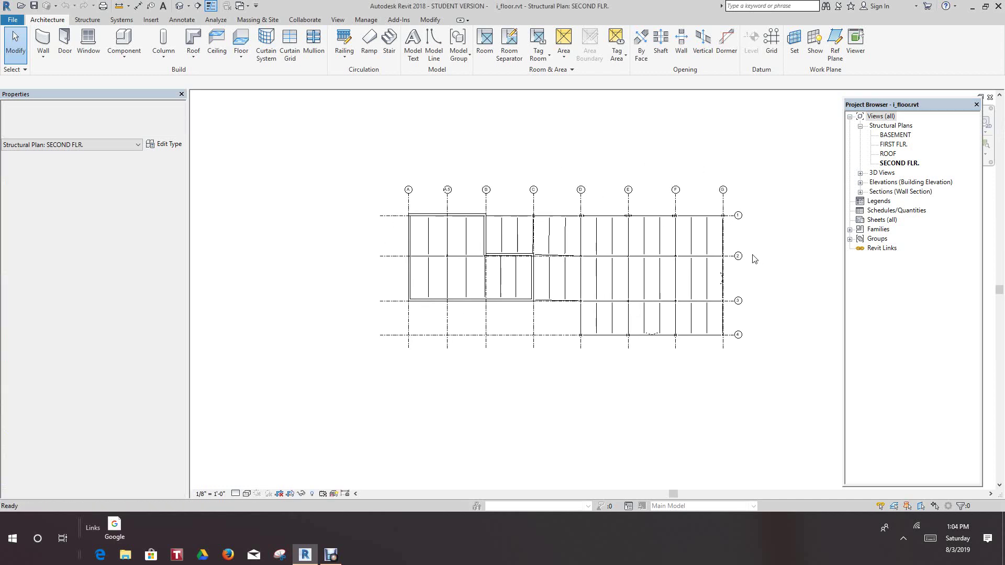
{"action": "scroll", "coordinate": [806, 275], "scroll_direction": "down", "scroll_amount": 2}
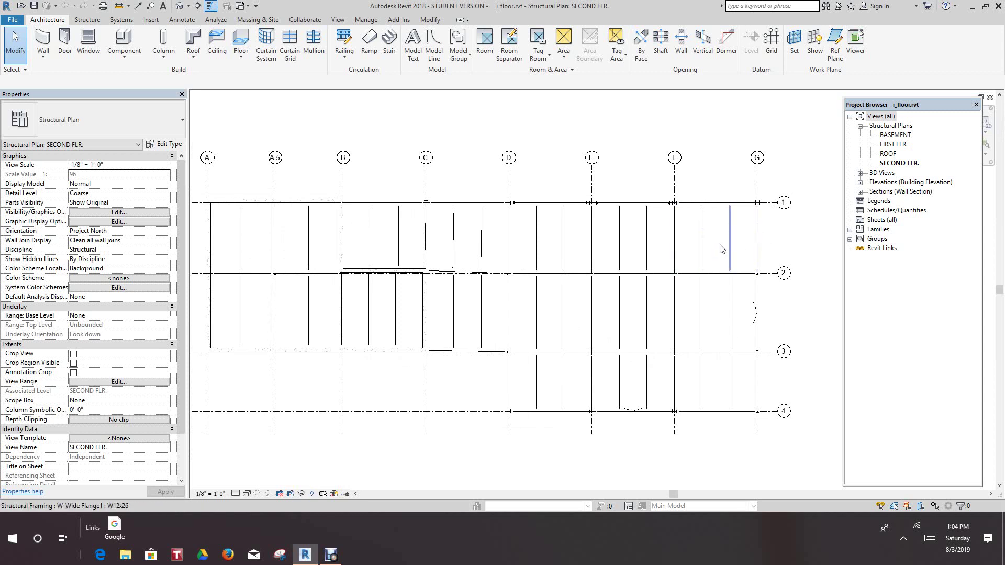
{"action": "scroll", "coordinate": [497, 254], "scroll_direction": "down", "scroll_amount": 1}
{"action": "middle_click_drag", "start_coordinate": [498, 253], "coordinate": [407, 236]}
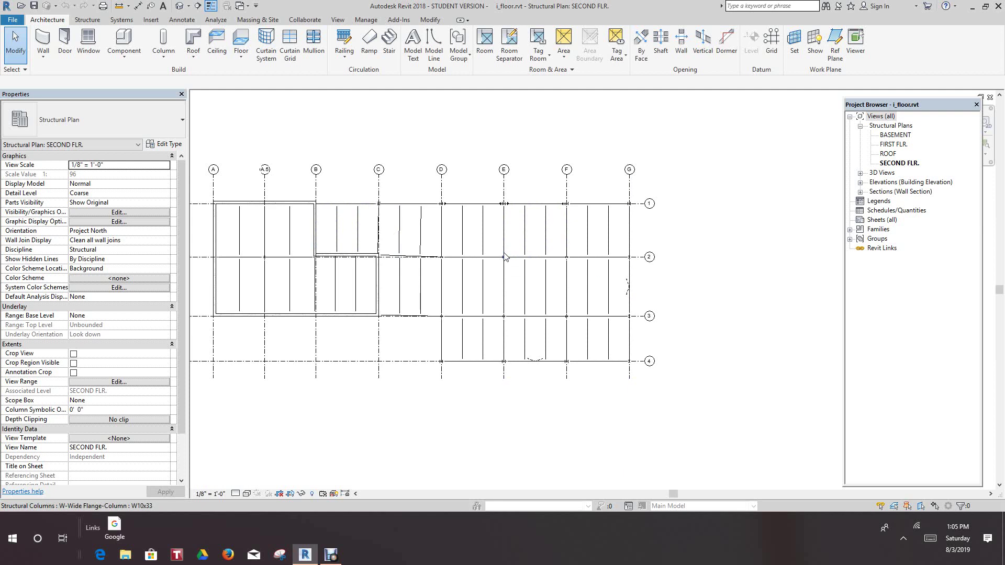
{"action": "left_click", "coordinate": [90, 21]}
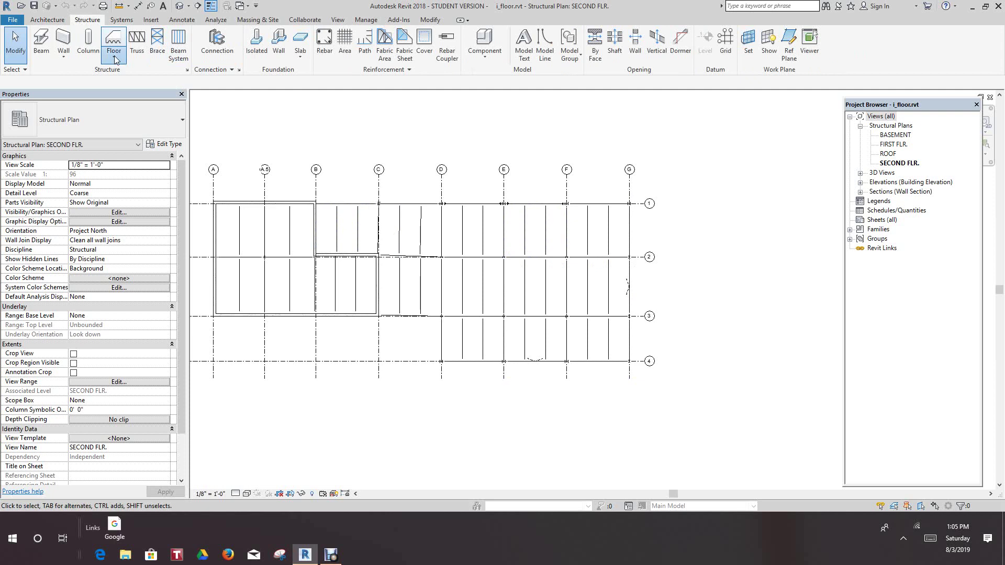
{"action": "left_click", "coordinate": [115, 58]}
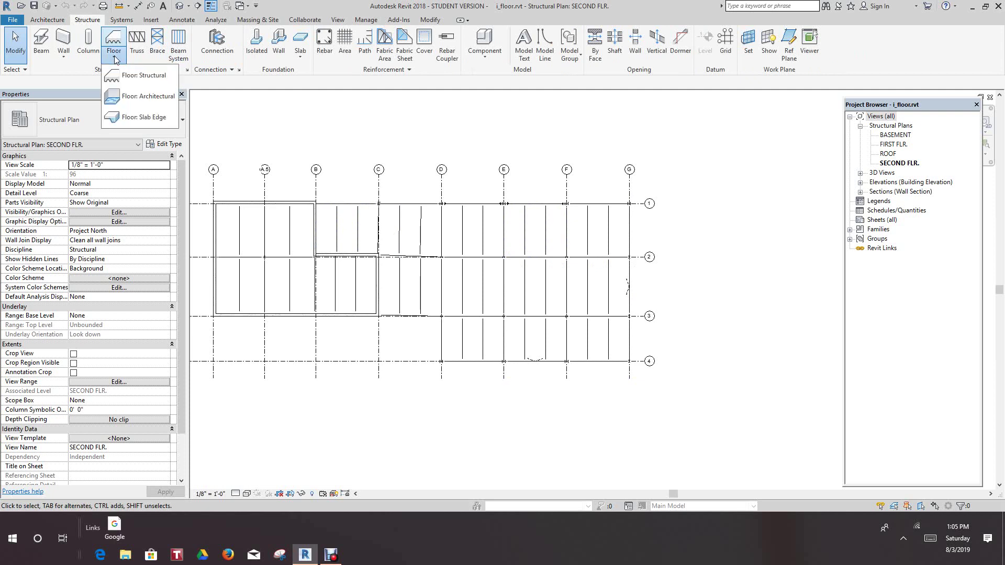
{"action": "left_click", "coordinate": [141, 76]}
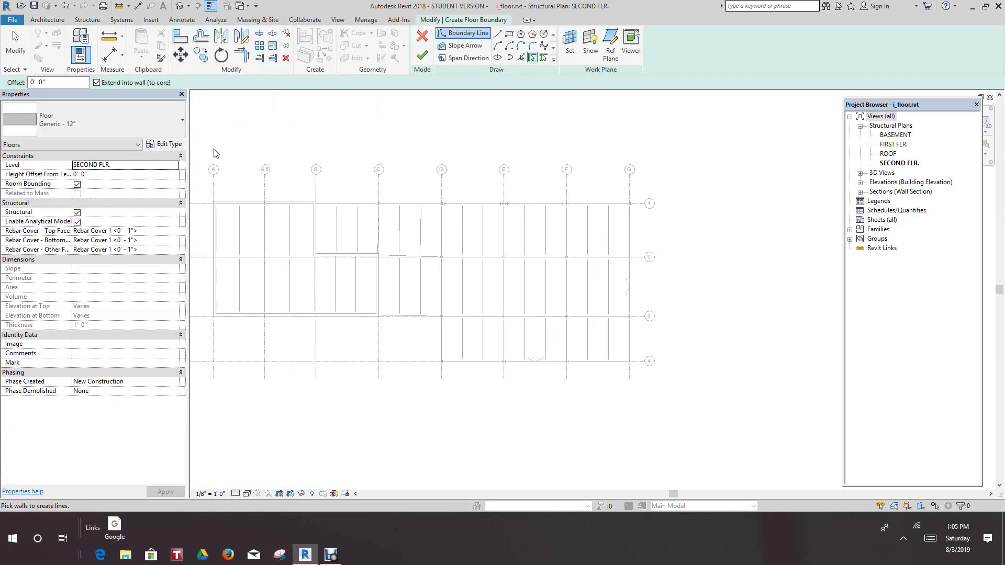
{"action": "left_click", "coordinate": [167, 145]}
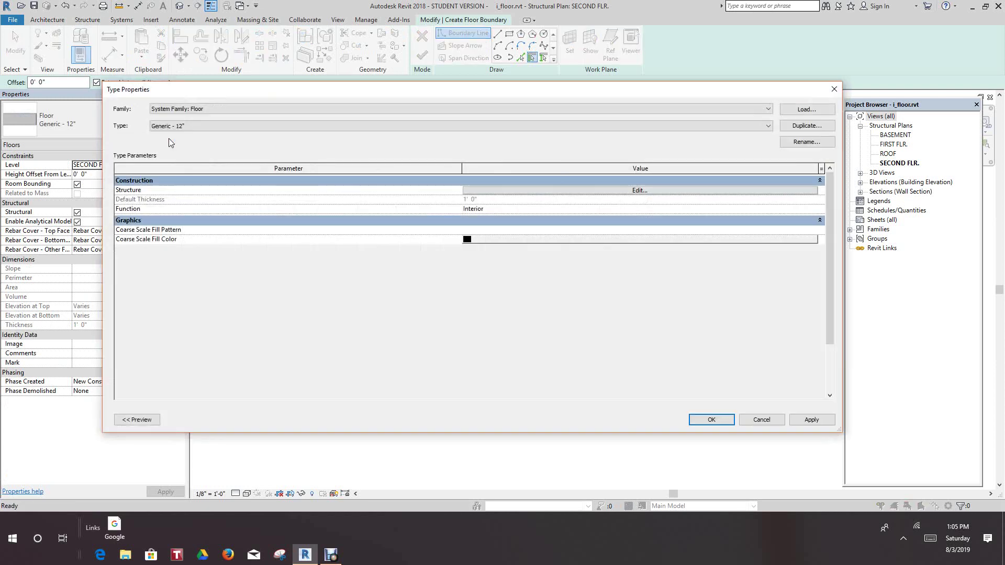
{"action": "left_click", "coordinate": [795, 126]}
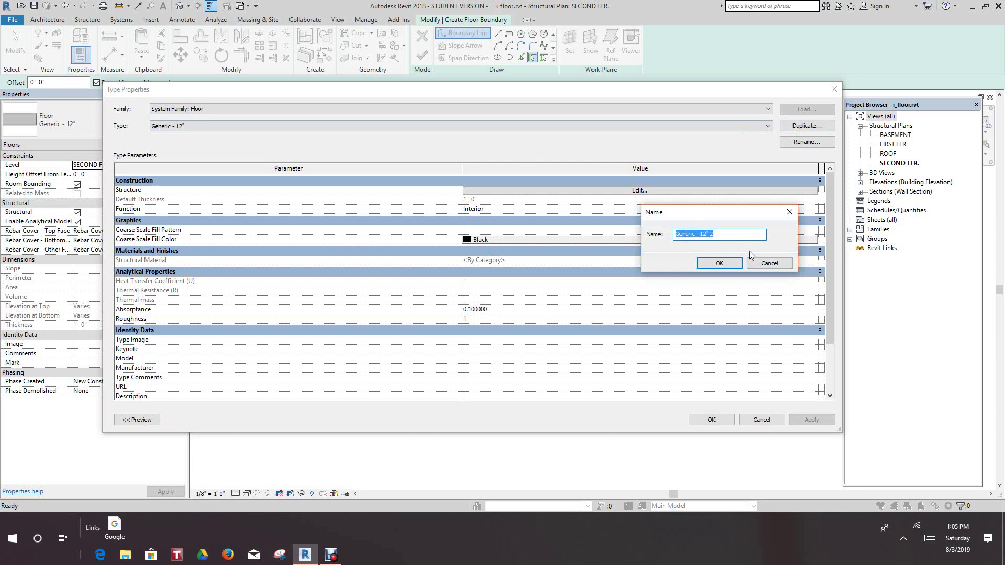
{"action": "type", "text": "12 Concrete"}
{"action": "left_click", "coordinate": [719, 263]}
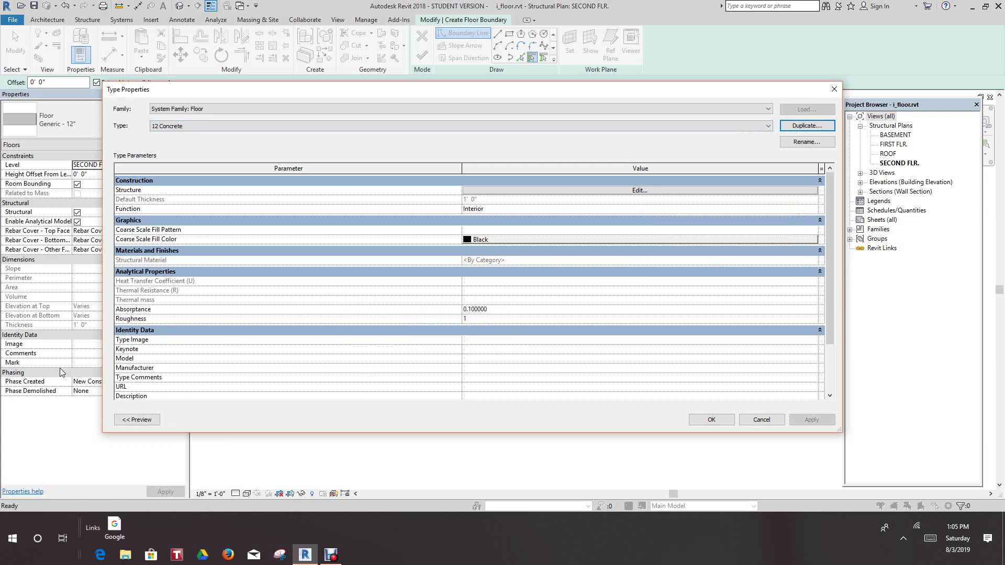
Set the material of the 12 Concrete floor type's structure layer to Concrete - Cast-in-Place Concrete
{"action": "left_click", "coordinate": [140, 423]}
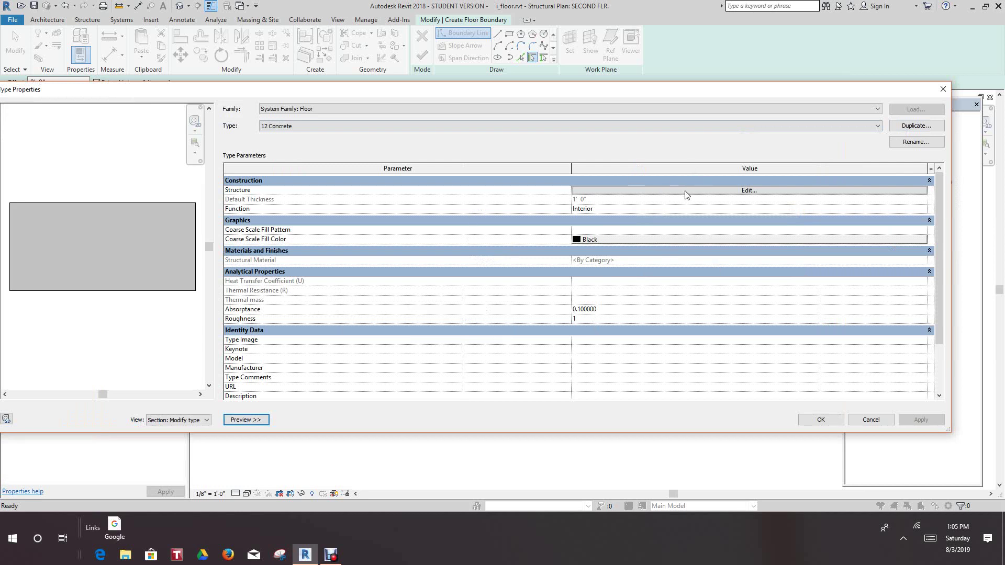
{"action": "left_click", "coordinate": [749, 190]}
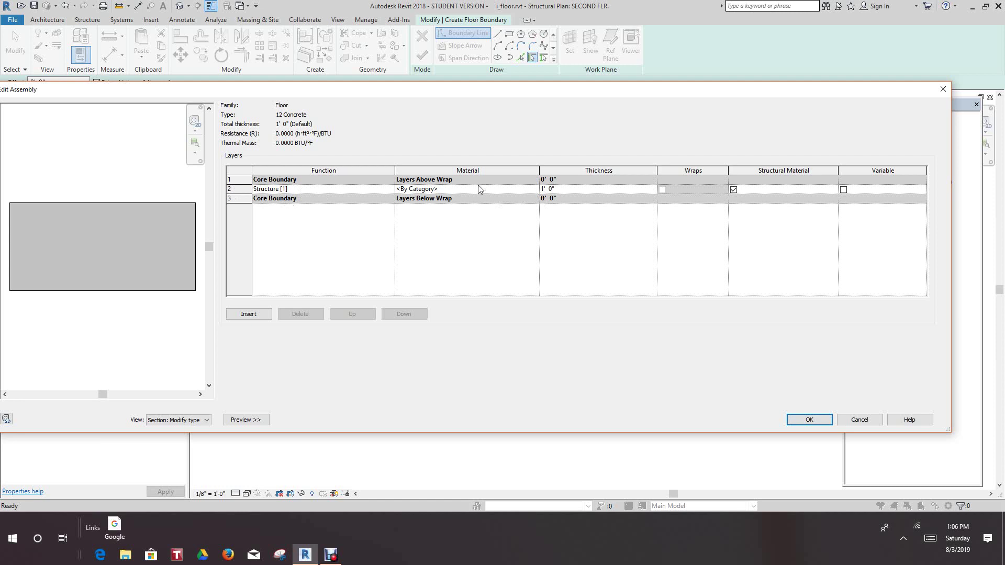
{"action": "left_click", "coordinate": [530, 188]}
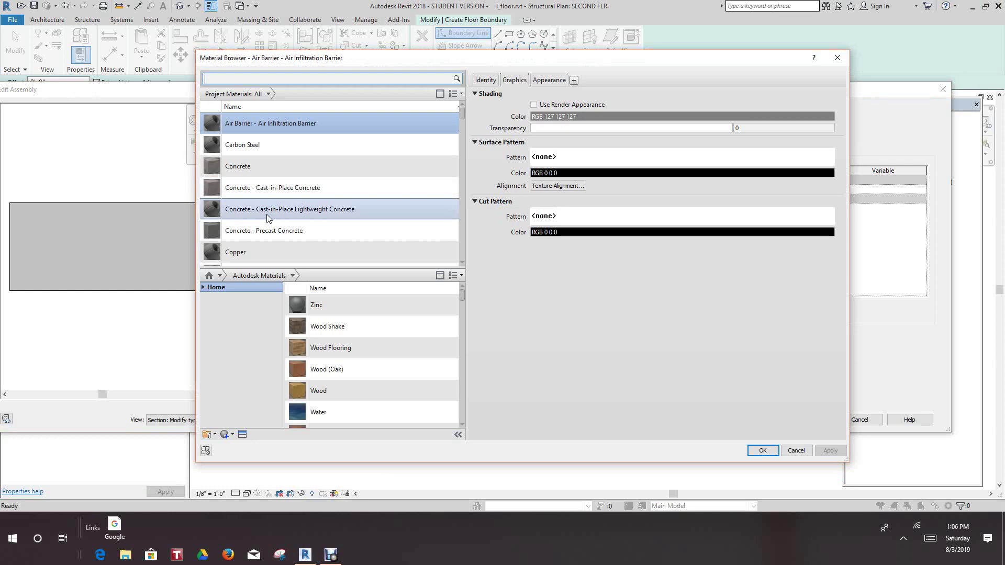
{"action": "left_click", "coordinate": [267, 188]}
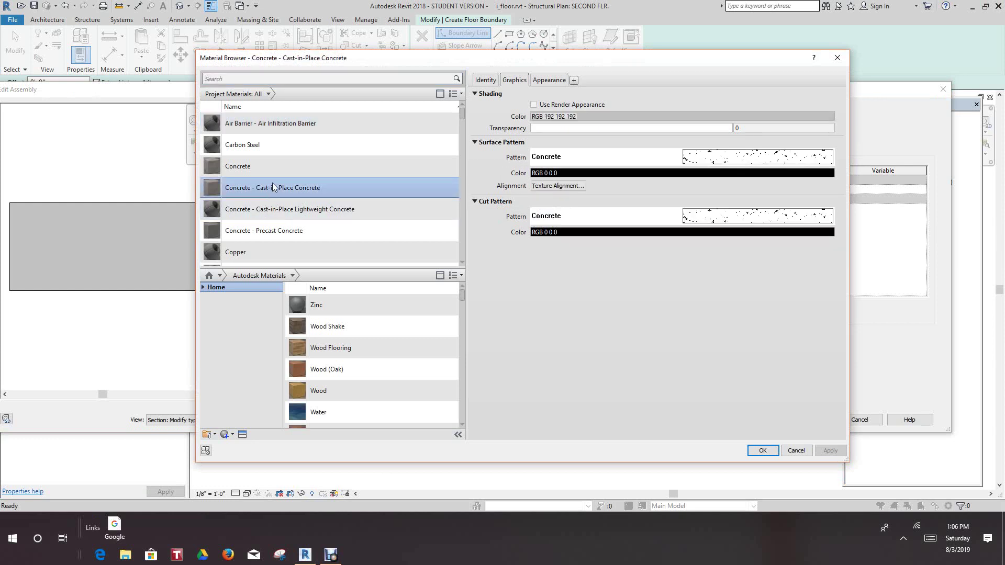
{"action": "scroll", "coordinate": [407, 236], "scroll_direction": "down", "scroll_amount": 1}
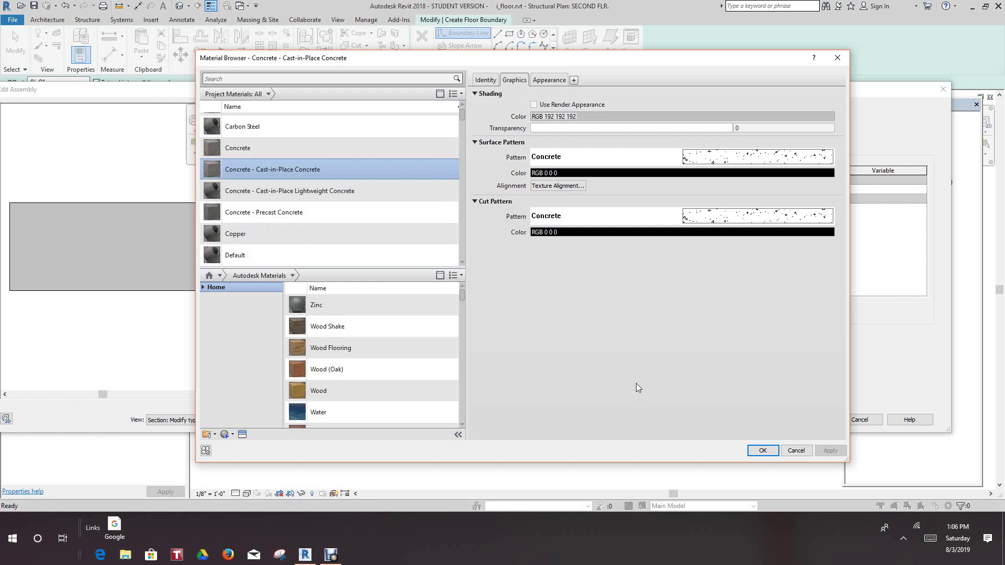
{"action": "left_click", "coordinate": [764, 450]}
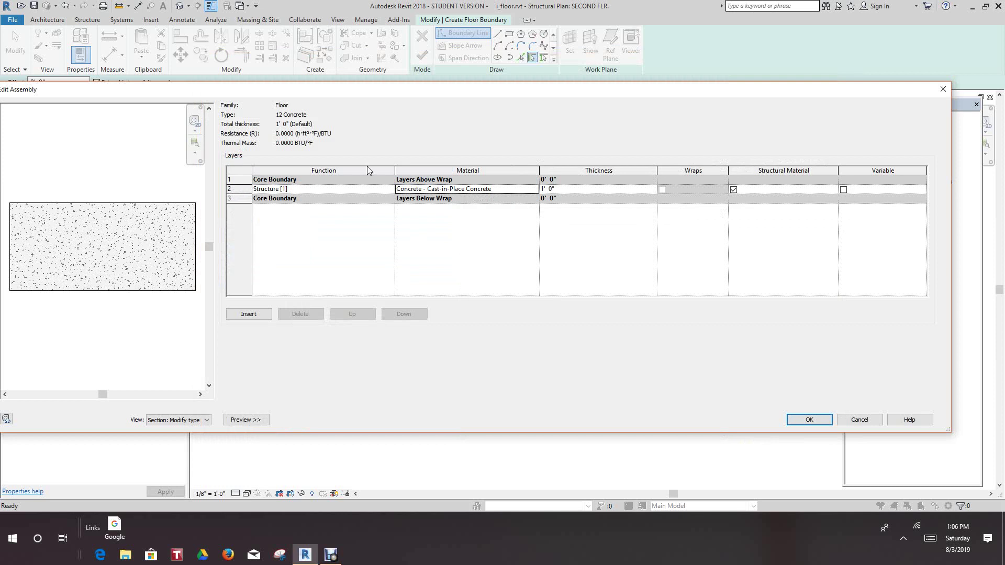
{"action": "left_click", "coordinate": [806, 422]}
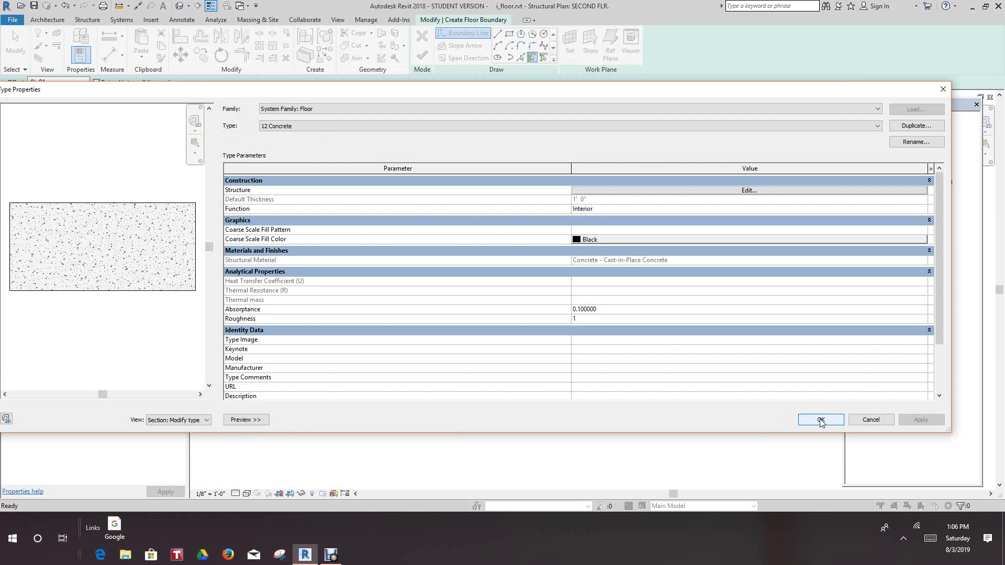
{"action": "left_click", "coordinate": [821, 420]}
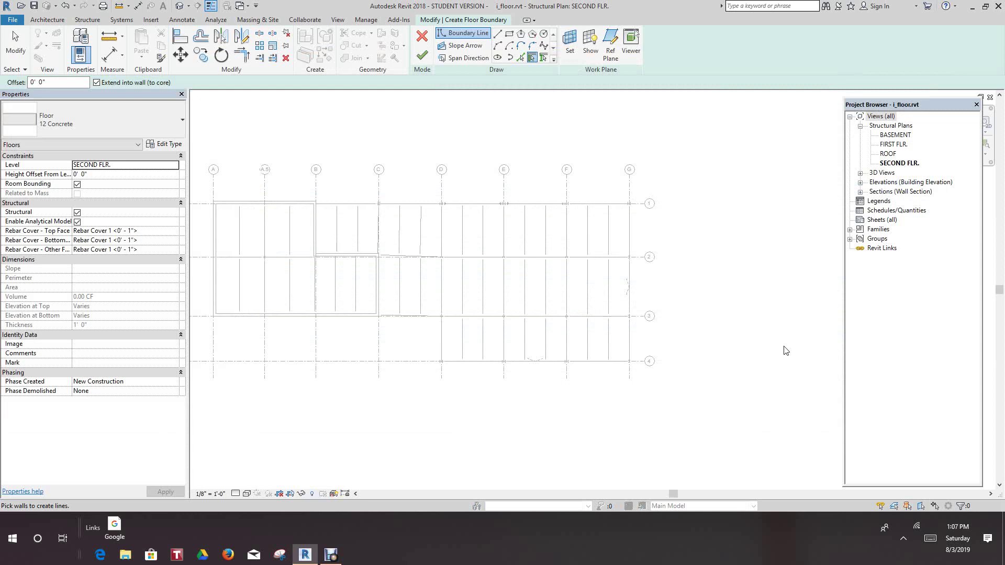
Choose straight lines for sketching the floor boundary and turn on chaining of the segments
{"action": "left_click", "coordinate": [499, 36]}
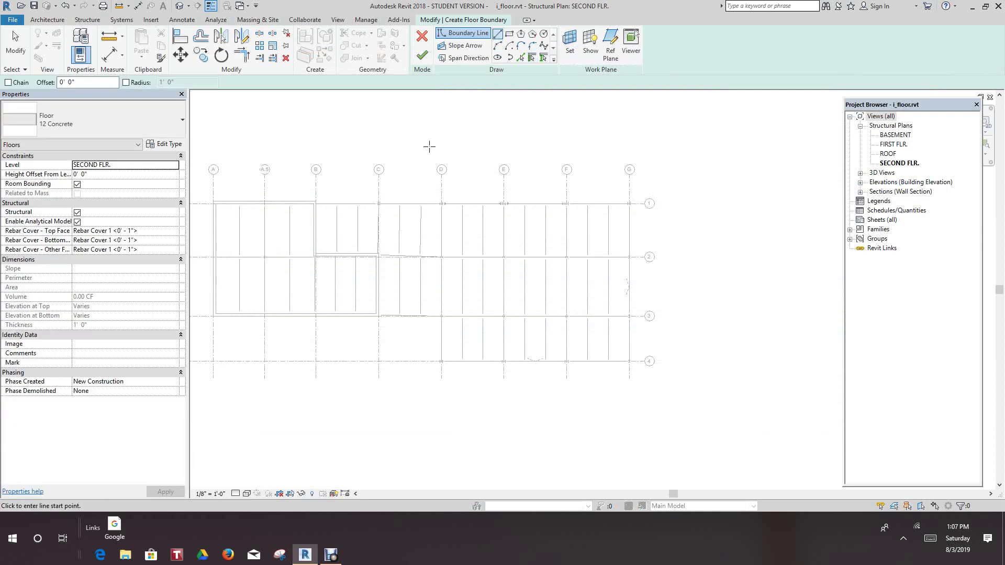
{"action": "scroll", "coordinate": [458, 162], "scroll_direction": "down", "scroll_amount": 2}
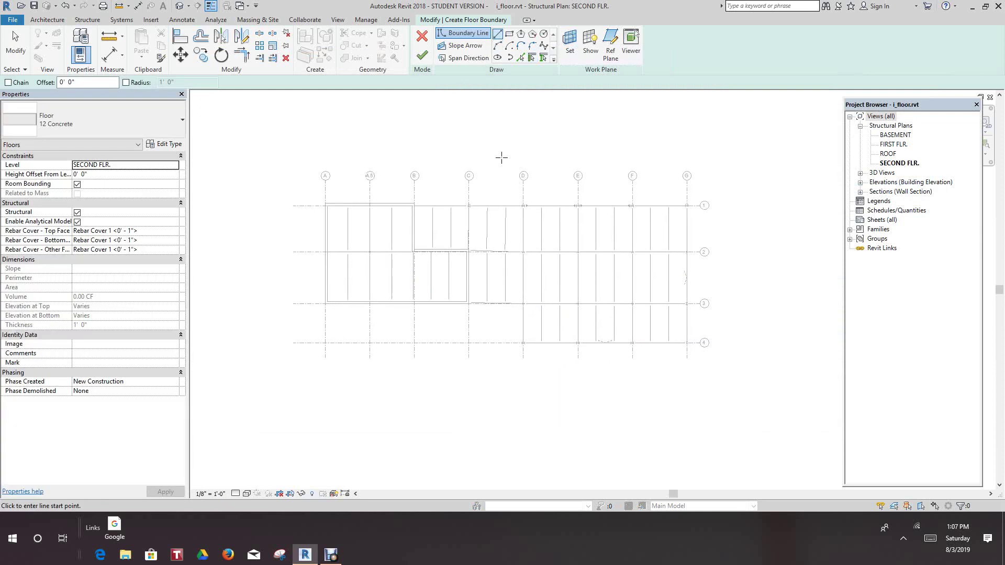
{"action": "left_click", "coordinate": [413, 205]}
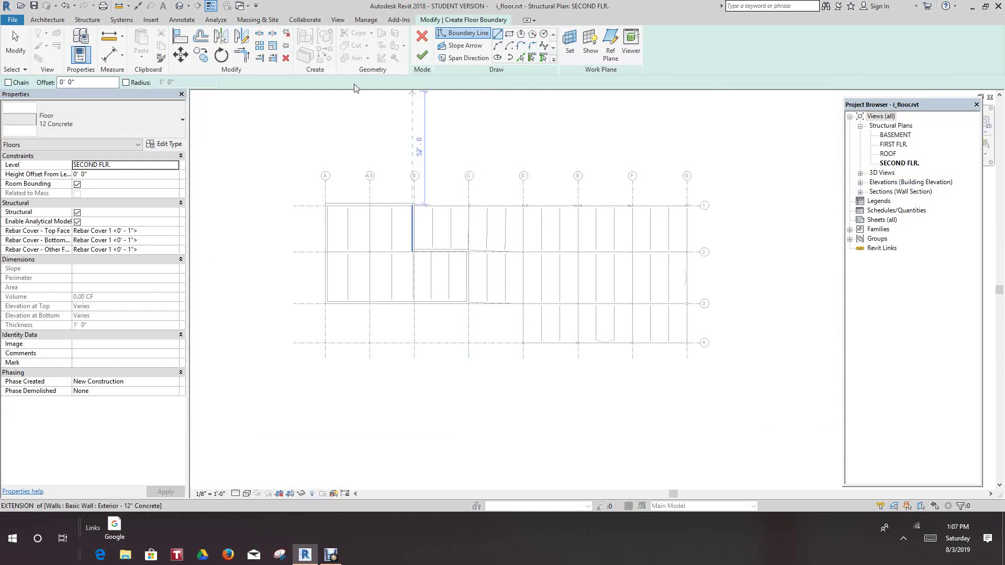
{"action": "left_click", "coordinate": [8, 83]}
{"action": "type", "text": "40"}
{"action": "key", "text": "Return"}
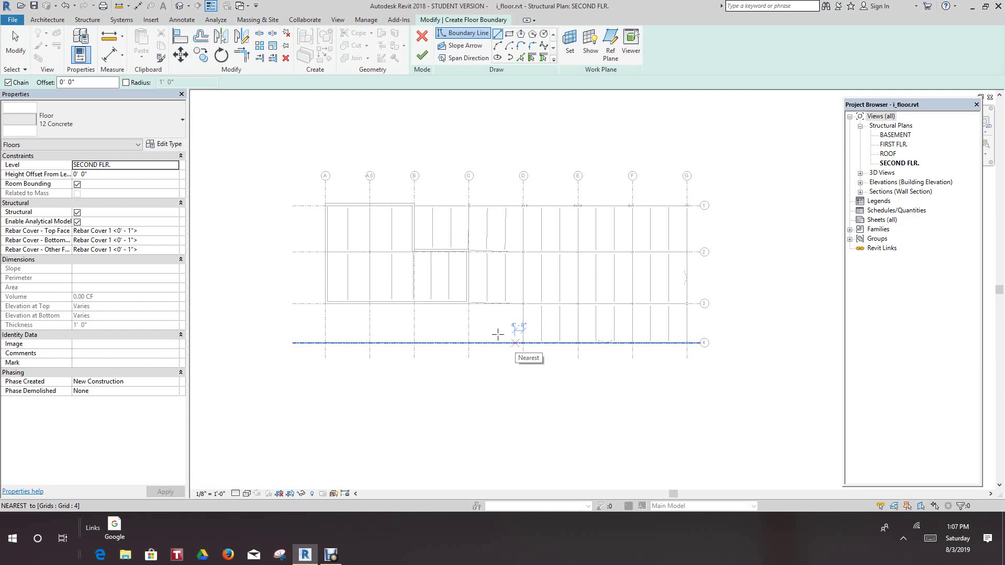
Draw the first floor boundary line along grid 1, from its intersection with grid B to grid G
{"action": "scroll", "coordinate": [413, 206], "scroll_direction": "up", "scroll_amount": 1}
{"action": "scroll", "coordinate": [413, 209], "scroll_direction": "up", "scroll_amount": 5}
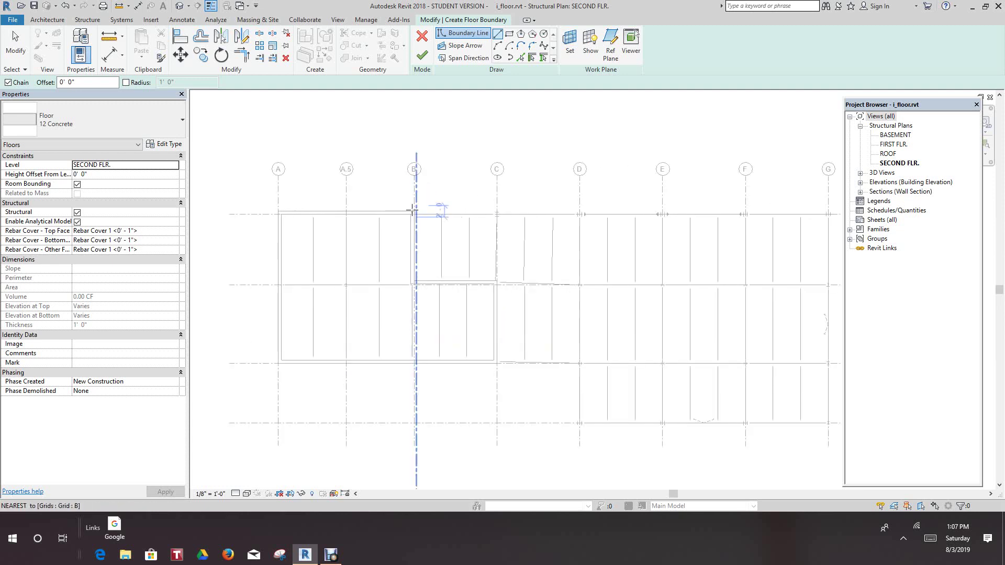
{"action": "scroll", "coordinate": [425, 231], "scroll_direction": "up", "scroll_amount": 2}
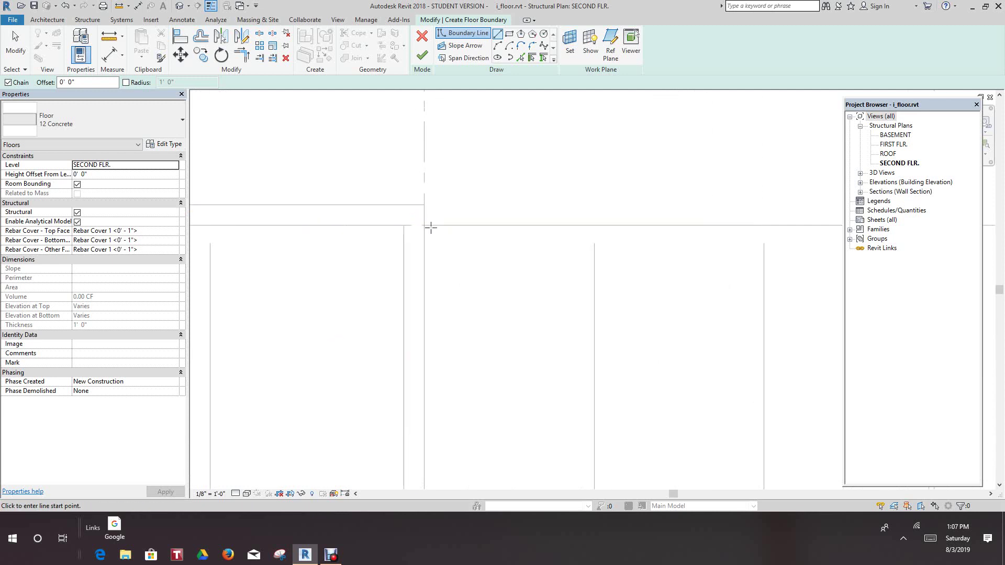
{"action": "scroll", "coordinate": [437, 238], "scroll_direction": "up", "scroll_amount": 3}
{"action": "left_click", "coordinate": [399, 203]}
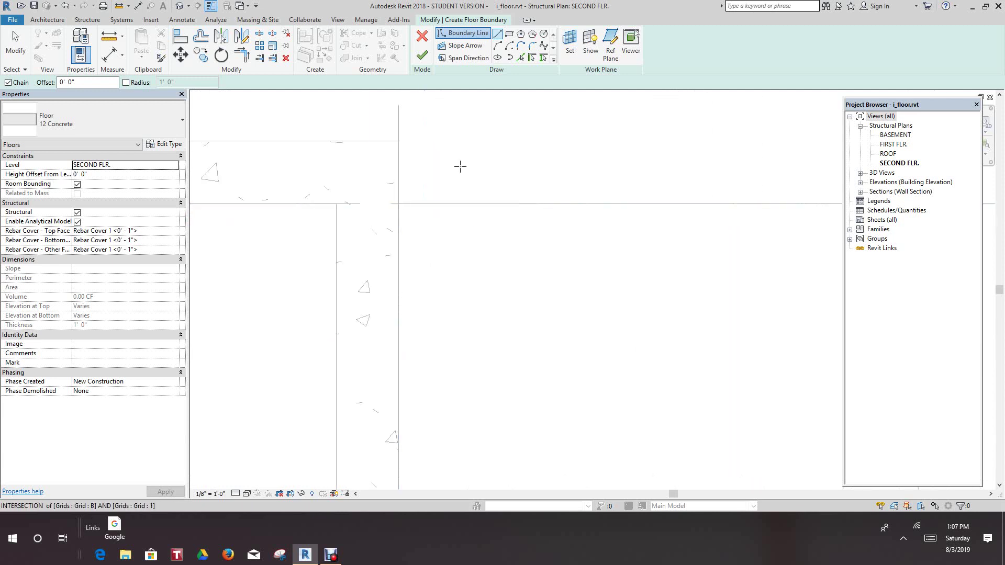
{"action": "scroll", "coordinate": [597, 180], "scroll_direction": "down", "scroll_amount": 5}
{"action": "scroll", "coordinate": [681, 241], "scroll_direction": "down", "scroll_amount": 5}
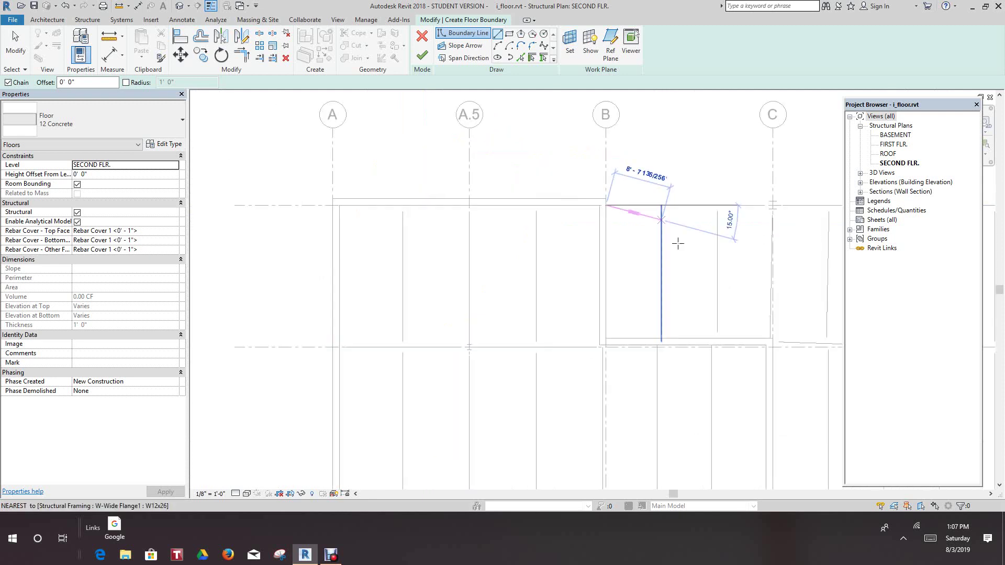
{"action": "middle_click_drag", "start_coordinate": [680, 243], "coordinate": [413, 224]}
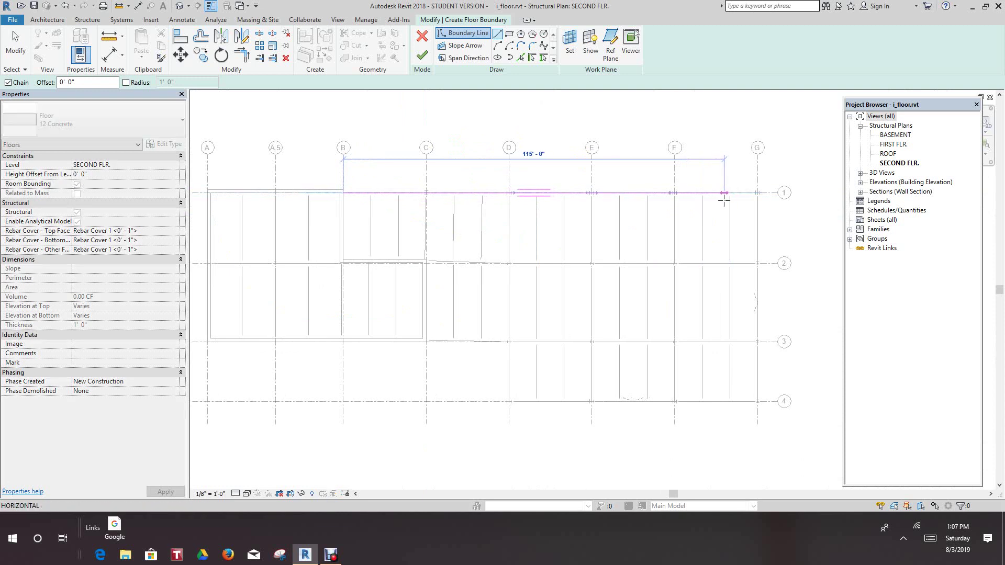
{"action": "scroll", "coordinate": [738, 195], "scroll_direction": "up", "scroll_amount": 4}
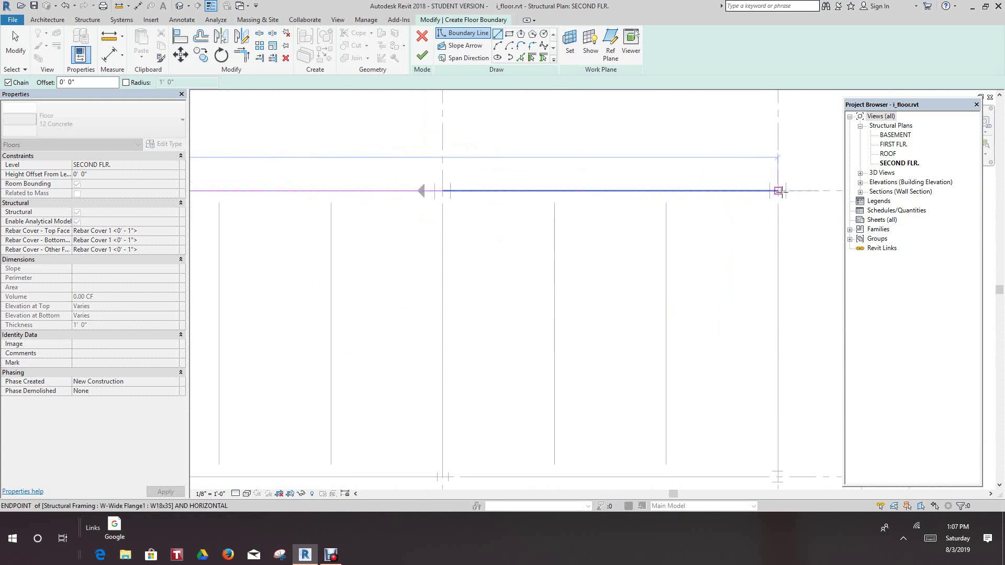
{"action": "left_click", "coordinate": [779, 191]}
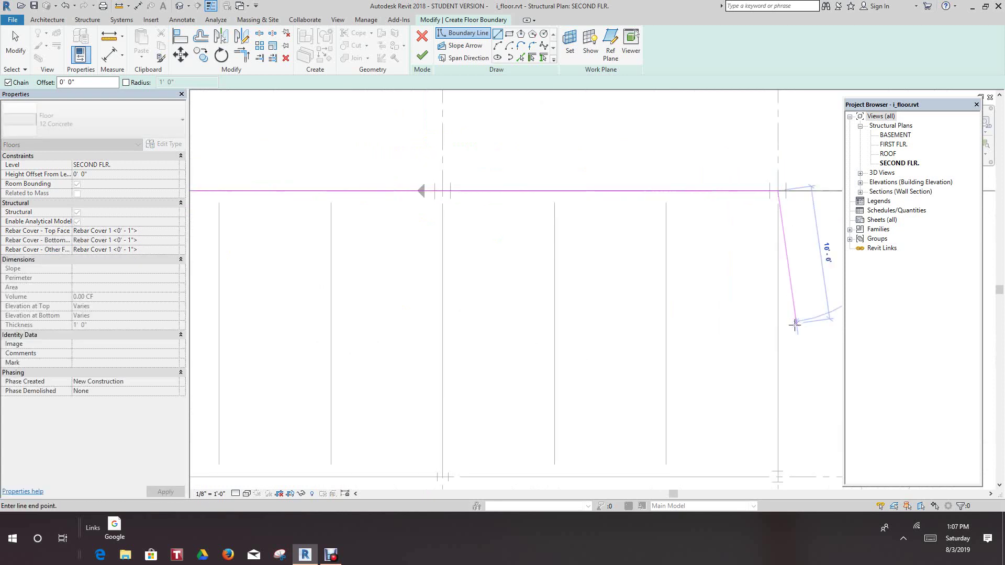
Continue the floor boundary along grid G from grid 1 to the intersection with grid 4
{"action": "scroll", "coordinate": [705, 269], "scroll_direction": "down", "scroll_amount": 3}
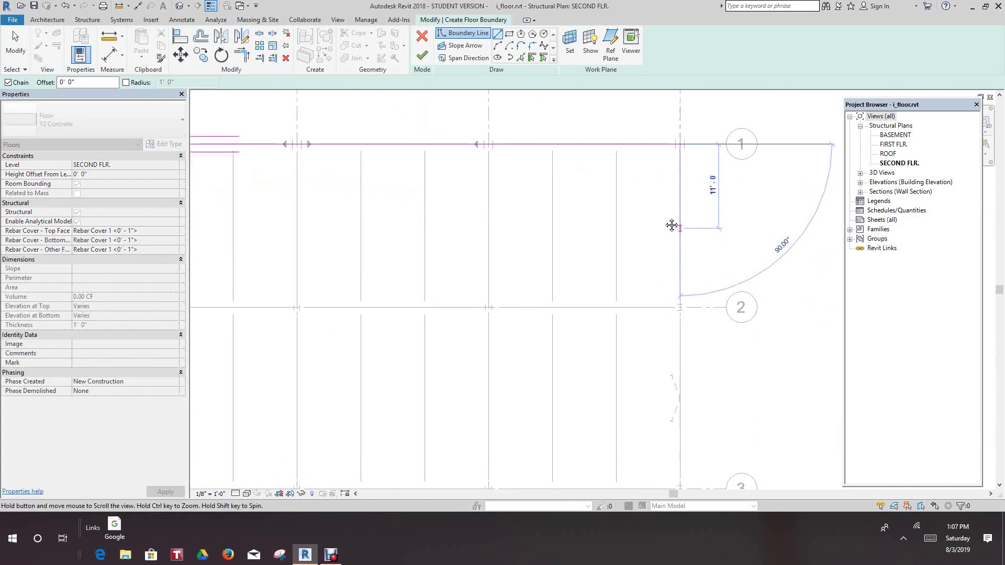
{"action": "scroll", "coordinate": [699, 403], "scroll_direction": "down", "scroll_amount": 1}
{"action": "middle_click_drag", "start_coordinate": [696, 361], "coordinate": [693, 329]}
{"action": "scroll", "coordinate": [669, 418], "scroll_direction": "up", "scroll_amount": 2}
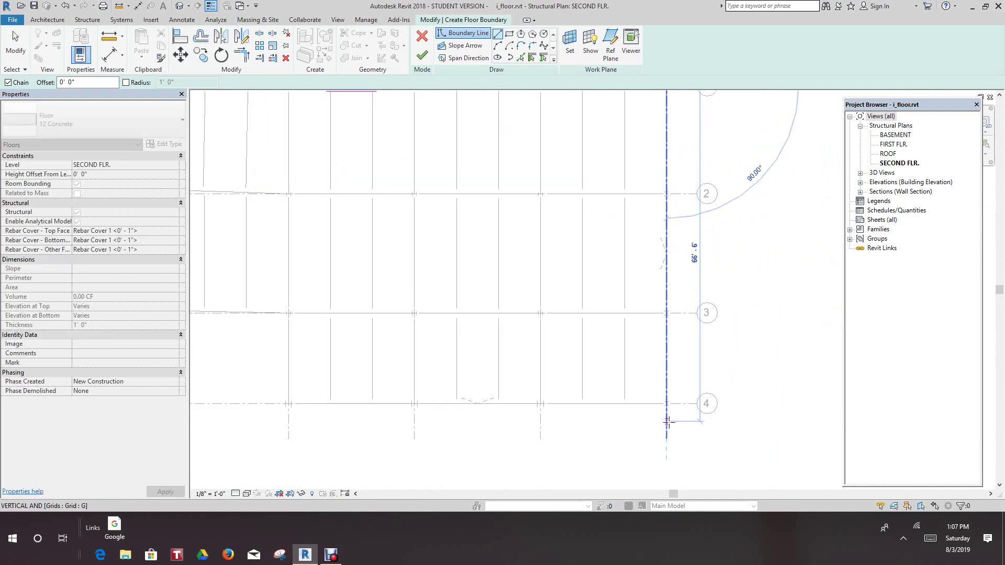
{"action": "scroll", "coordinate": [663, 395], "scroll_direction": "up", "scroll_amount": 1}
{"action": "scroll", "coordinate": [663, 388], "scroll_direction": "up", "scroll_amount": 1}
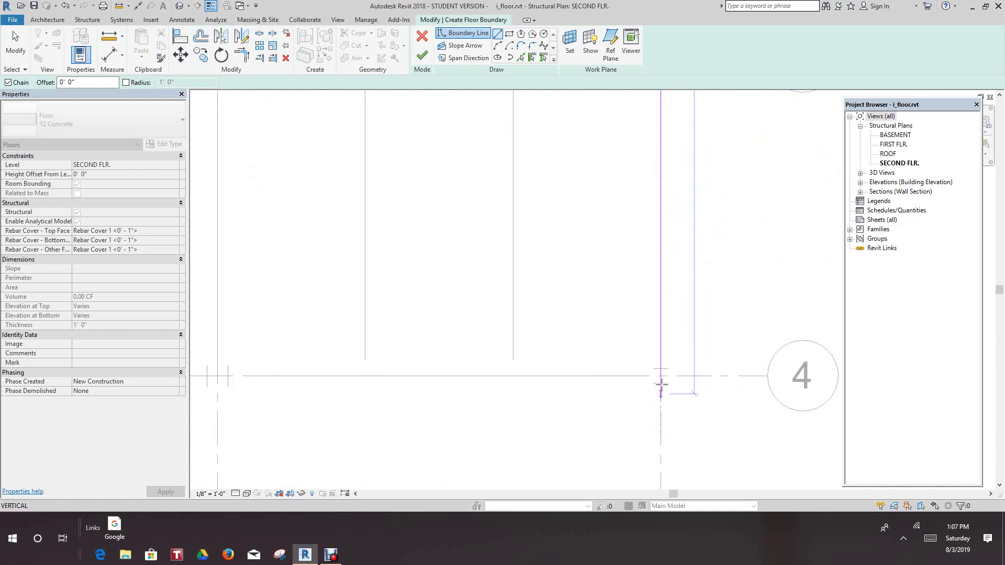
{"action": "left_click", "coordinate": [661, 375]}
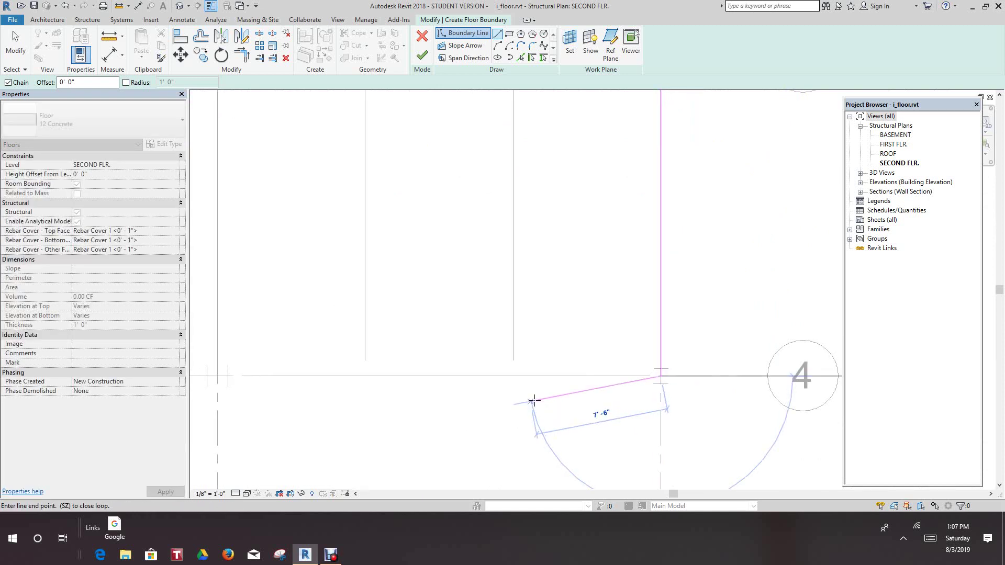
Continue the floor boundary along grid 4 from grid G to the intersection with grid D
{"action": "scroll", "coordinate": [535, 401], "scroll_direction": "down", "scroll_amount": 2}
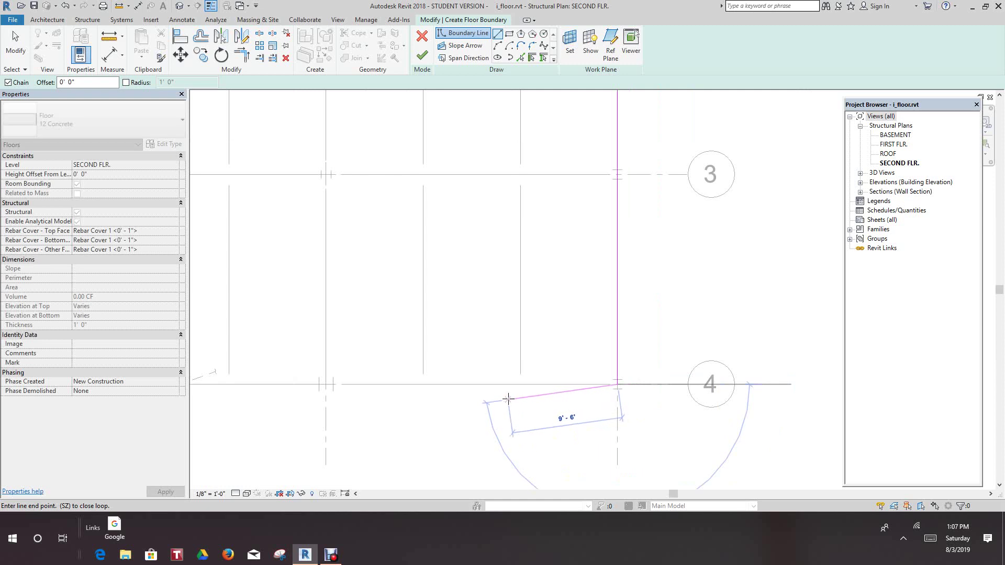
{"action": "scroll", "coordinate": [498, 398], "scroll_direction": "down", "scroll_amount": 2}
{"action": "middle_click_drag", "start_coordinate": [356, 405], "coordinate": [617, 356]}
{"action": "scroll", "coordinate": [503, 375], "scroll_direction": "down", "scroll_amount": 1}
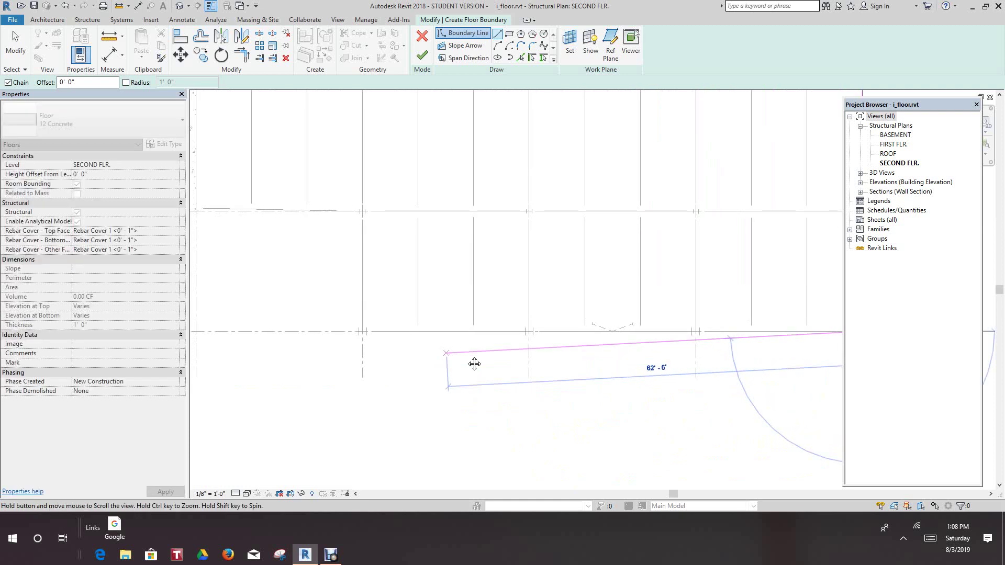
{"action": "scroll", "coordinate": [475, 352], "scroll_direction": "down", "scroll_amount": 1}
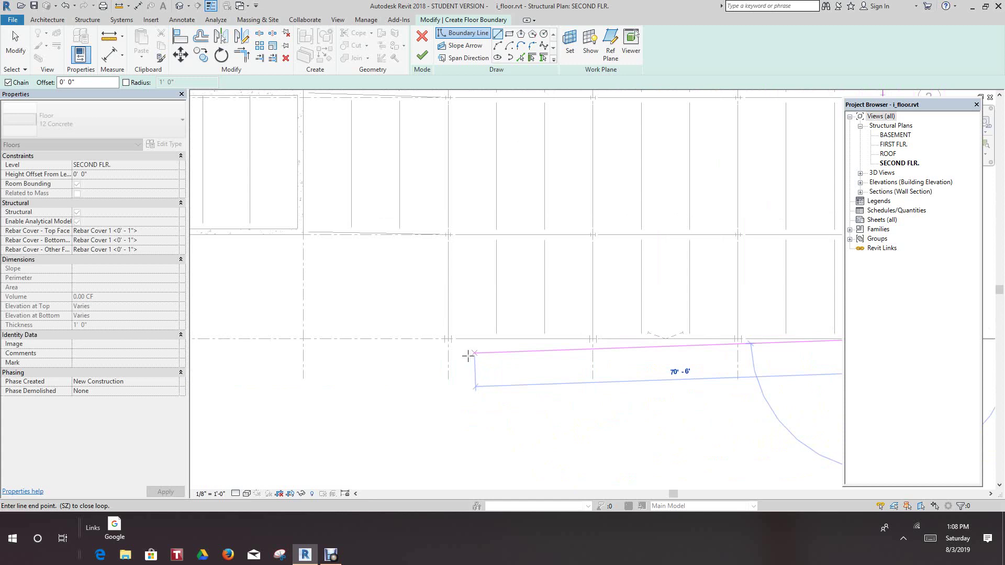
{"action": "scroll", "coordinate": [449, 339], "scroll_direction": "up", "scroll_amount": 3}
{"action": "left_click", "coordinate": [436, 331]}
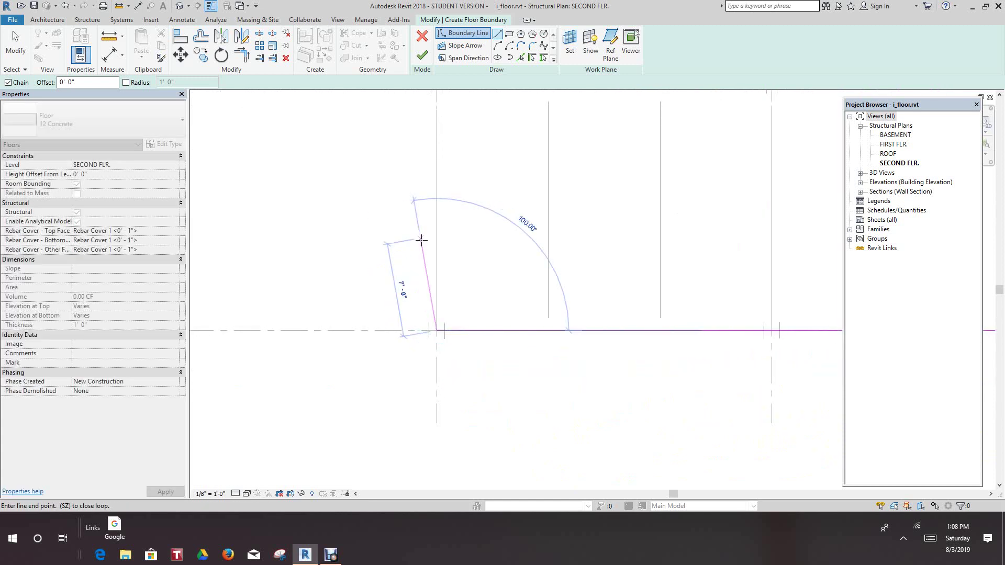
Draw the boundary along grid D from grid 4 to grid 3 and on along grid 3 to the wall end at grid C
{"action": "scroll", "coordinate": [432, 228], "scroll_direction": "down", "scroll_amount": 5}
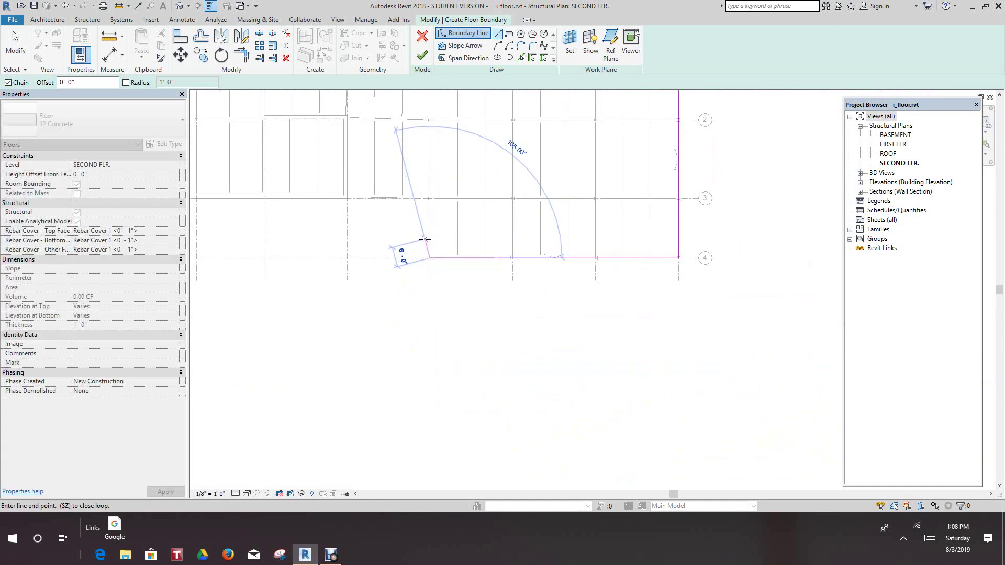
{"action": "scroll", "coordinate": [429, 218], "scroll_direction": "up", "scroll_amount": 1}
{"action": "middle_click_drag", "start_coordinate": [444, 231], "coordinate": [435, 306]}
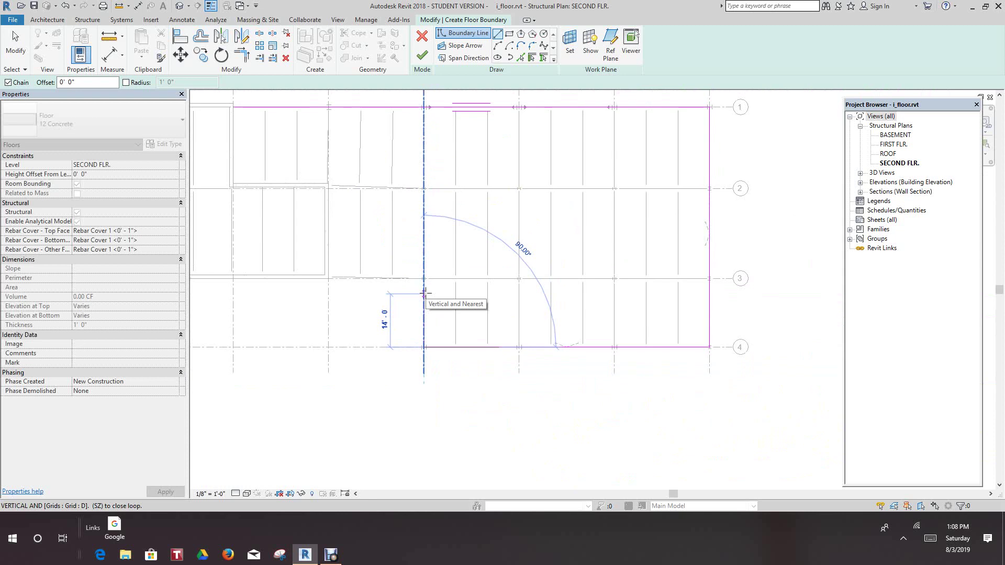
{"action": "scroll", "coordinate": [425, 294], "scroll_direction": "down", "scroll_amount": 1}
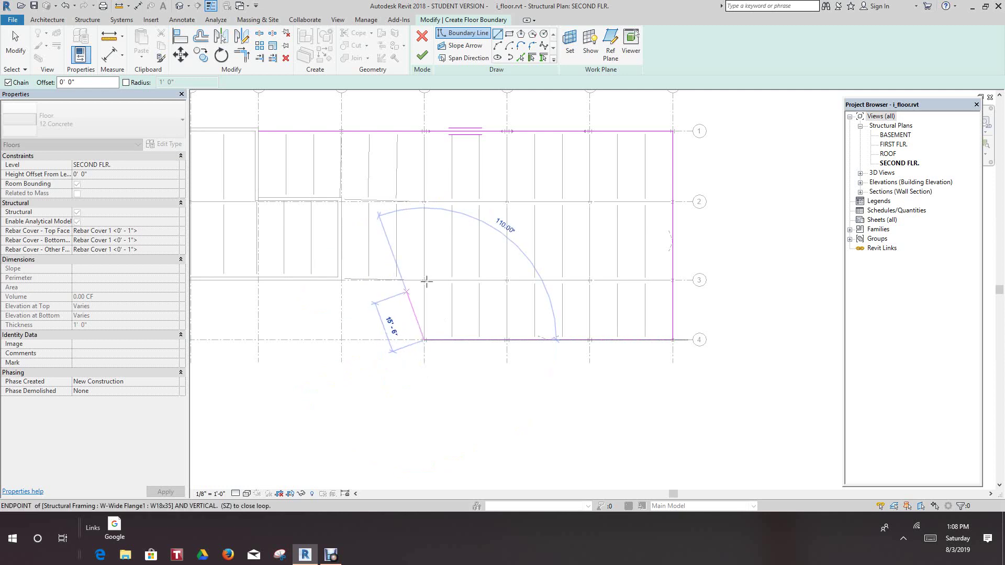
{"action": "scroll", "coordinate": [426, 282], "scroll_direction": "up", "scroll_amount": 2}
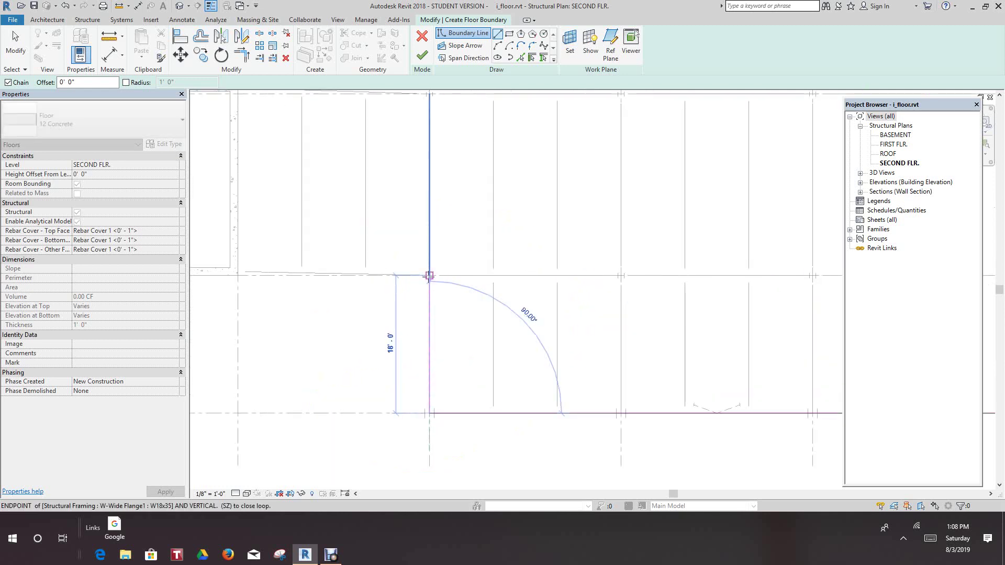
{"action": "left_click", "coordinate": [429, 276]}
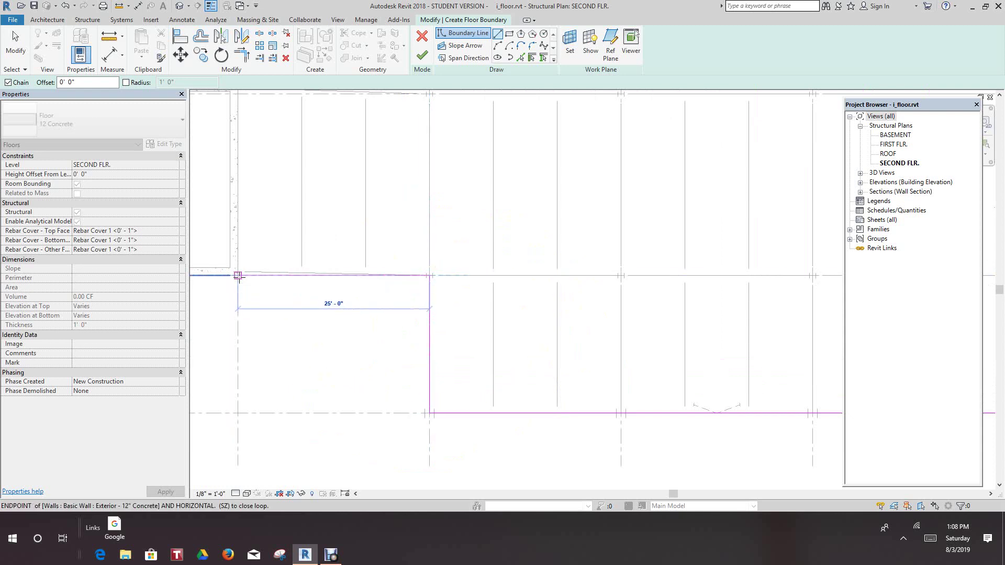
{"action": "left_click", "coordinate": [238, 275]}
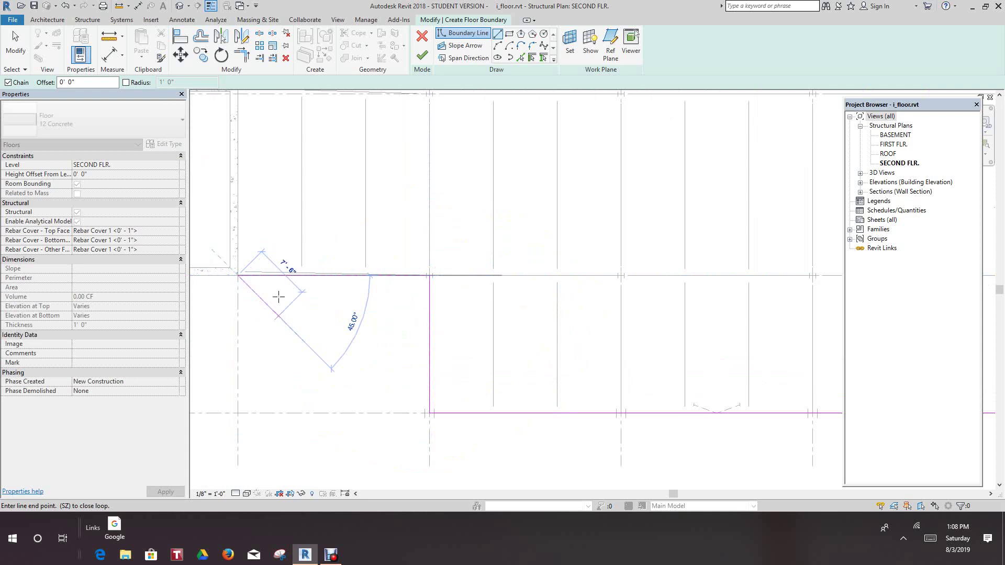
Complete the floor boundary by picking the concrete walls along grid C, near grid 2 between B and C, and along grid B
{"action": "left_click", "coordinate": [532, 58]}
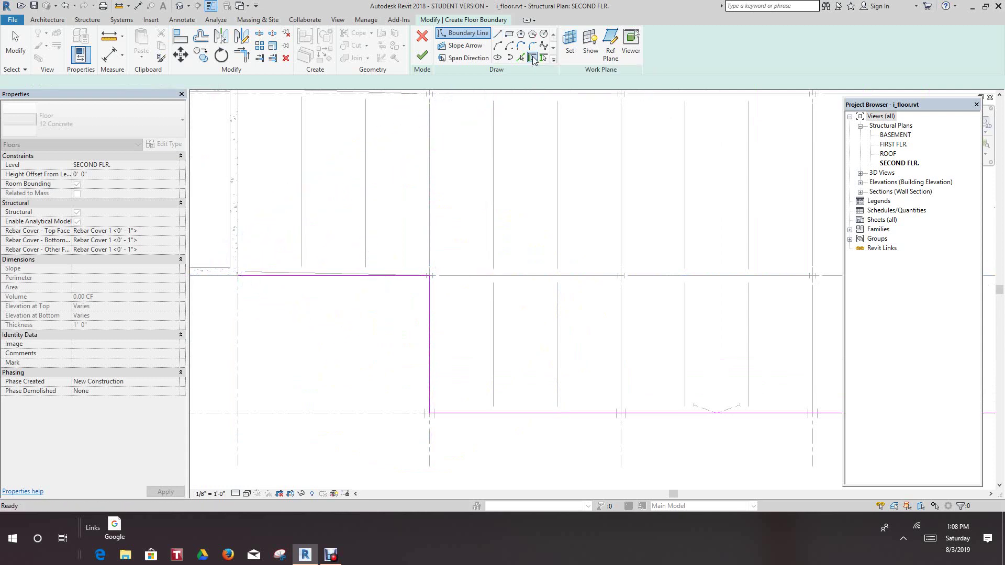
{"action": "left_click", "coordinate": [241, 224]}
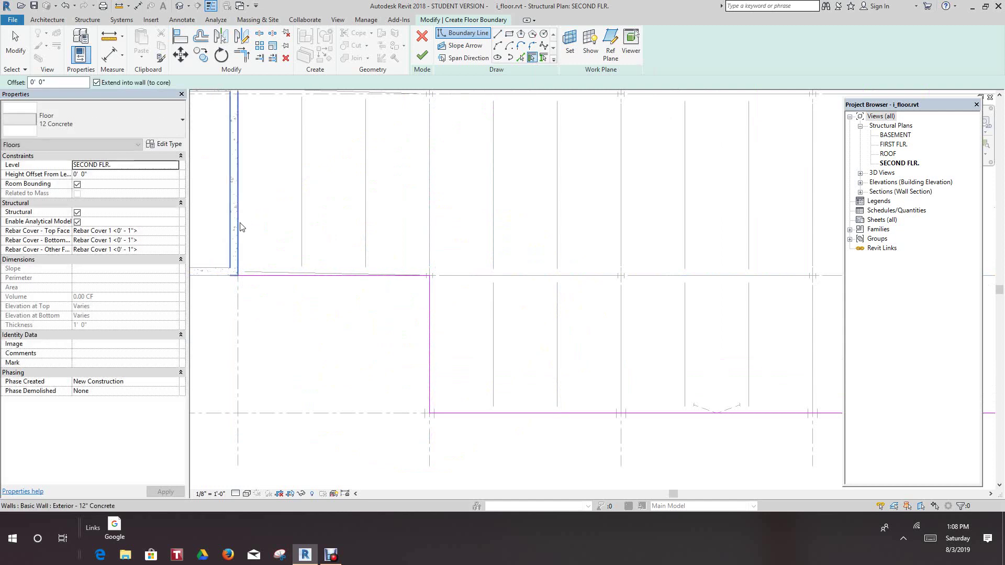
{"action": "scroll", "coordinate": [280, 225], "scroll_direction": "down", "scroll_amount": 1}
{"action": "middle_click_drag", "start_coordinate": [287, 238], "coordinate": [359, 378]}
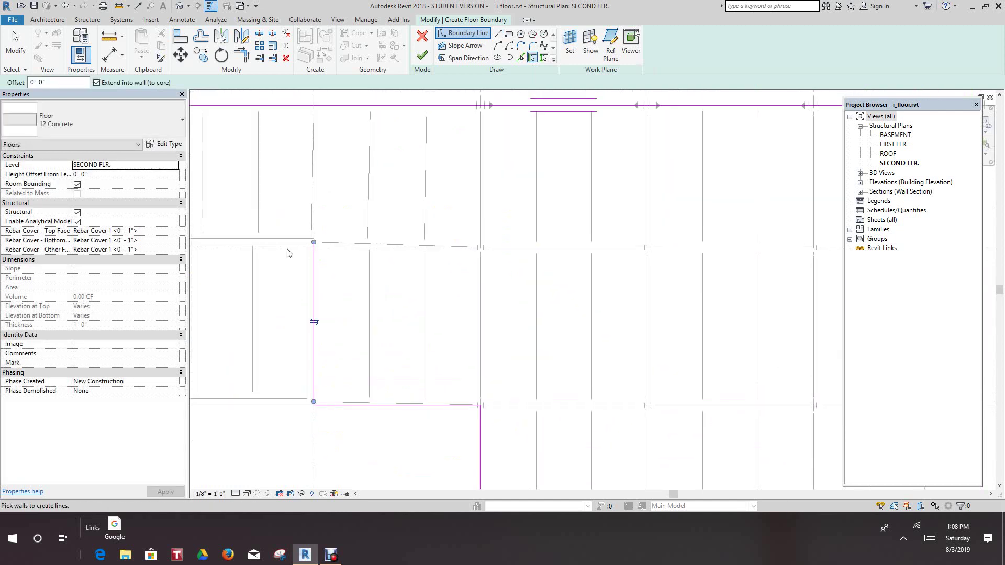
{"action": "left_click", "coordinate": [289, 233]}
{"action": "scroll", "coordinate": [317, 236], "scroll_direction": "down", "scroll_amount": 1}
{"action": "middle_click_drag", "start_coordinate": [316, 235], "coordinate": [357, 244]}
{"action": "left_click", "coordinate": [304, 227]}
{"action": "scroll", "coordinate": [308, 225], "scroll_direction": "down", "scroll_amount": 1}
{"action": "mouse_move", "coordinate": [308, 224]}
{"action": "middle_mouse_down"}
{"action": "mouse_move", "coordinate": [312, 232]}
{"action": "mouse_move", "coordinate": [306, 219]}
{"action": "middle_mouse_up"}
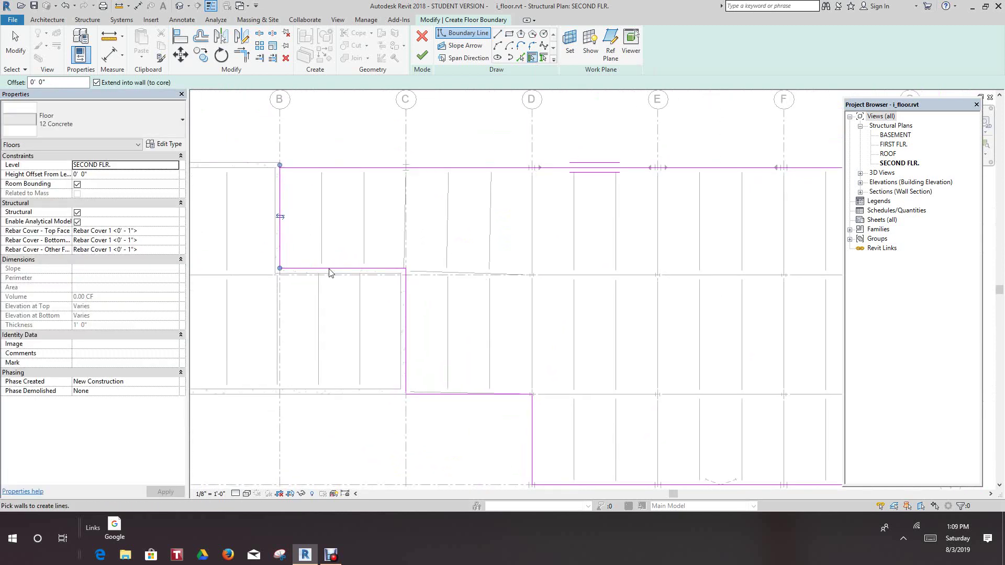
Trim the floor boundary lines to clean corners at grids B-1 and C-3
{"action": "left_click", "coordinate": [244, 55]}
{"action": "scroll", "coordinate": [305, 182], "scroll_direction": "up", "scroll_amount": 2}
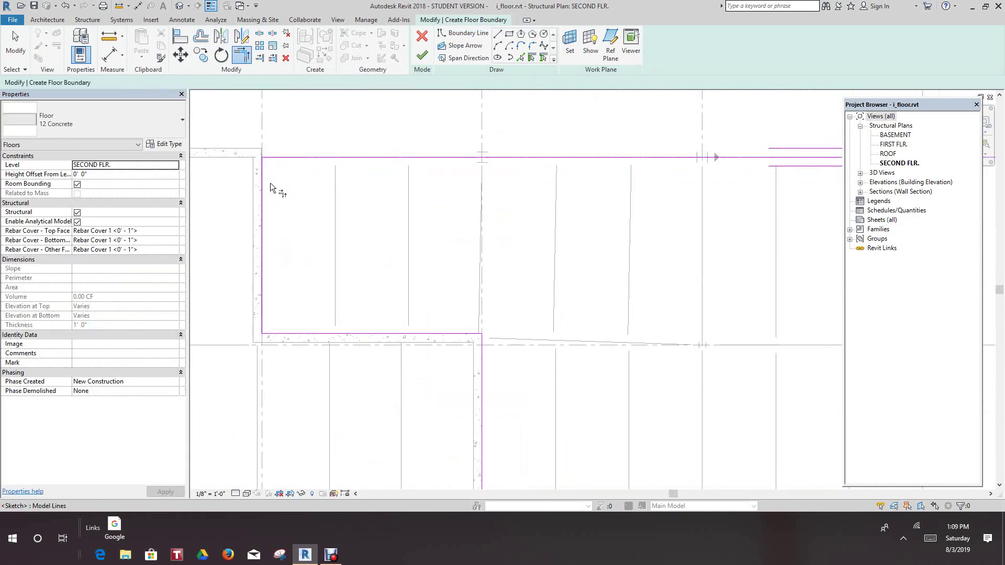
{"action": "scroll", "coordinate": [320, 237], "scroll_direction": "up", "scroll_amount": 2}
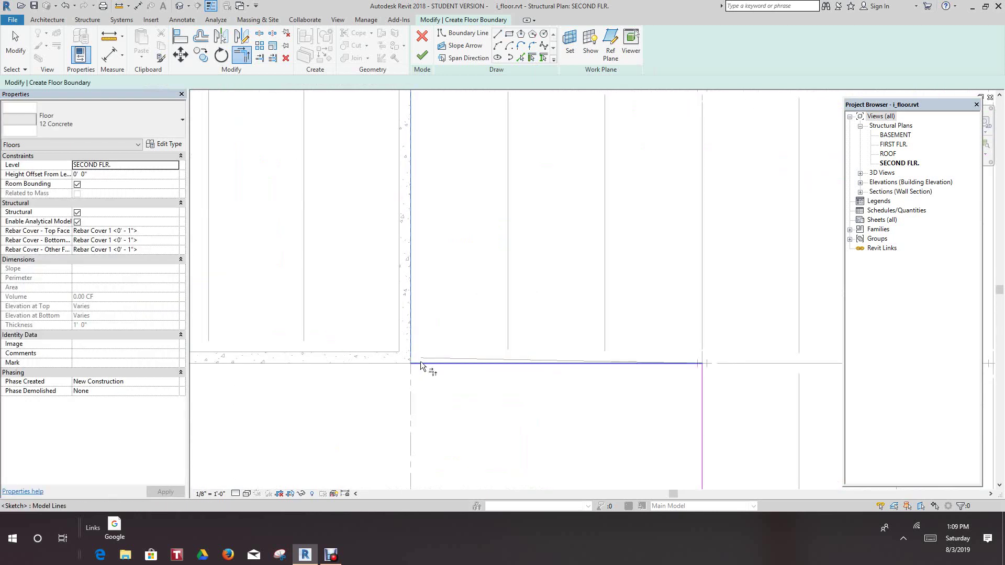
{"action": "scroll", "coordinate": [438, 378], "scroll_direction": "down", "scroll_amount": 2}
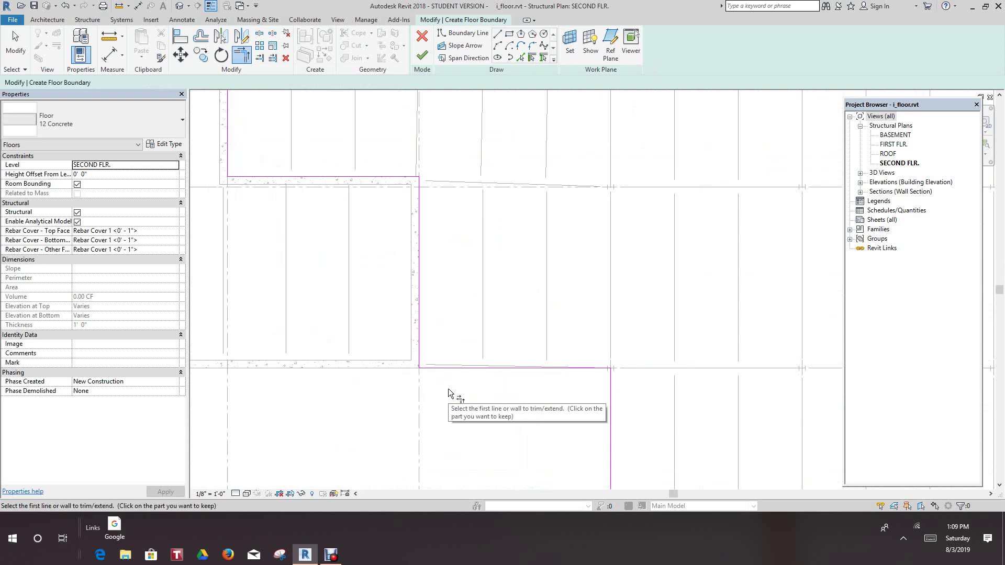
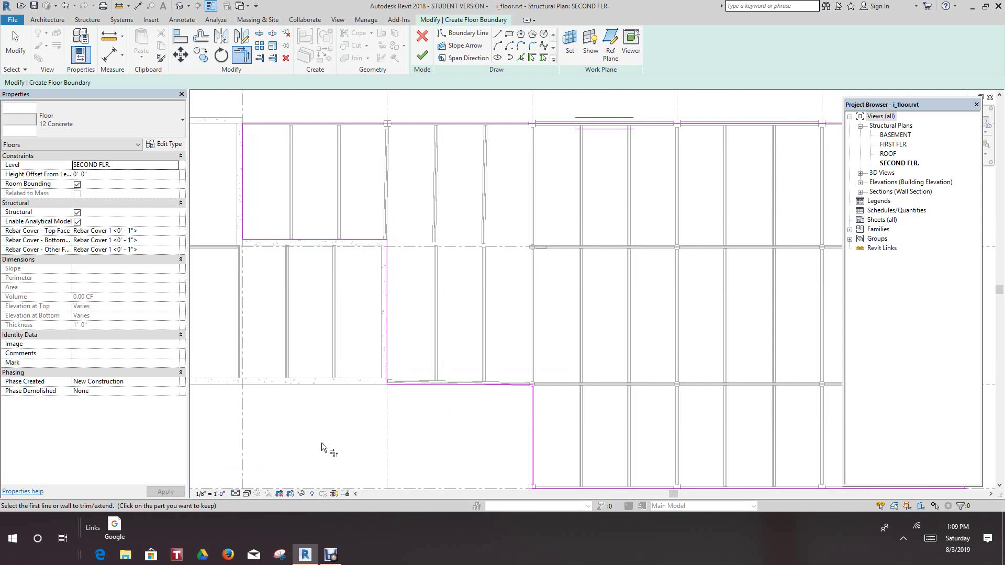
Switch boundary sketching to picking existing lines, with an offset of 3 inches
{"action": "left_click", "coordinate": [522, 58]}
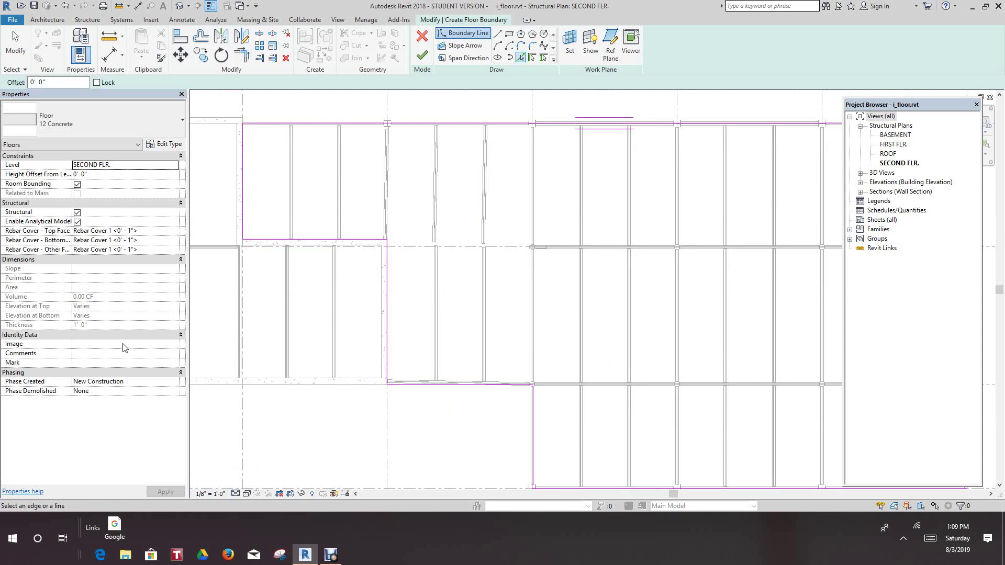
{"action": "left_click", "coordinate": [35, 82]}
{"action": "double_click", "coordinate": [41, 82]}
{"action": "type", "text": "3"}
{"action": "scroll", "coordinate": [433, 375], "scroll_direction": "up", "scroll_amount": 1}
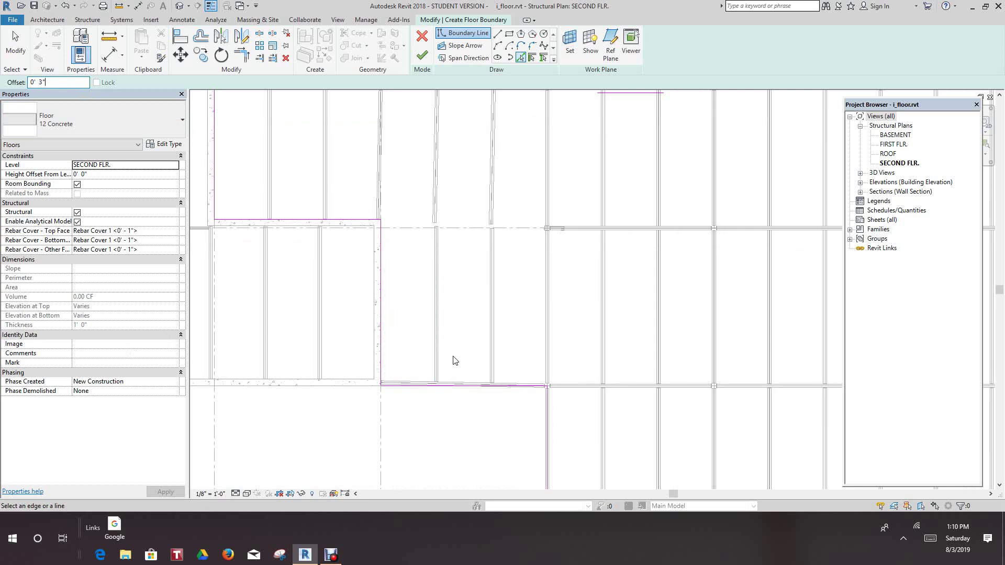
Outline a floor opening between grids 2 and 3 by picking the beams on grids E, 2 and 3 and the first beam east of E
{"action": "scroll", "coordinate": [450, 366], "scroll_direction": "down", "scroll_amount": 3}
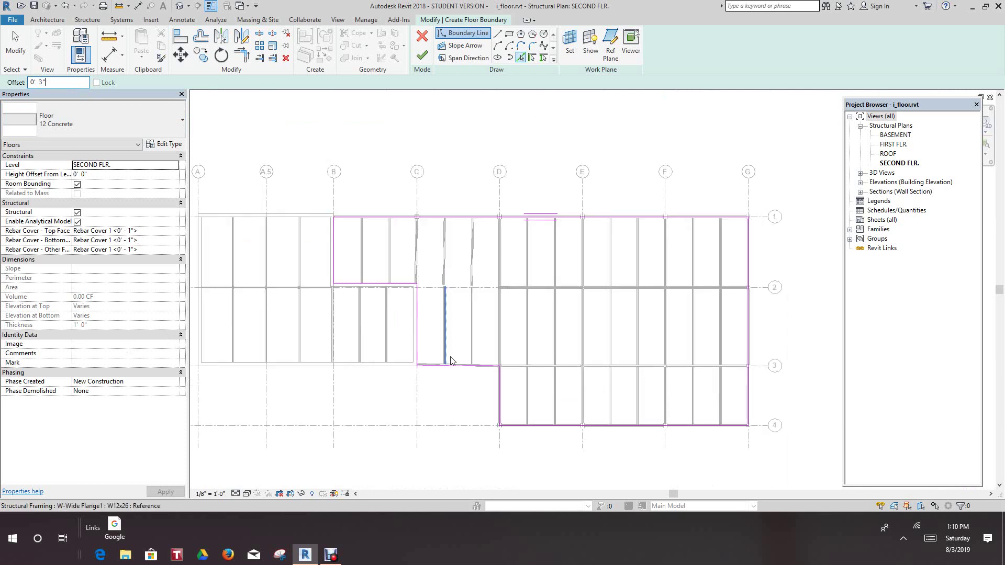
{"action": "scroll", "coordinate": [451, 361], "scroll_direction": "down", "scroll_amount": 2}
{"action": "scroll", "coordinate": [454, 315], "scroll_direction": "up", "scroll_amount": 1}
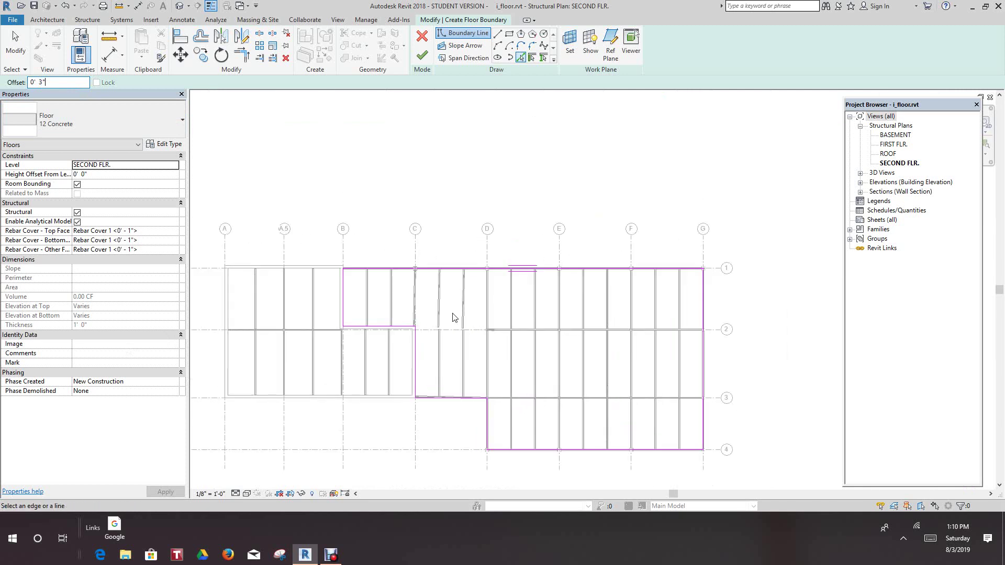
{"action": "scroll", "coordinate": [592, 407], "scroll_direction": "up", "scroll_amount": 2}
{"action": "scroll", "coordinate": [596, 409], "scroll_direction": "up", "scroll_amount": 1}
{"action": "scroll", "coordinate": [596, 407], "scroll_direction": "up", "scroll_amount": 1}
{"action": "scroll", "coordinate": [579, 402], "scroll_direction": "down", "scroll_amount": 2}
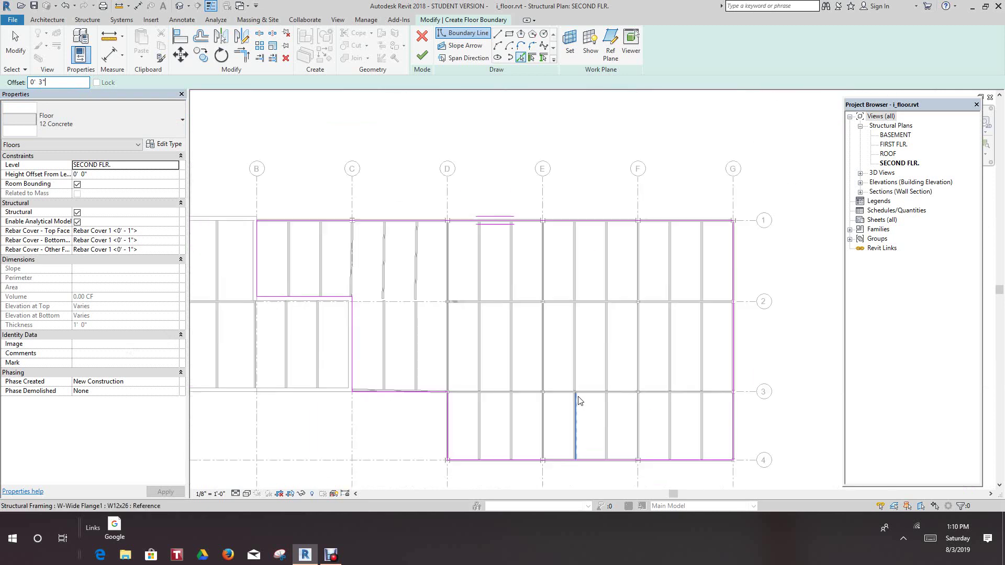
{"action": "scroll", "coordinate": [573, 388], "scroll_direction": "up", "scroll_amount": 1}
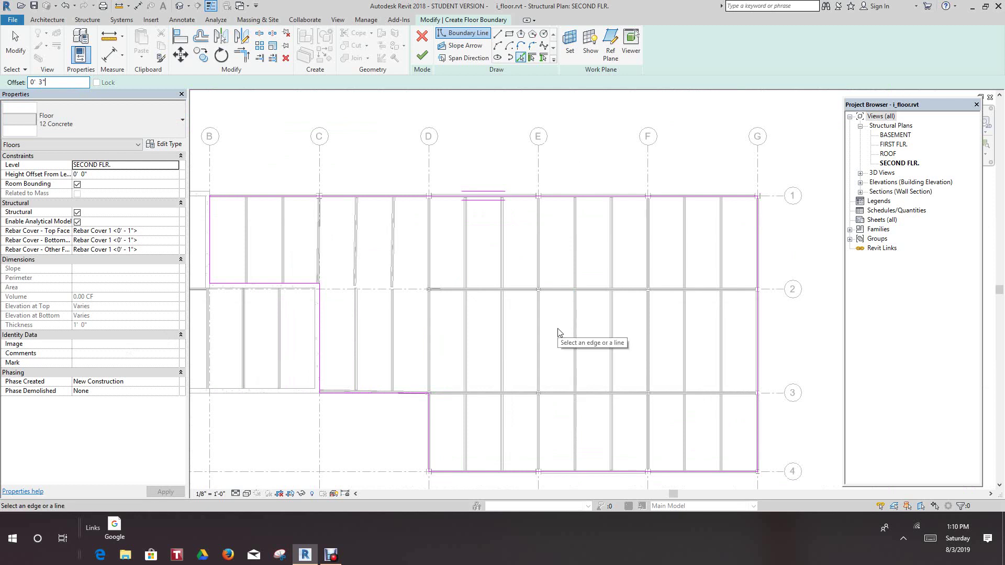
{"action": "scroll", "coordinate": [559, 332], "scroll_direction": "up", "scroll_amount": 1}
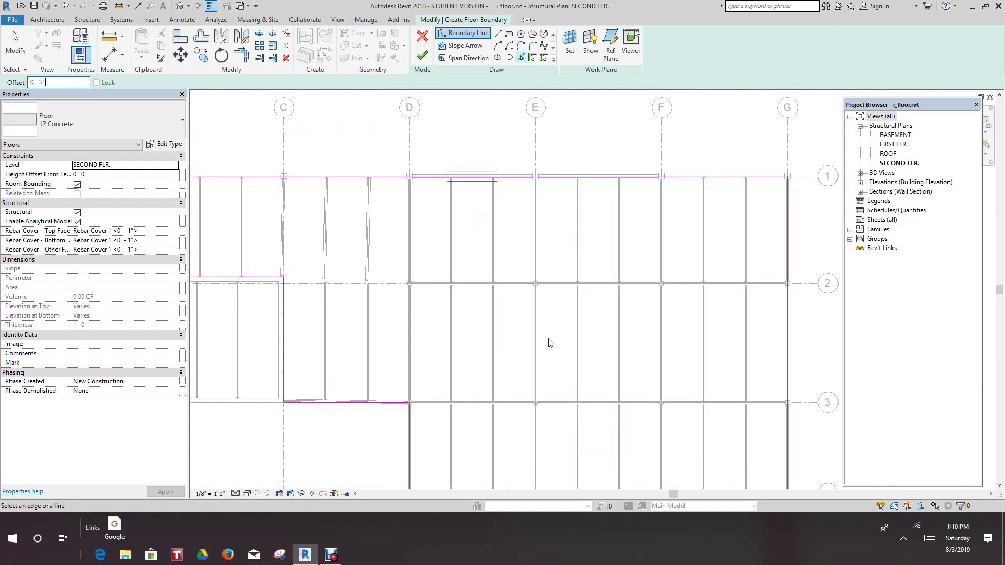
{"action": "left_click", "coordinate": [538, 346]}
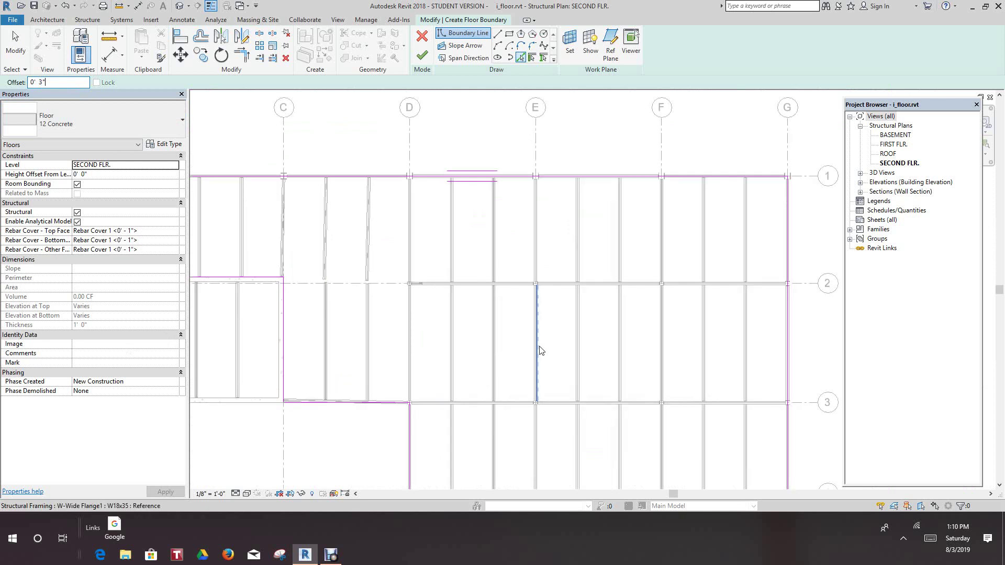
{"action": "scroll", "coordinate": [551, 293], "scroll_direction": "up", "scroll_amount": 1}
{"action": "scroll", "coordinate": [552, 292], "scroll_direction": "up", "scroll_amount": 1}
{"action": "left_click", "coordinate": [549, 294]}
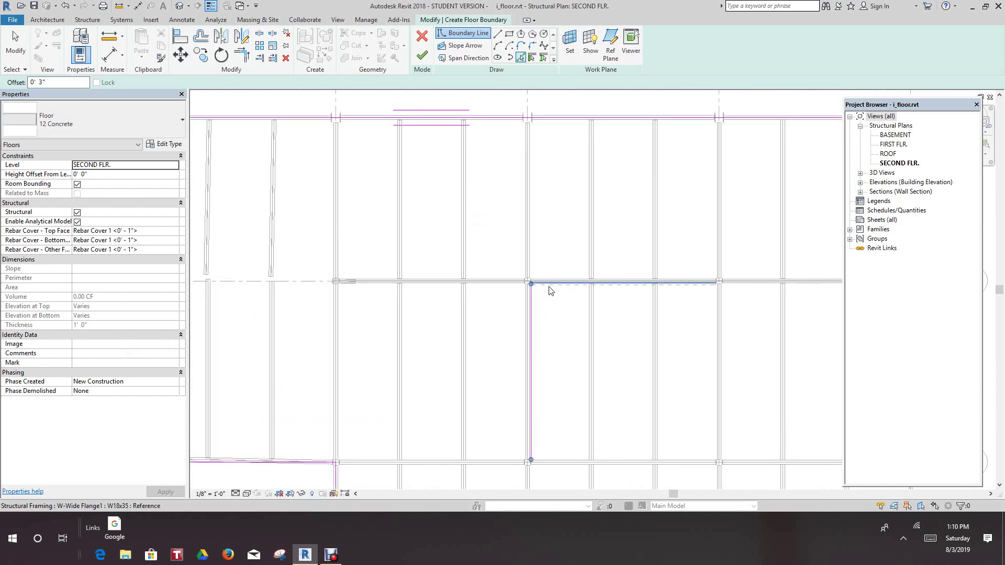
{"action": "left_click", "coordinate": [589, 371]}
{"action": "left_click", "coordinate": [558, 460]}
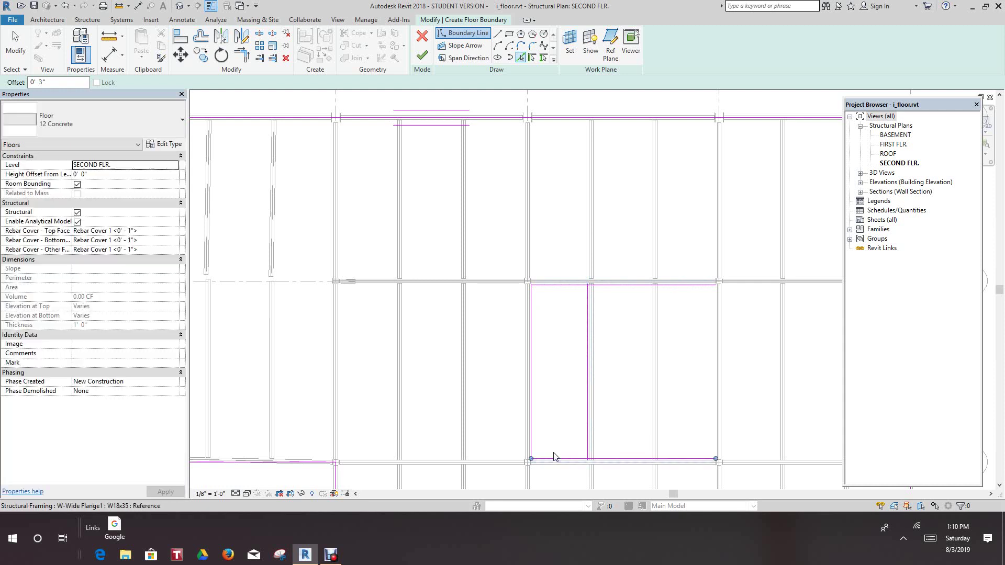
Trim the opening's boundary line beside grid 2 to a corner with its east side line
{"action": "left_click", "coordinate": [242, 55]}
{"action": "scroll", "coordinate": [571, 293], "scroll_direction": "up", "scroll_amount": 2}
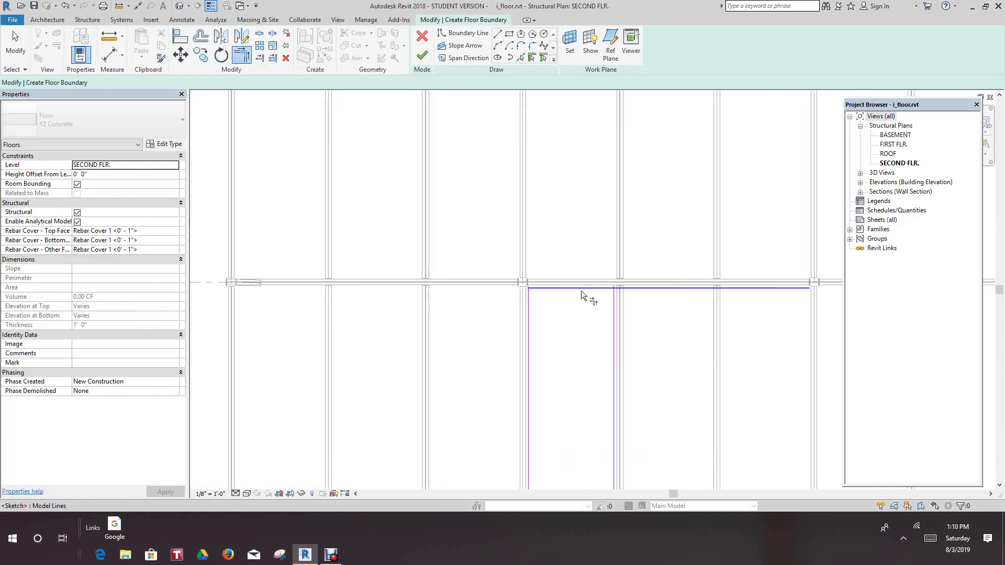
{"action": "left_click", "coordinate": [582, 289]}
{"action": "left_click", "coordinate": [610, 323]}
{"action": "scroll", "coordinate": [576, 337], "scroll_direction": "down", "scroll_amount": 2}
{"action": "scroll", "coordinate": [538, 297], "scroll_direction": "up", "scroll_amount": 2}
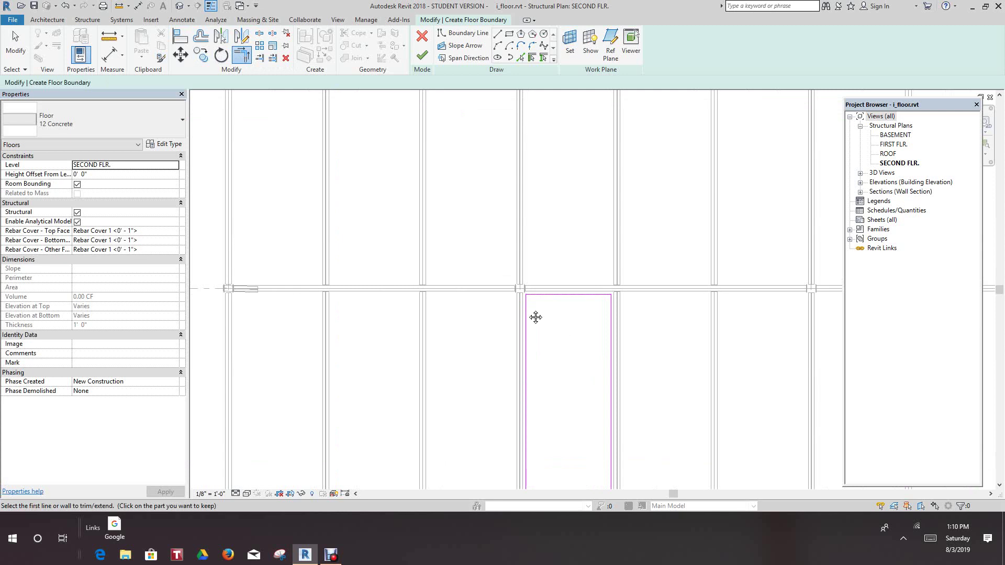
Trim both corners of the opening along grid 3 to close its rectangular outline
{"action": "scroll", "coordinate": [536, 316], "scroll_direction": "down", "scroll_amount": 2}
{"action": "scroll", "coordinate": [493, 334], "scroll_direction": "up", "scroll_amount": 2}
{"action": "scroll", "coordinate": [555, 343], "scroll_direction": "up", "scroll_amount": 1}
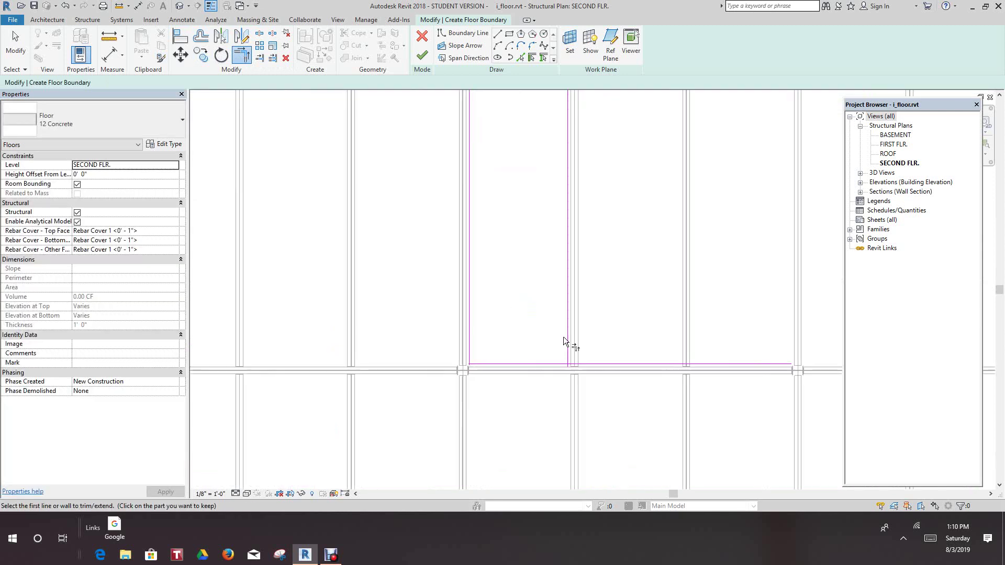
{"action": "left_click", "coordinate": [569, 338]}
{"action": "left_click", "coordinate": [552, 362]}
{"action": "left_click", "coordinate": [470, 334]}
{"action": "left_click", "coordinate": [495, 363]}
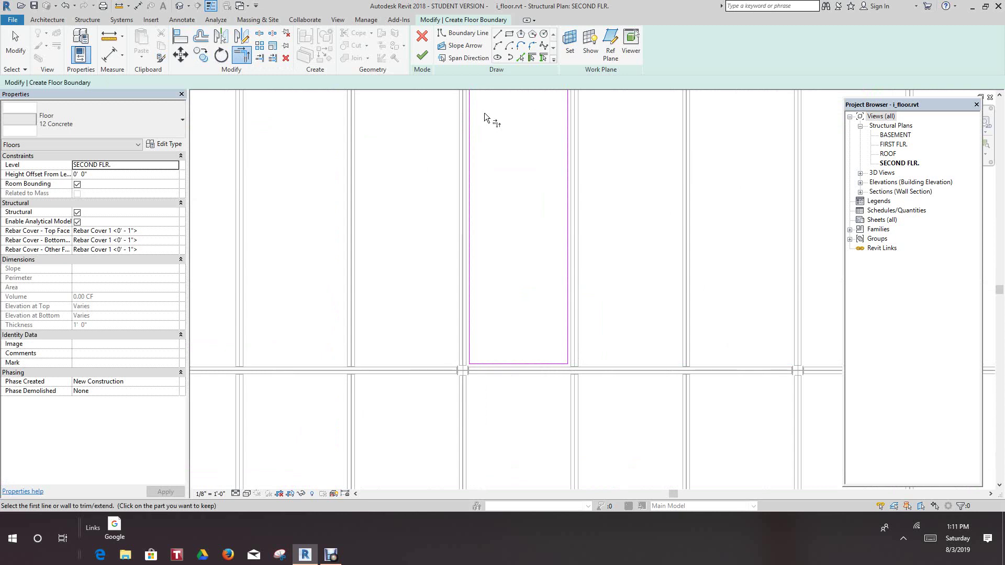
Draw a vertical slope arrow about 62'-8" long between grids E and F, from the boundary on grid 1 to the beam on grid 4
{"action": "left_click", "coordinate": [463, 46]}
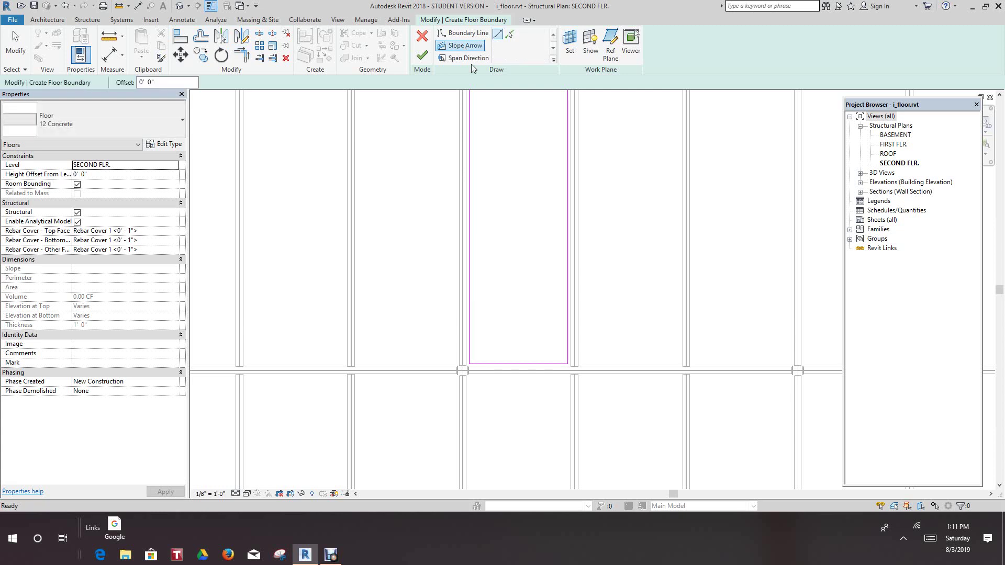
{"action": "scroll", "coordinate": [526, 148], "scroll_direction": "down", "scroll_amount": 5}
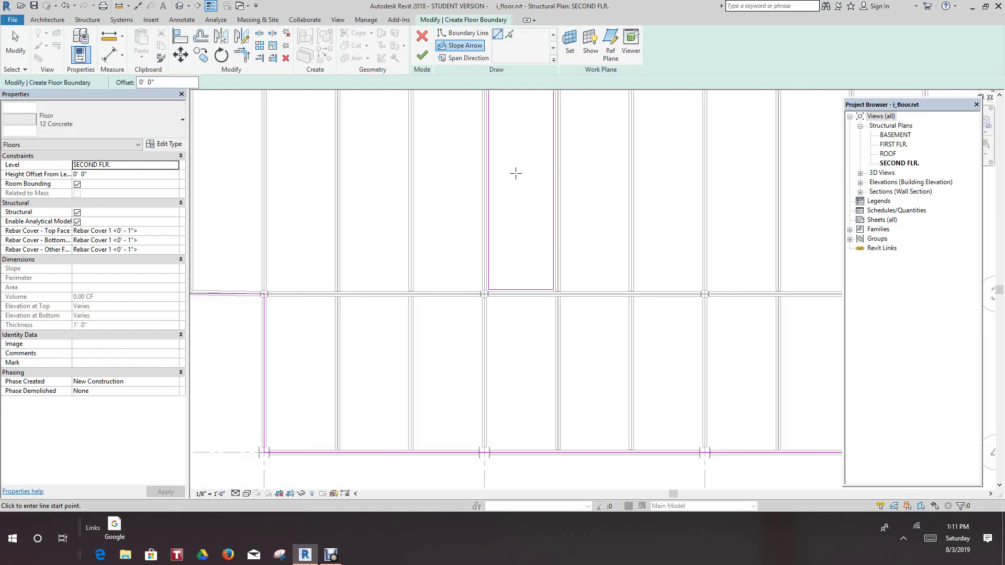
{"action": "middle_click_drag", "start_coordinate": [500, 180], "coordinate": [485, 269]}
{"action": "scroll", "coordinate": [475, 213], "scroll_direction": "up", "scroll_amount": 1}
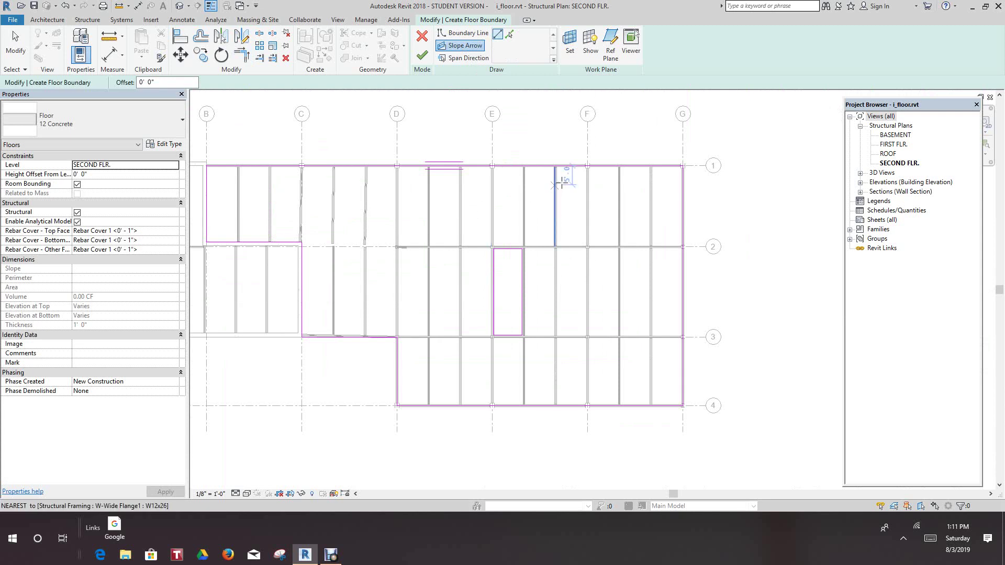
{"action": "middle_click_drag", "start_coordinate": [579, 186], "coordinate": [493, 182]}
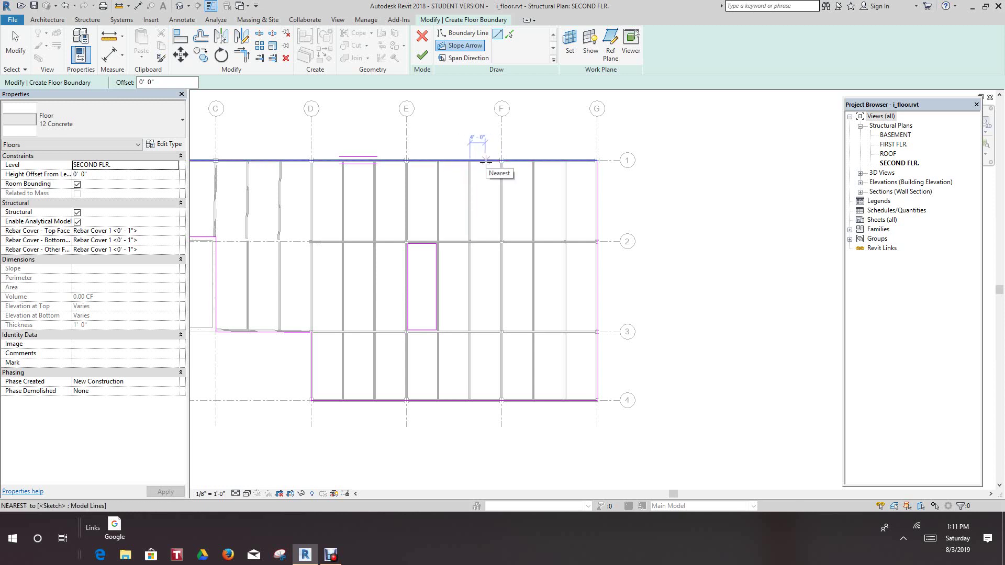
{"action": "left_click", "coordinate": [459, 162]}
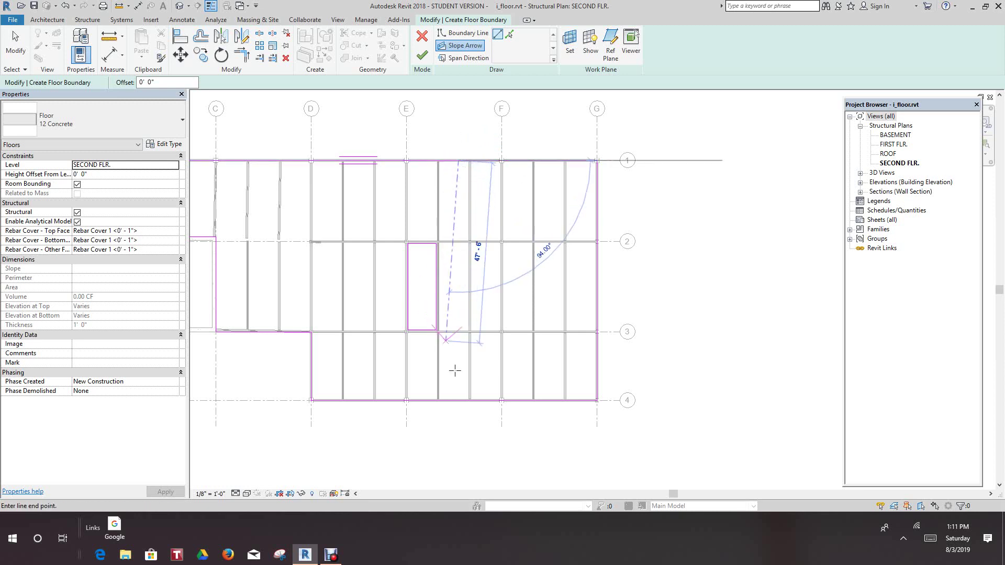
{"action": "left_click", "coordinate": [459, 399]}
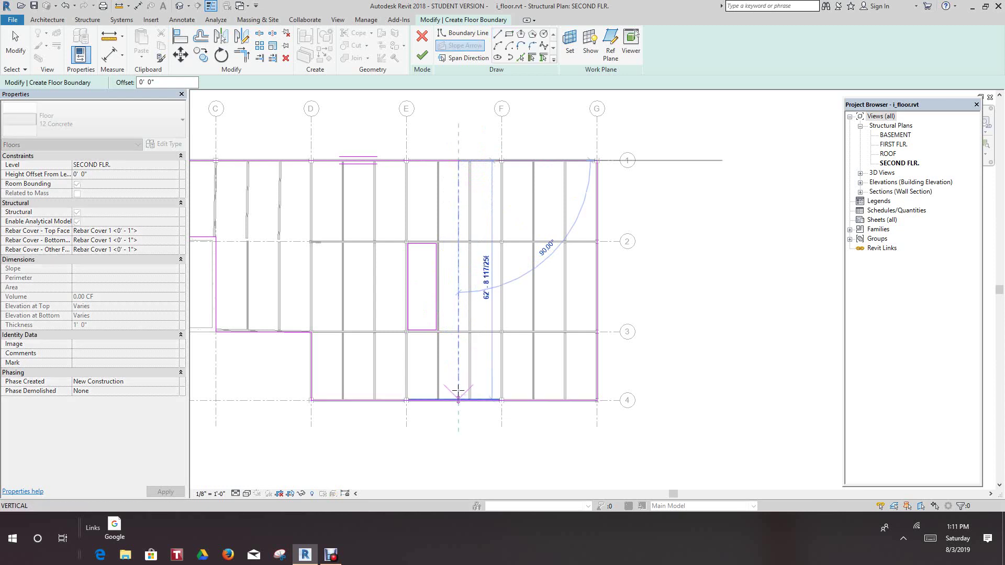
{"action": "scroll", "coordinate": [460, 399], "scroll_direction": "up", "scroll_amount": 1}
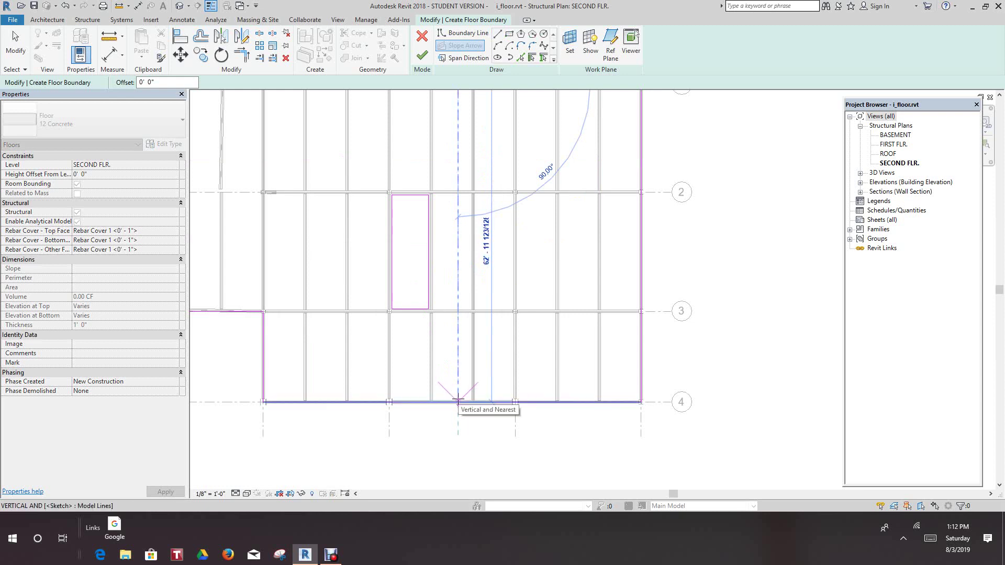
{"action": "scroll", "coordinate": [458, 401], "scroll_direction": "up", "scroll_amount": 2}
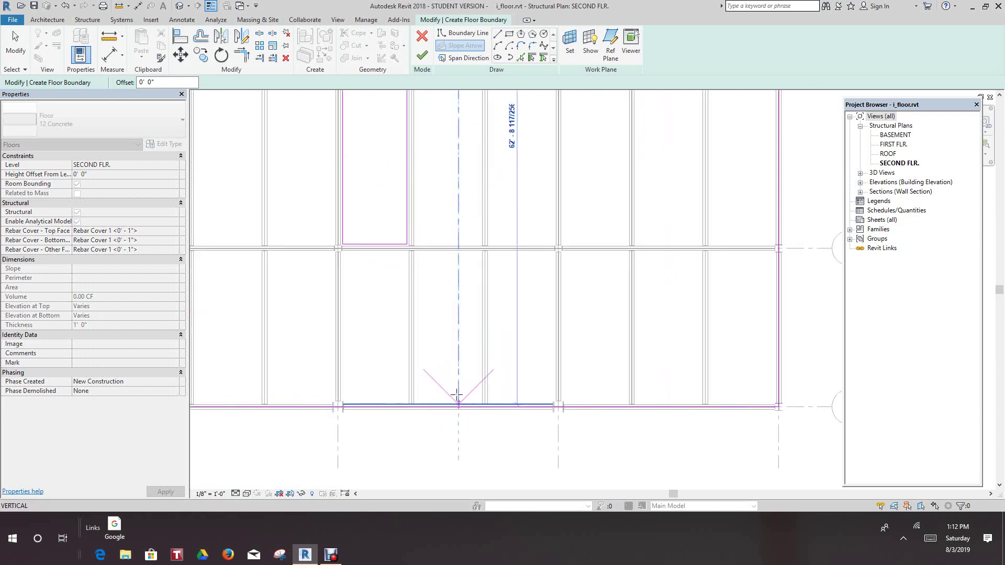
{"action": "scroll", "coordinate": [459, 401], "scroll_direction": "up", "scroll_amount": 1}
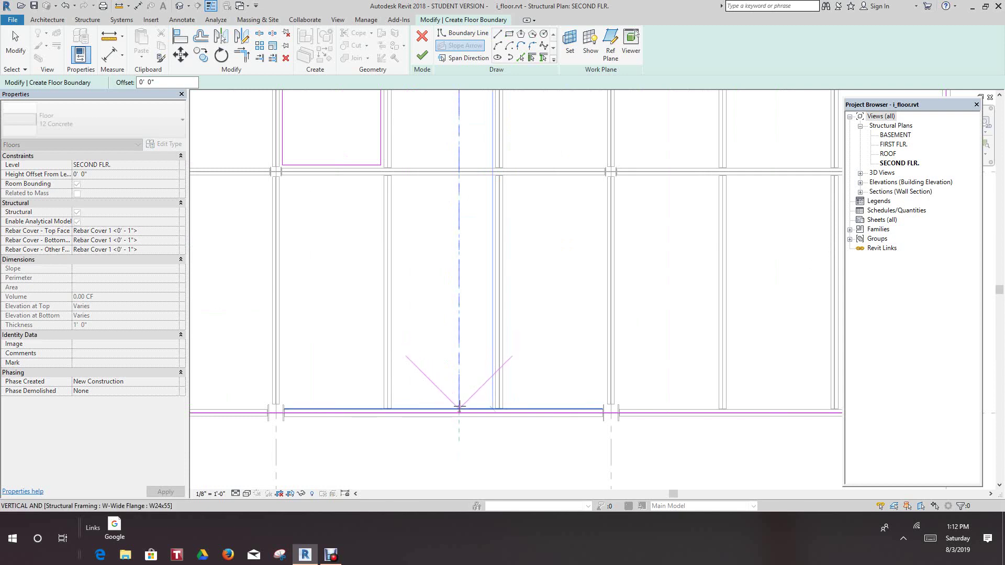
{"action": "left_click", "coordinate": [459, 407]}
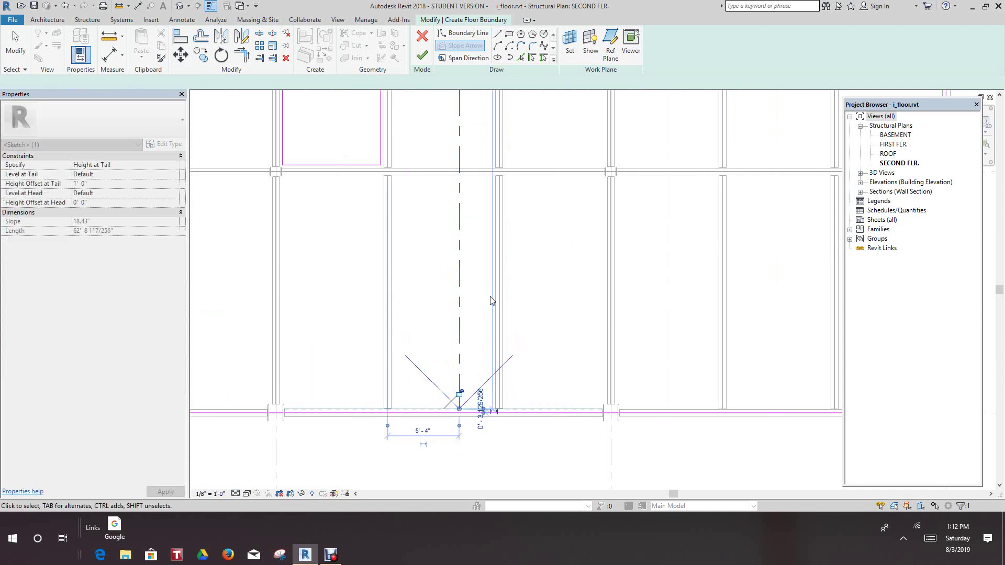
{"action": "key", "text": "Escape"}
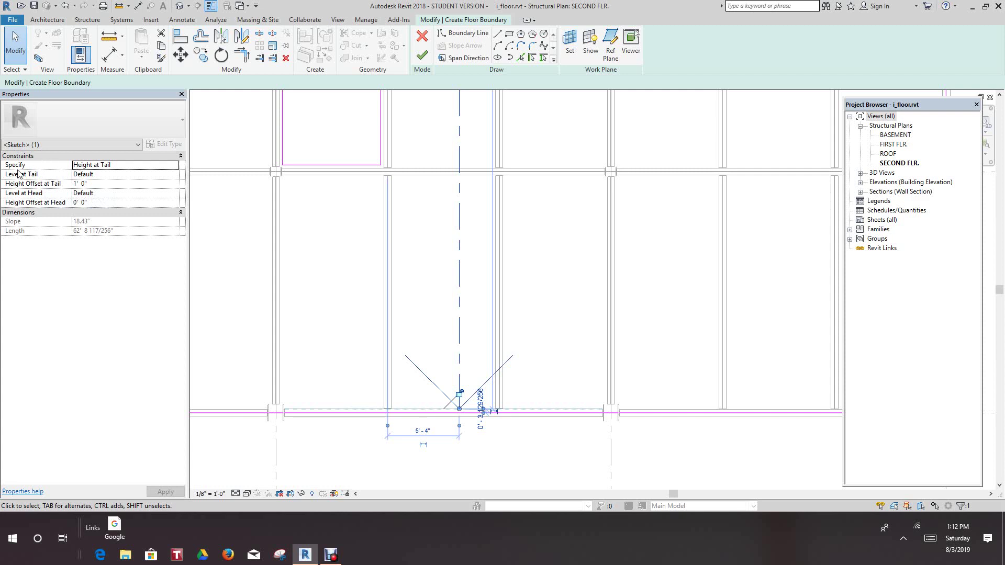
Specify the slope arrow by Slope and set its height offset at tail to -2' 2"
{"action": "left_click", "coordinate": [175, 167]}
{"action": "left_click", "coordinate": [175, 166]}
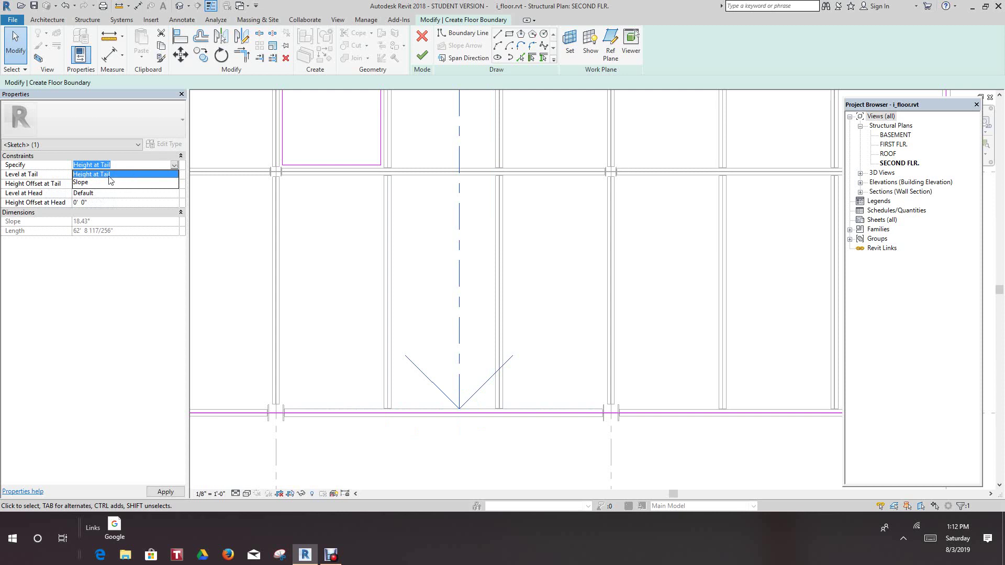
{"action": "left_click", "coordinate": [85, 183]}
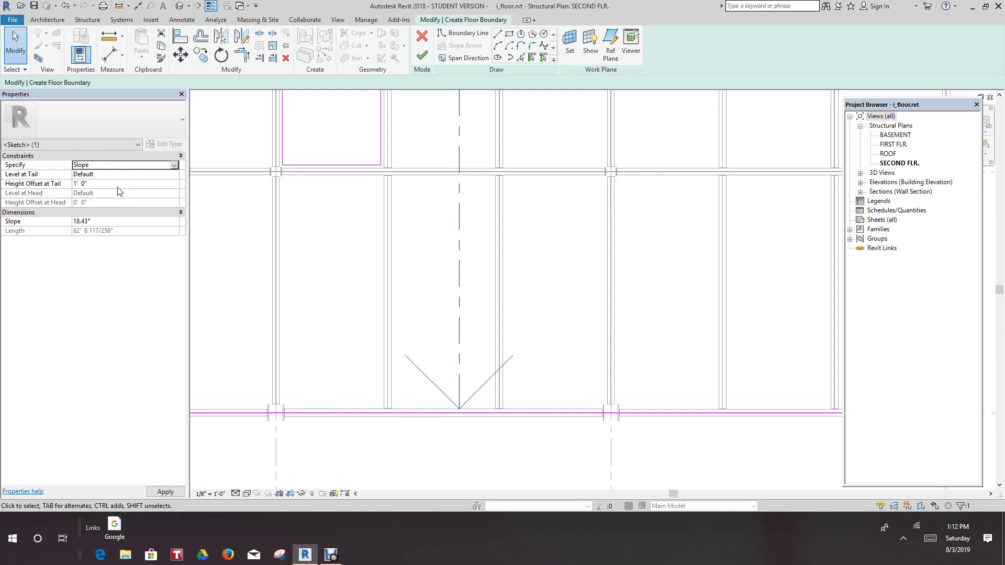
{"action": "left_click", "coordinate": [70, 184]}
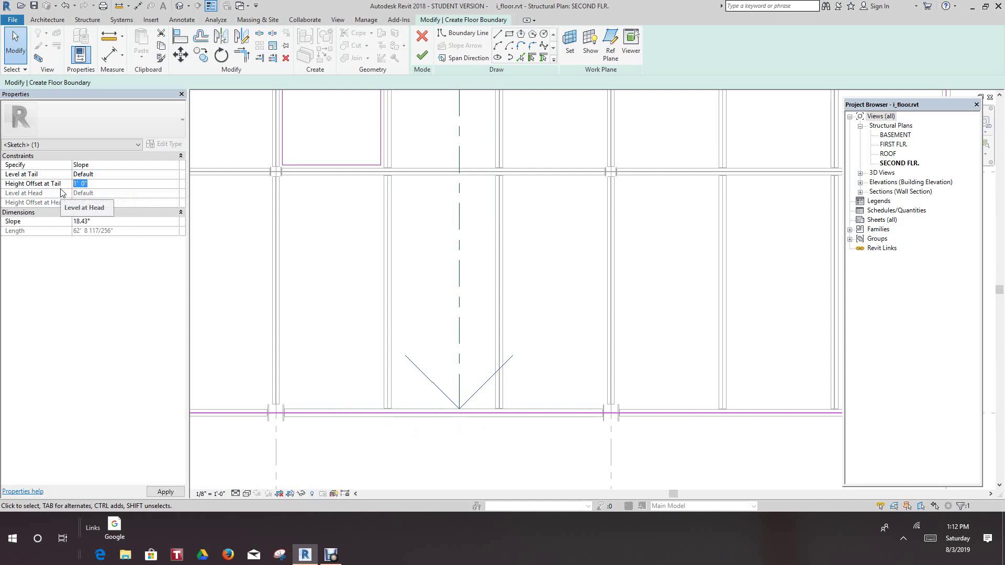
{"action": "type", "text": "-"}
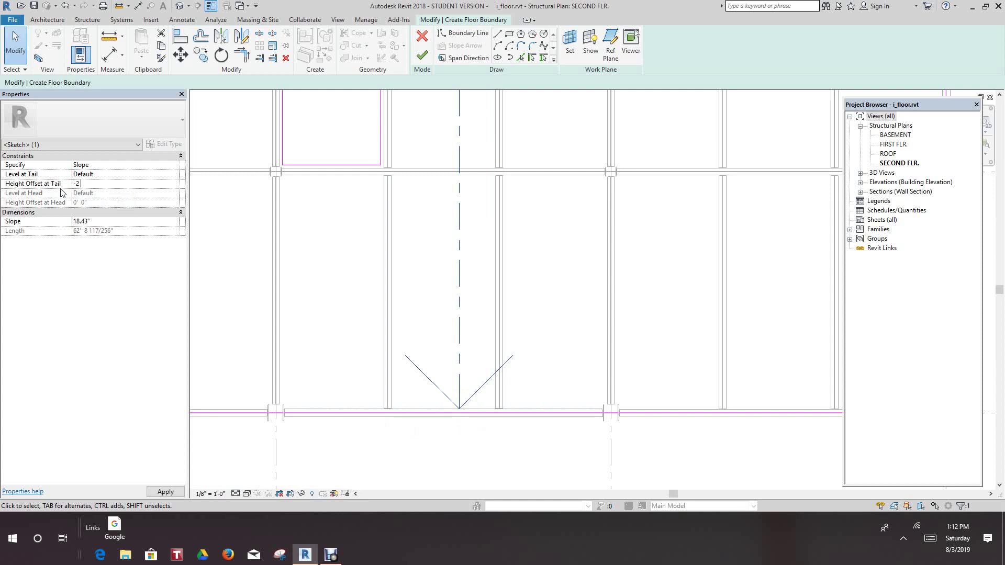
{"action": "type", "text": "2 2"}
Set the slope arrow's slope to 2.00"
{"action": "left_click_drag", "start_coordinate": [80, 221], "coordinate": [72, 216]}
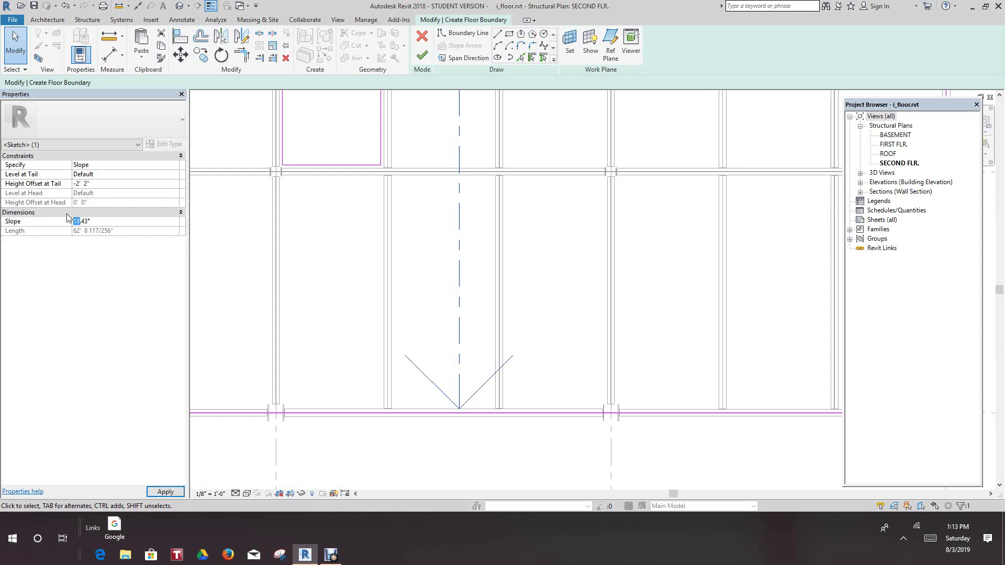
{"action": "type", "text": "2"}
{"action": "left_click_drag", "start_coordinate": [77, 221], "coordinate": [85, 221]}
{"action": "type", "text": "00"}
{"action": "key", "text": "Return"}
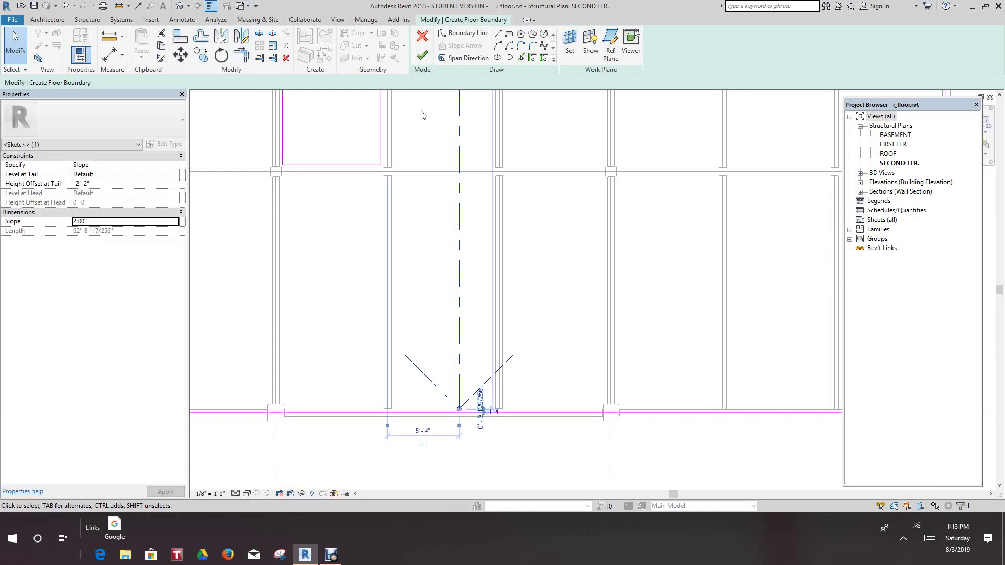
Set the floor's span direction parallel to the boundary line on grid G, picking that line between grids 2 and 3
{"action": "middle_click_drag", "start_coordinate": [431, 247], "coordinate": [403, 346]}
{"action": "scroll", "coordinate": [413, 188], "scroll_direction": "down", "scroll_amount": 2}
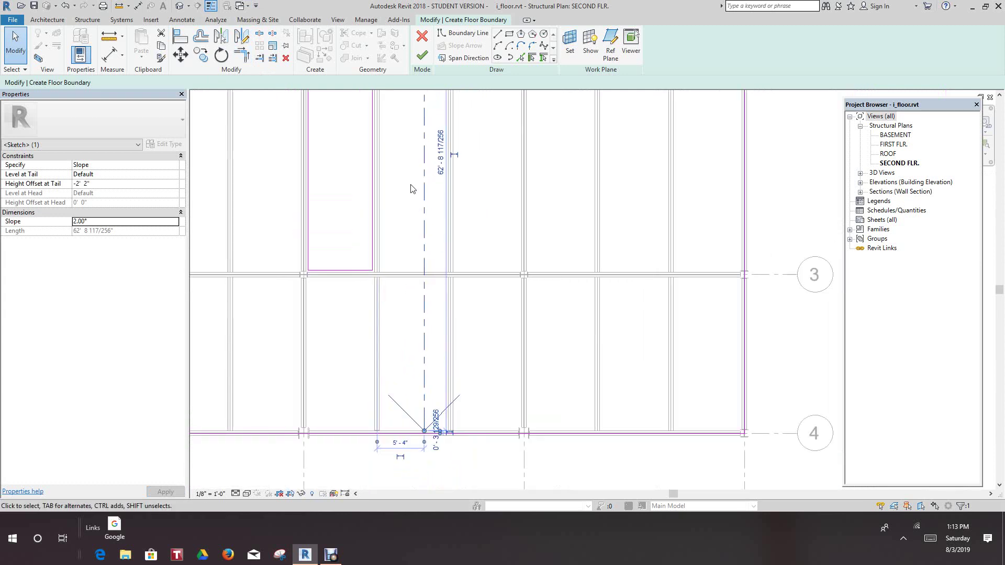
{"action": "left_click", "coordinate": [457, 61]}
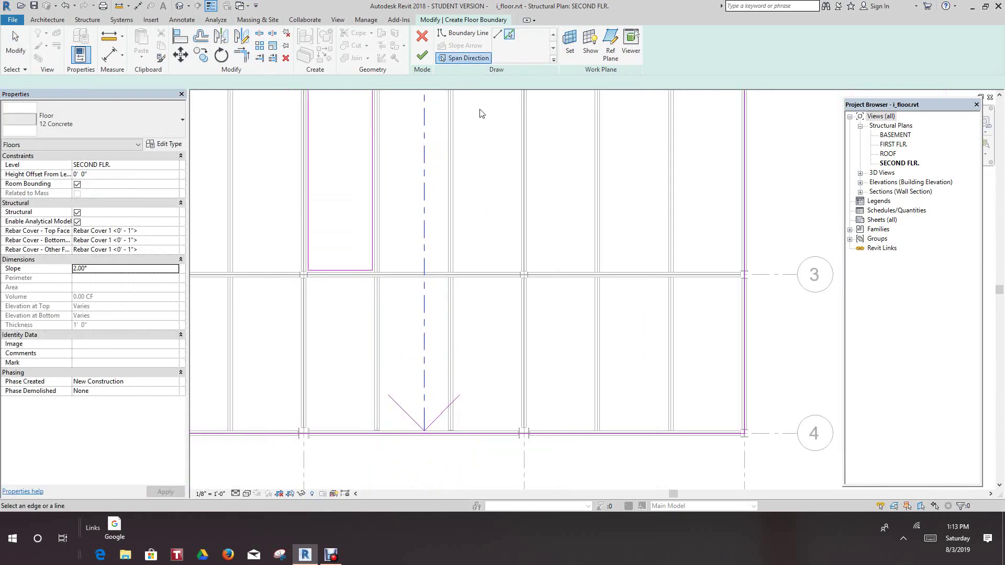
{"action": "scroll", "coordinate": [553, 201], "scroll_direction": "down", "scroll_amount": 3}
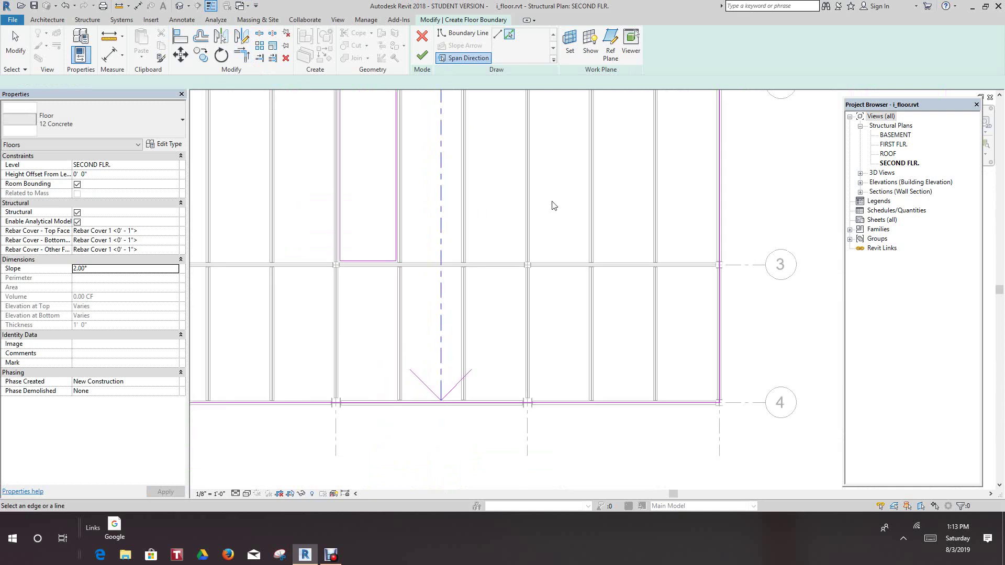
{"action": "middle_click_drag", "start_coordinate": [545, 231], "coordinate": [445, 276]}
{"action": "scroll", "coordinate": [588, 215], "scroll_direction": "up", "scroll_amount": 1}
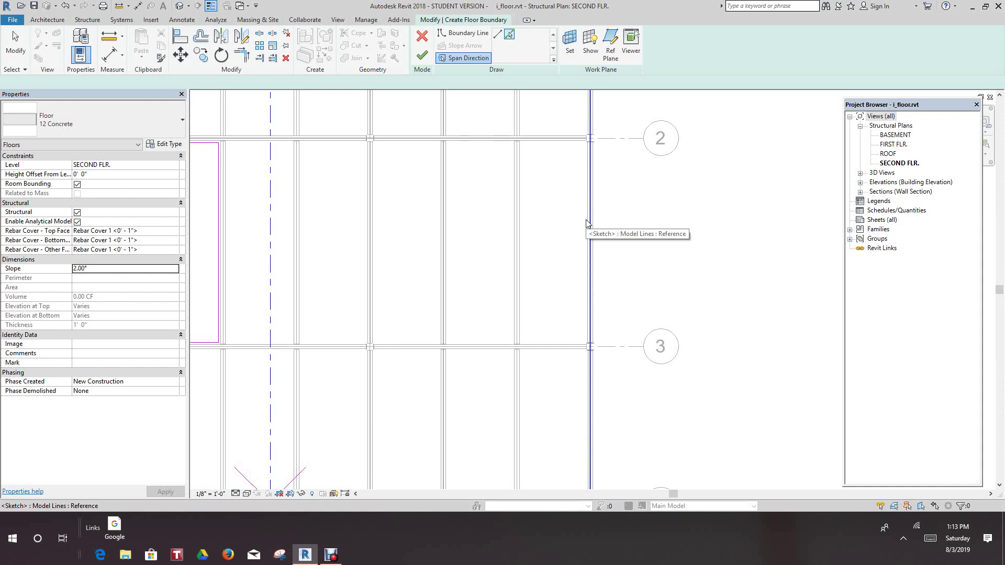
{"action": "left_click", "coordinate": [590, 227]}
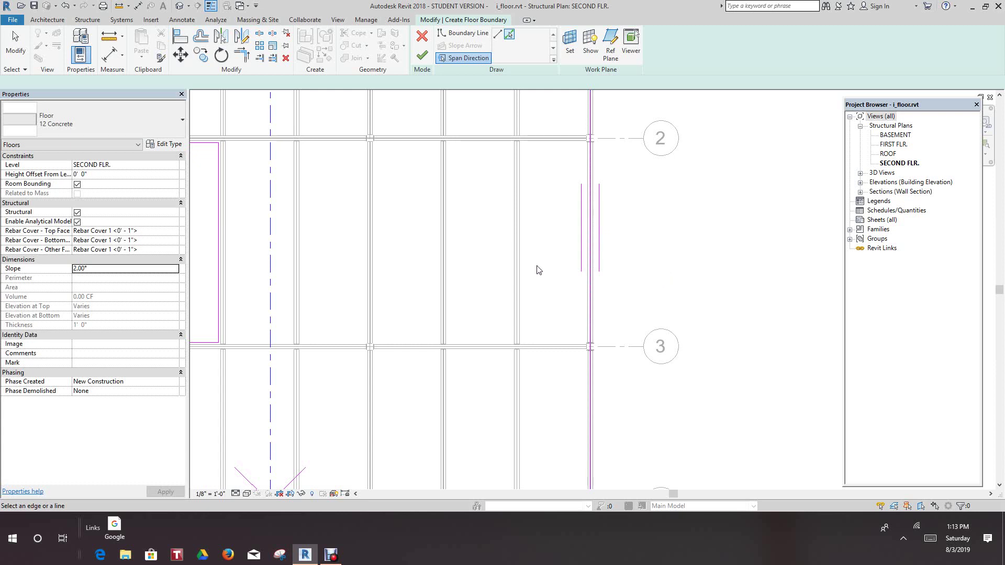
Finish the floor boundary sketch to create the sloped second-floor slab
{"action": "scroll", "coordinate": [539, 270], "scroll_direction": "down", "scroll_amount": 5}
{"action": "middle_click_drag", "start_coordinate": [608, 260], "coordinate": [664, 279]}
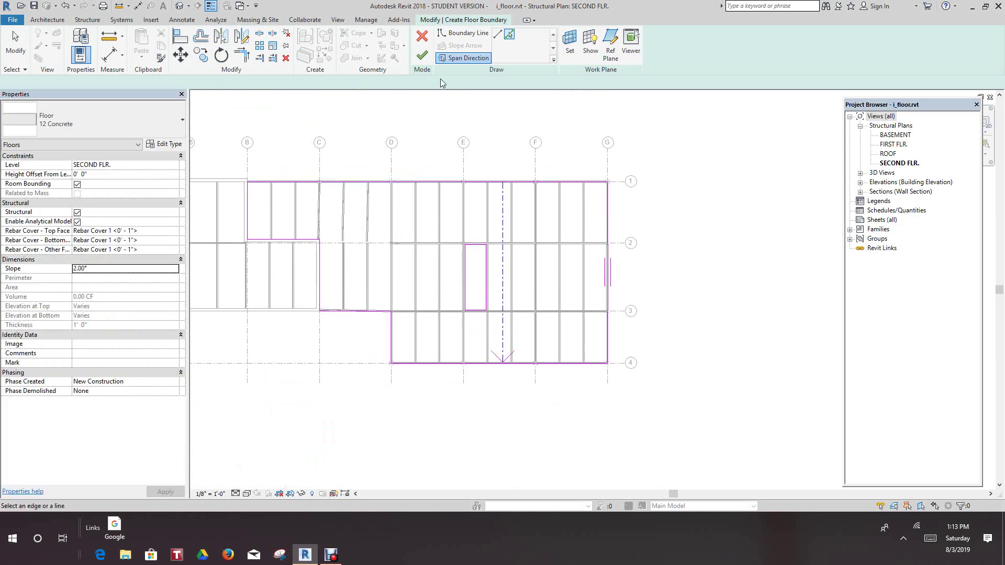
{"action": "left_click", "coordinate": [425, 61]}
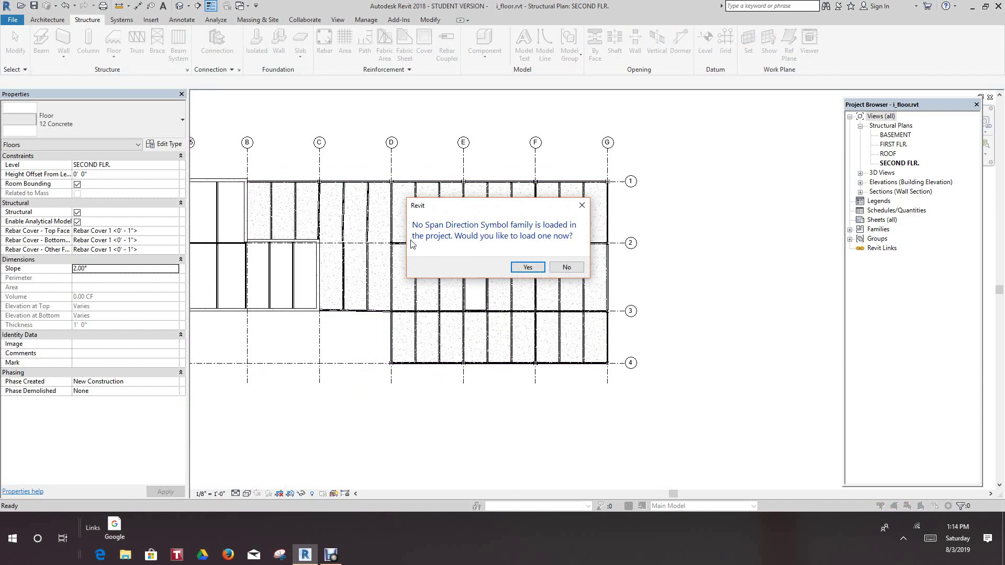
Agree to load a span direction symbol and load Span Direction.rfa from the US Imperial library's Annotations > Structural folder
{"action": "left_click", "coordinate": [513, 268]}
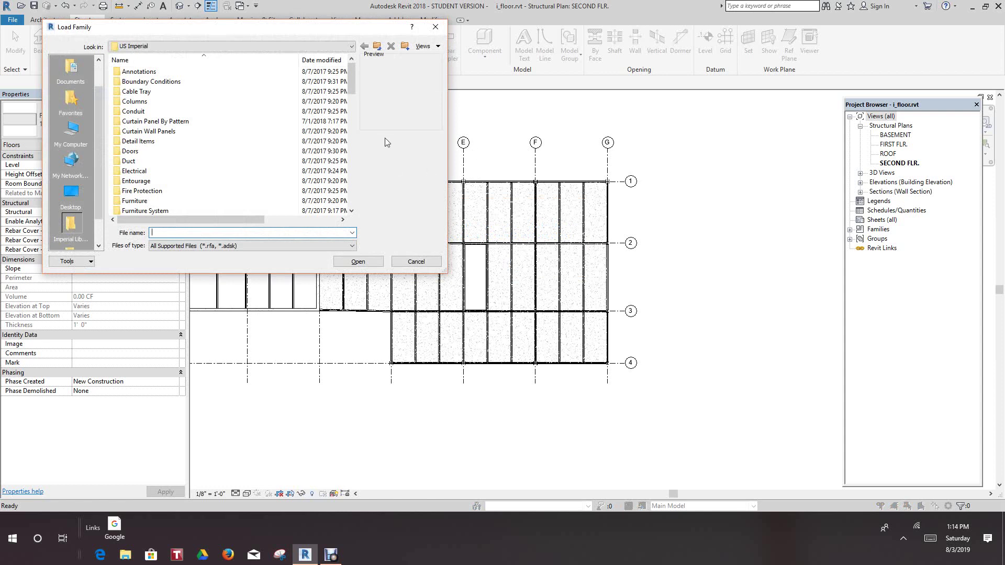
{"action": "double_click", "coordinate": [136, 72]}
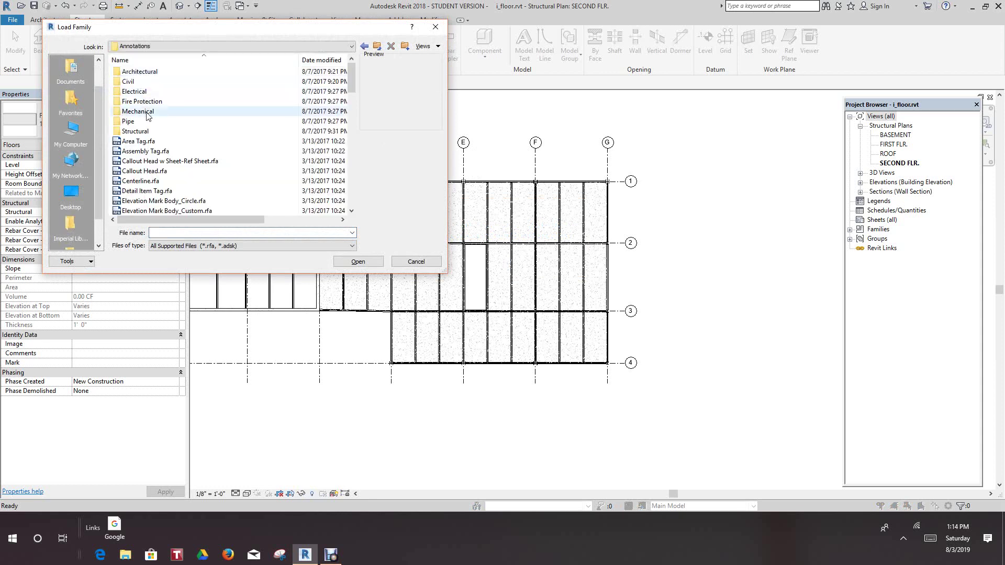
{"action": "double_click", "coordinate": [135, 132]}
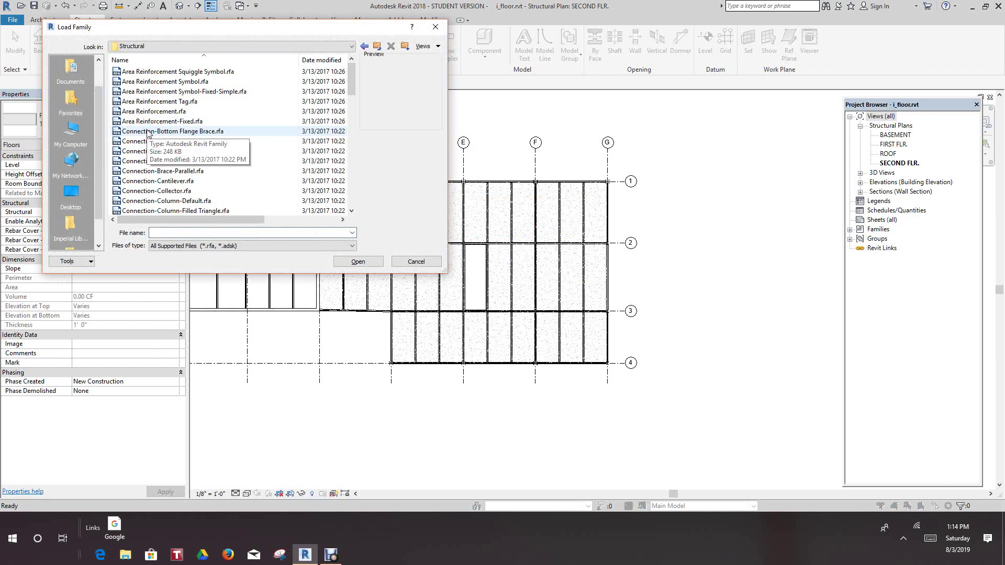
{"action": "scroll", "coordinate": [248, 147], "scroll_direction": "down", "scroll_amount": 6}
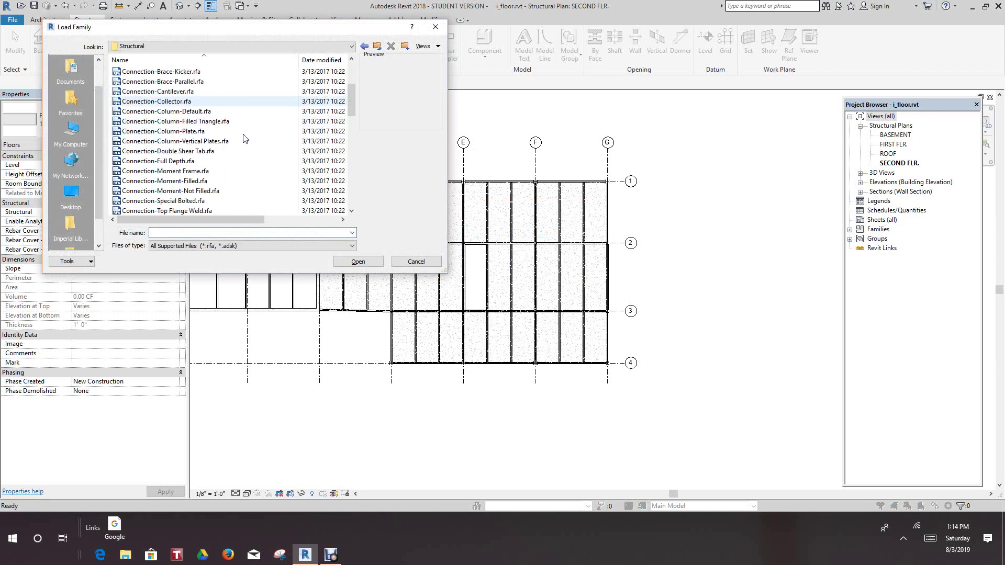
{"action": "scroll", "coordinate": [249, 147], "scroll_direction": "down", "scroll_amount": 7}
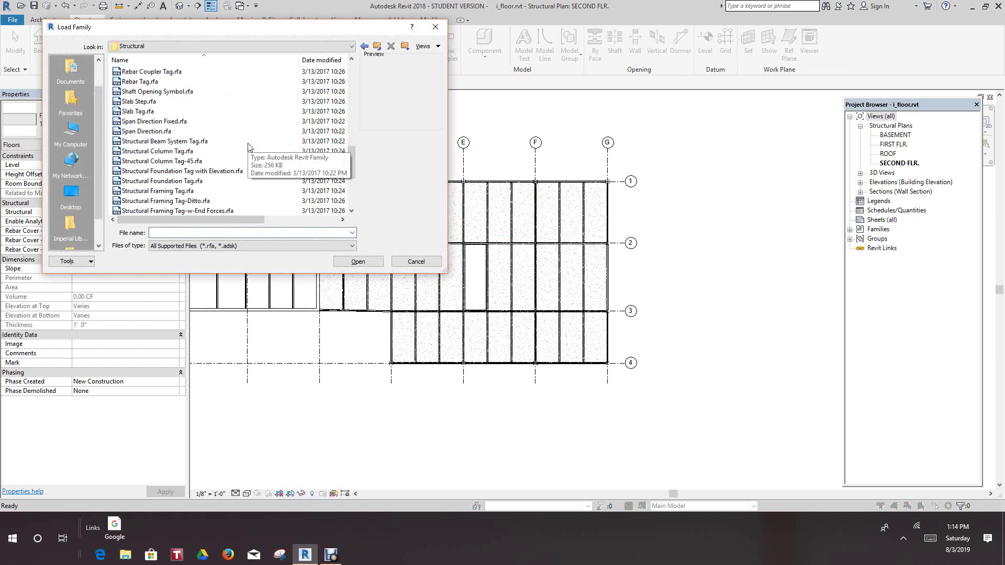
{"action": "scroll", "coordinate": [254, 144], "scroll_direction": "down", "scroll_amount": 4}
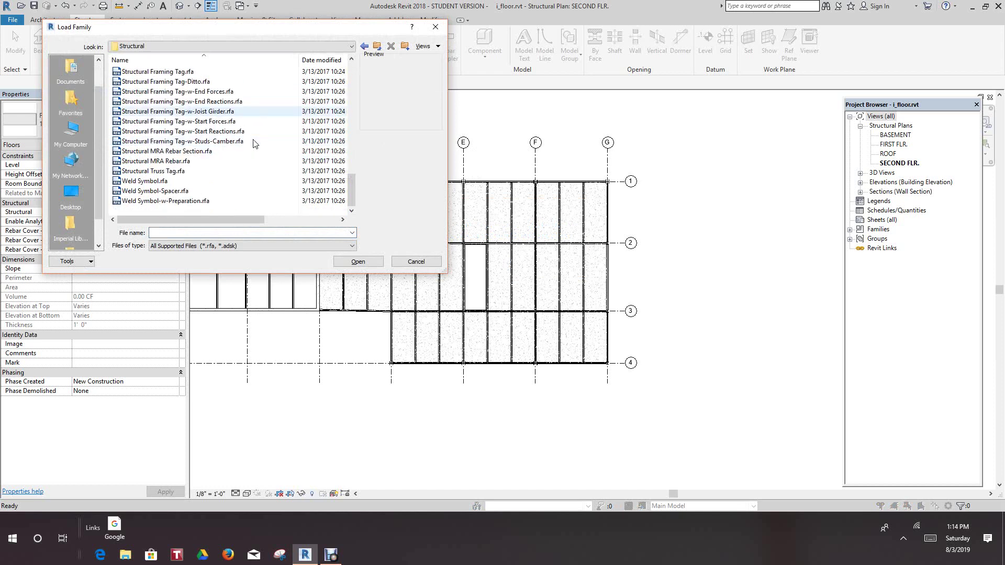
{"action": "scroll", "coordinate": [254, 144], "scroll_direction": "up", "scroll_amount": 2}
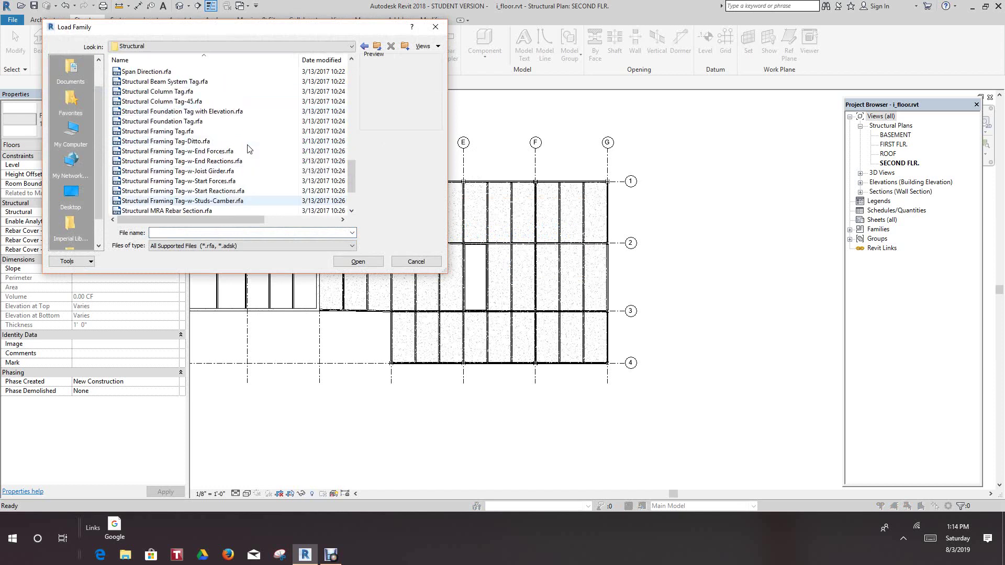
{"action": "left_click", "coordinate": [158, 72]}
{"action": "left_click", "coordinate": [371, 261]}
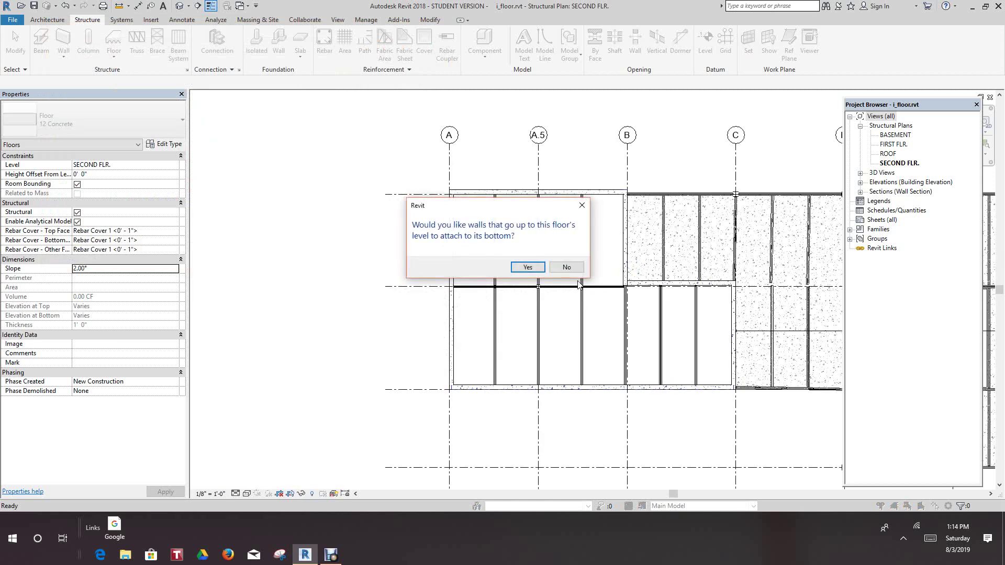
Attach the walls that reach this level to the floor's bottom and accept the resulting warnings
{"action": "left_click", "coordinate": [527, 269]}
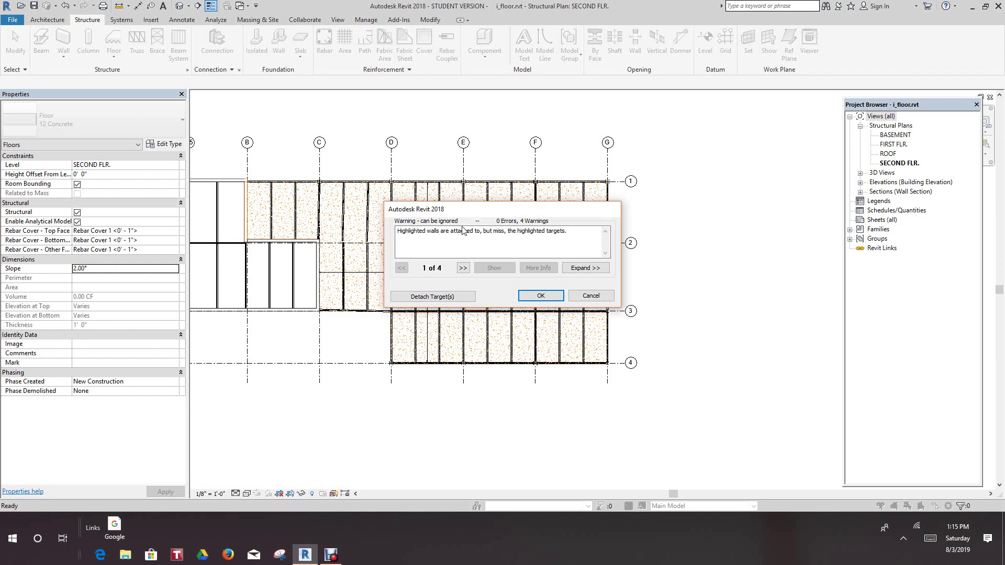
{"action": "left_click", "coordinate": [534, 296]}
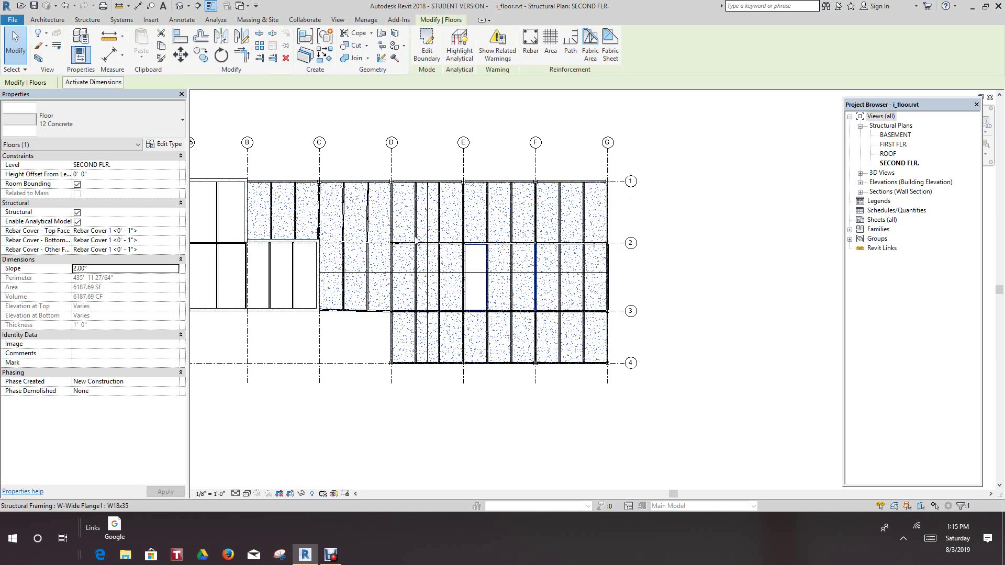
Draw a medium-weight detail line diagonally across the rectangular floor opening, from its lower corner at grid E to the opposite upper corner
{"action": "left_click", "coordinate": [178, 22]}
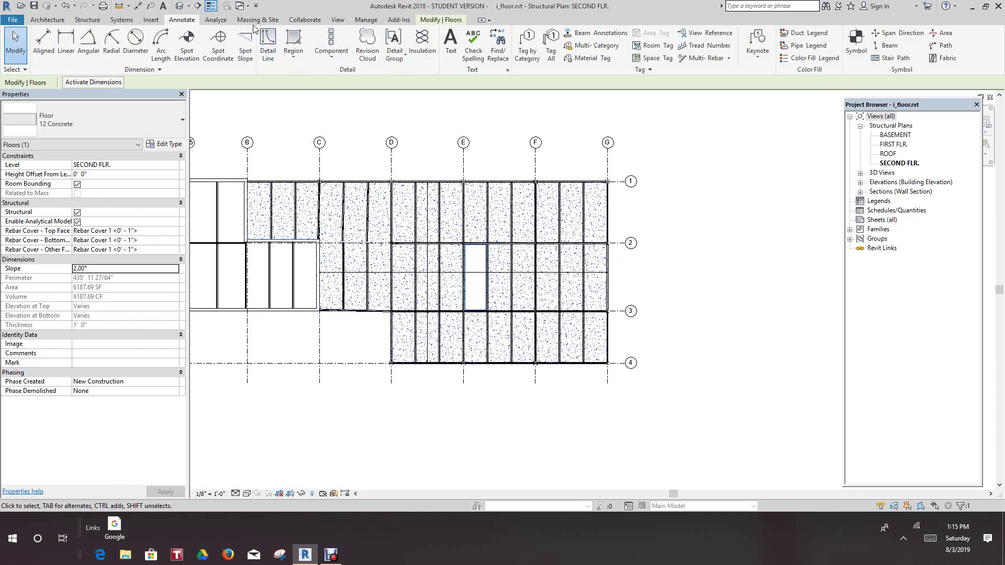
{"action": "left_click", "coordinate": [268, 37]}
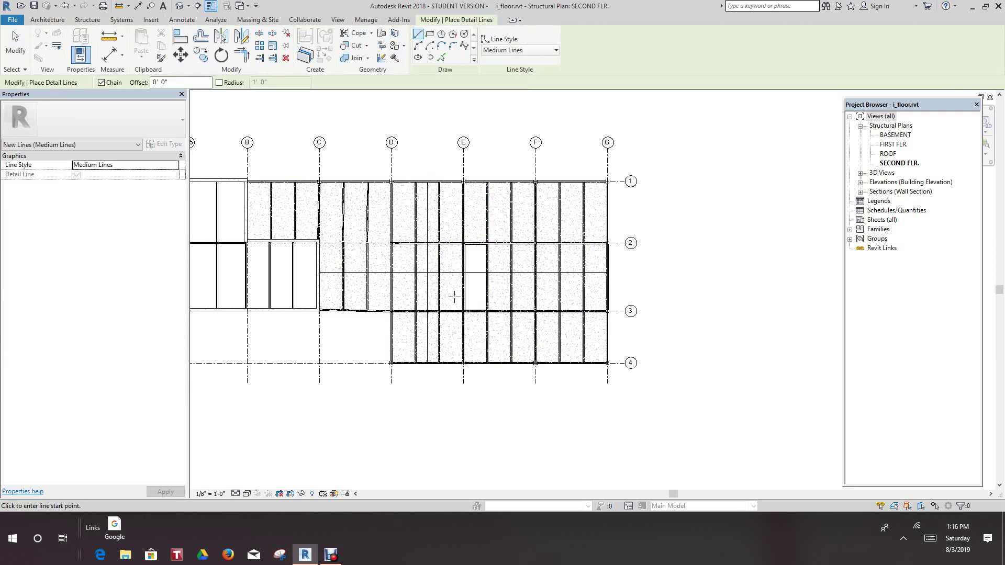
{"action": "scroll", "coordinate": [453, 303], "scroll_direction": "up", "scroll_amount": 2}
{"action": "scroll", "coordinate": [458, 306], "scroll_direction": "up", "scroll_amount": 6}
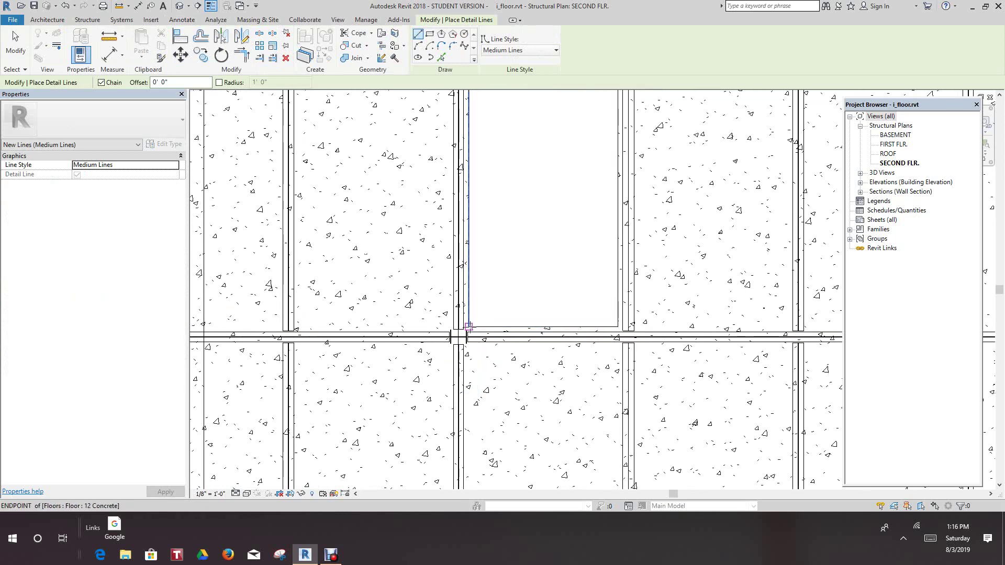
{"action": "left_click", "coordinate": [470, 326]}
{"action": "scroll", "coordinate": [517, 237], "scroll_direction": "down", "scroll_amount": 1}
{"action": "scroll", "coordinate": [505, 302], "scroll_direction": "down", "scroll_amount": 3}
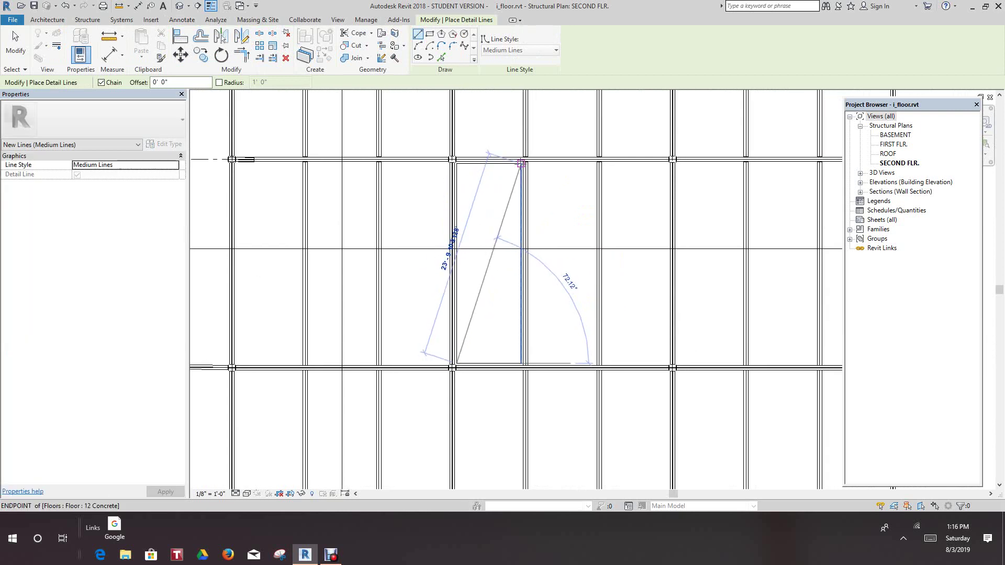
{"action": "left_click", "coordinate": [514, 172]}
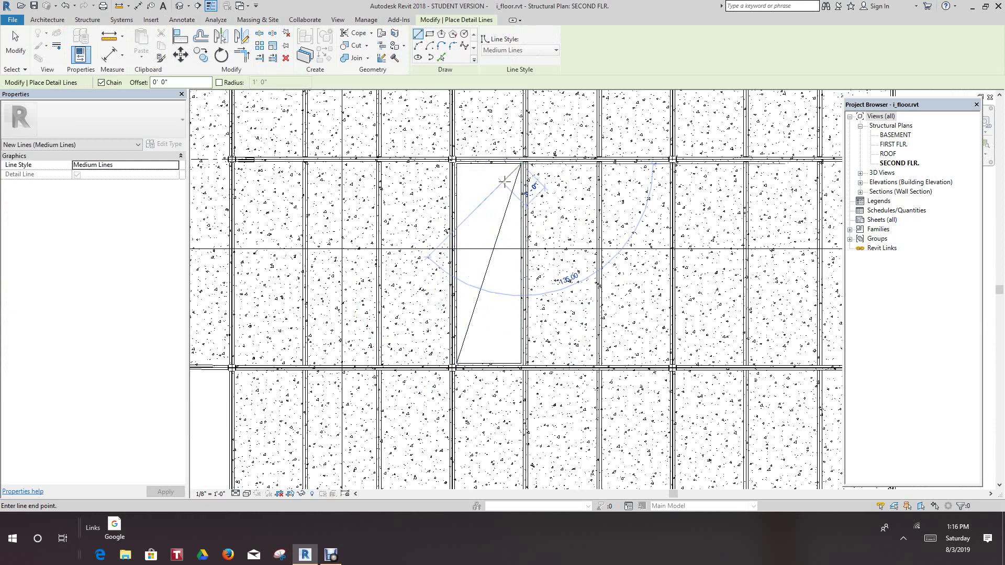
{"action": "right_click", "coordinate": [520, 185]}
{"action": "left_click", "coordinate": [529, 190]}
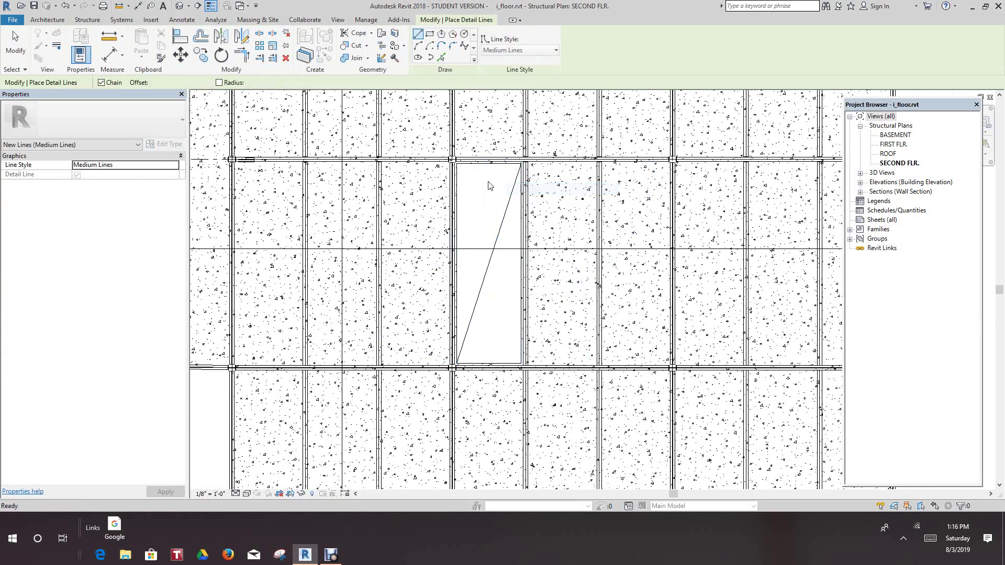
{"action": "right_click", "coordinate": [463, 172]}
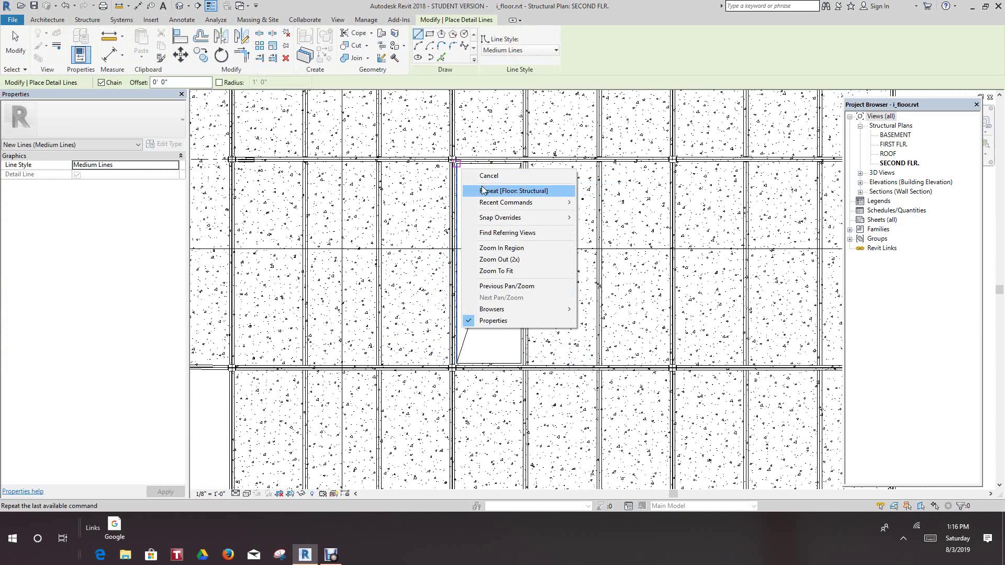
{"action": "mouse_move", "coordinate": [487, 204]}
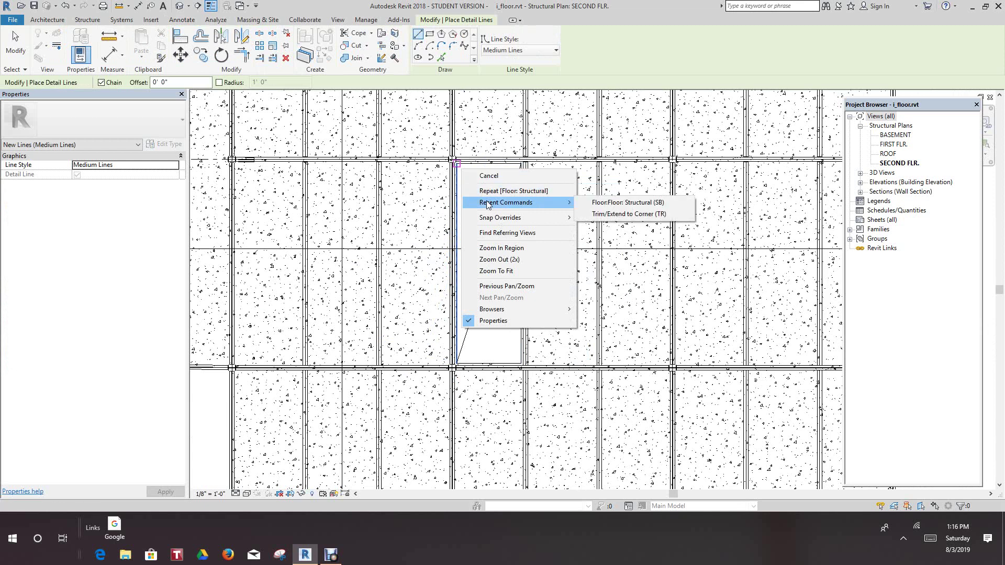
{"action": "left_click", "coordinate": [487, 175]}
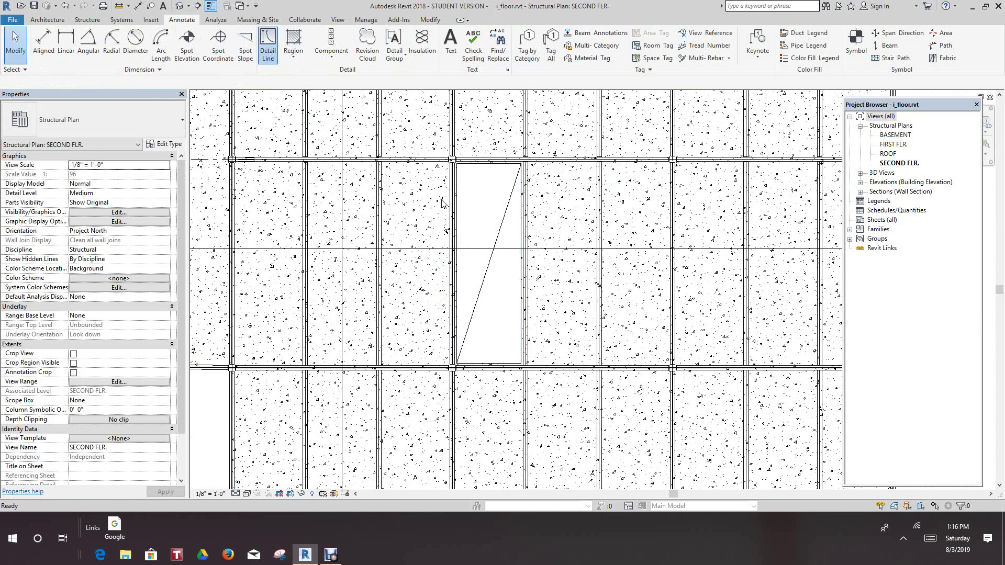
Draw the crossing detail line between the floor opening's other two corners to complete the X symbol
{"action": "left_click", "coordinate": [268, 46]}
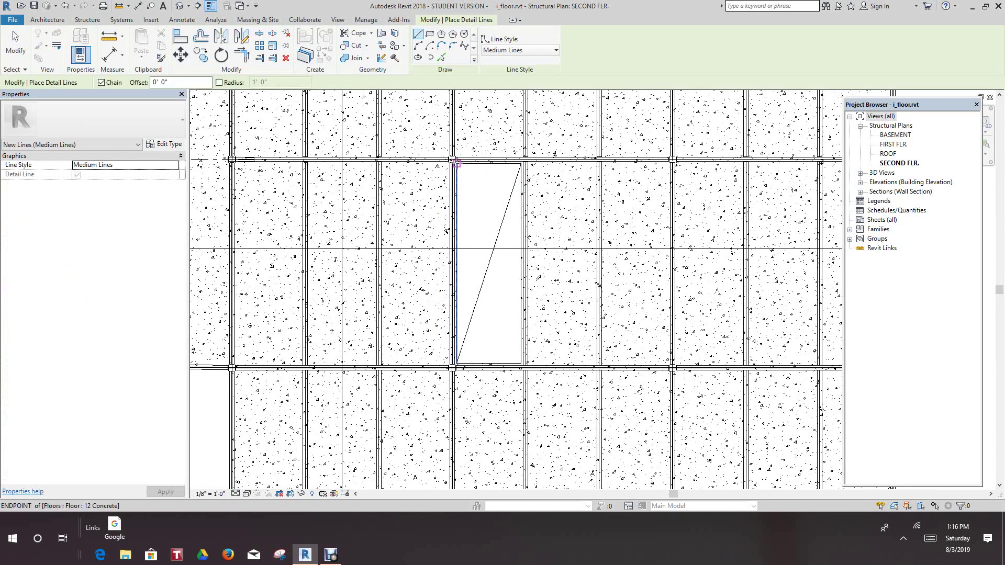
{"action": "left_click", "coordinate": [457, 165]}
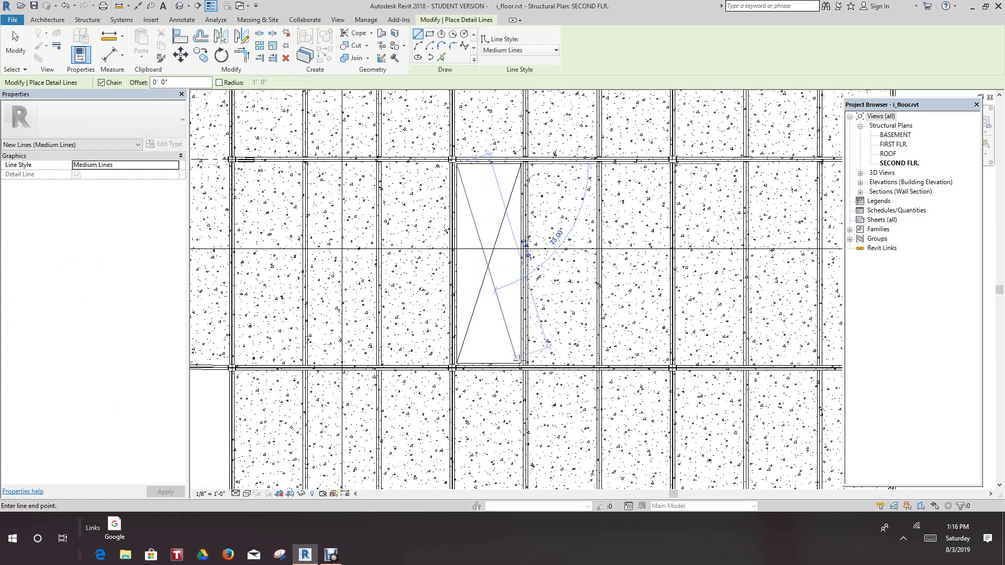
{"action": "left_click", "coordinate": [523, 365]}
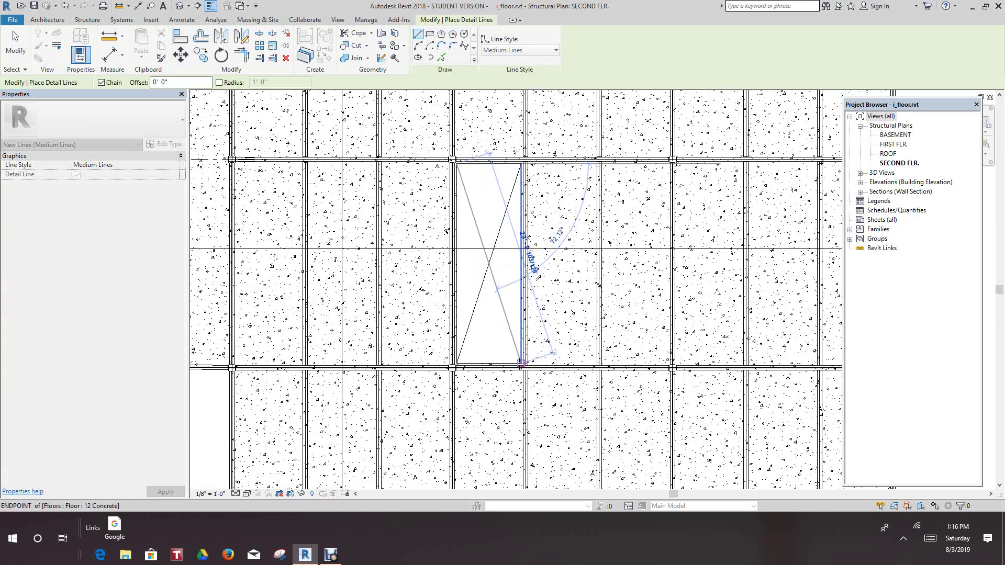
{"action": "right_click", "coordinate": [481, 270]}
{"action": "left_click", "coordinate": [504, 277]}
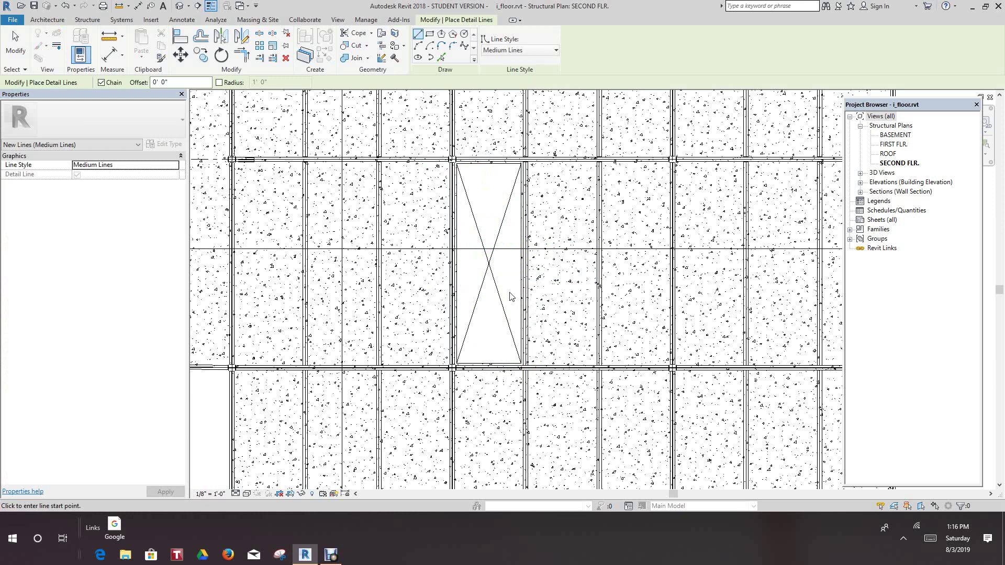
Switch to the default 3D view and temporarily hide only the sloped metal deck roof element above the steel framing
{"action": "scroll", "coordinate": [545, 285], "scroll_direction": "down", "scroll_amount": 3}
{"action": "scroll", "coordinate": [500, 291], "scroll_direction": "down", "scroll_amount": 4}
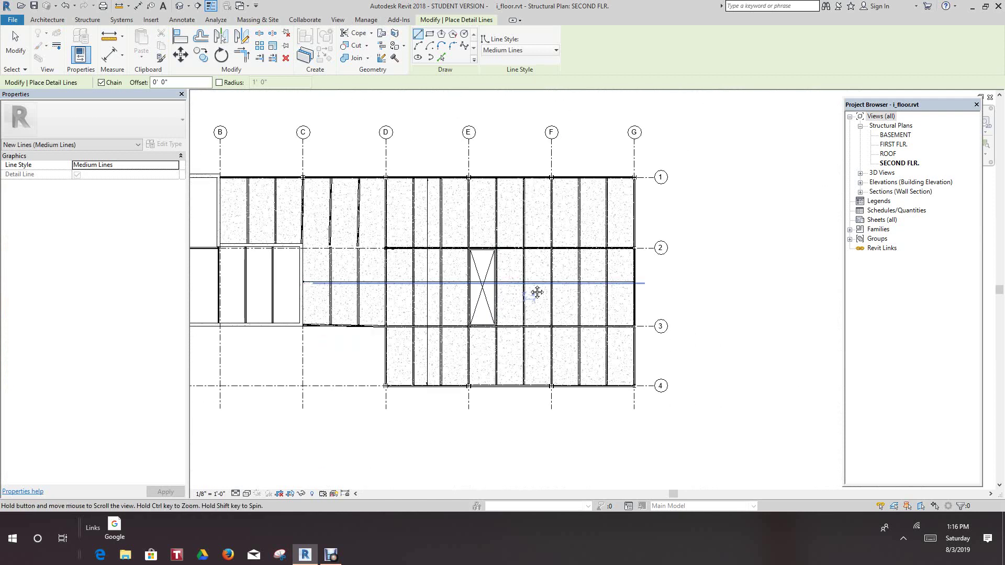
{"action": "left_click", "coordinate": [181, 7]}
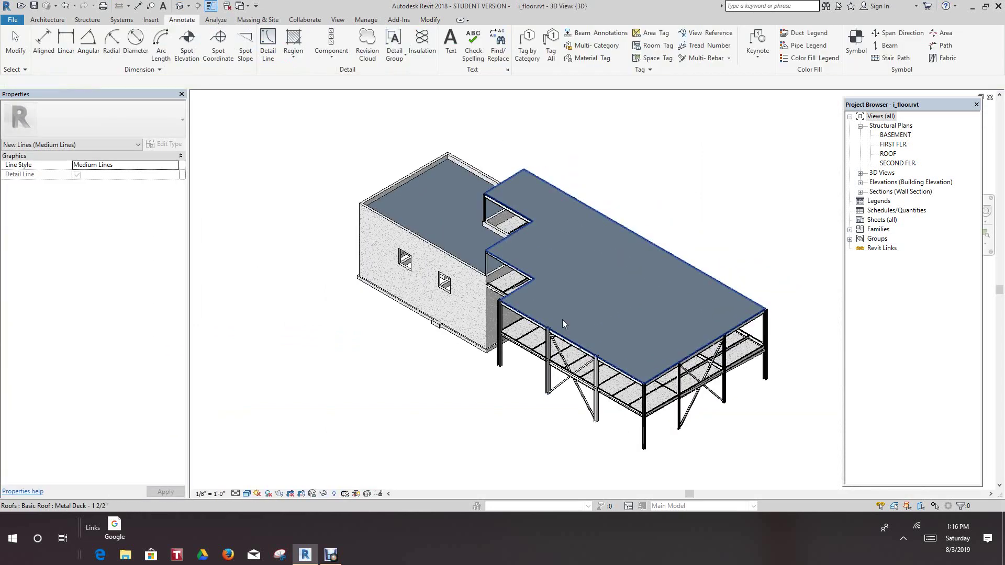
{"action": "left_click", "coordinate": [564, 321]}
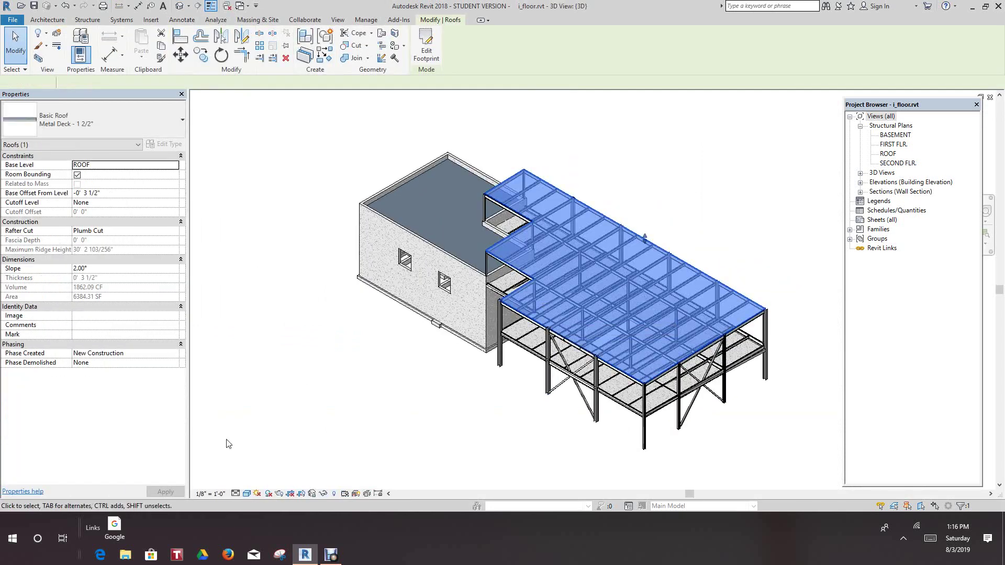
{"action": "left_click", "coordinate": [325, 495]}
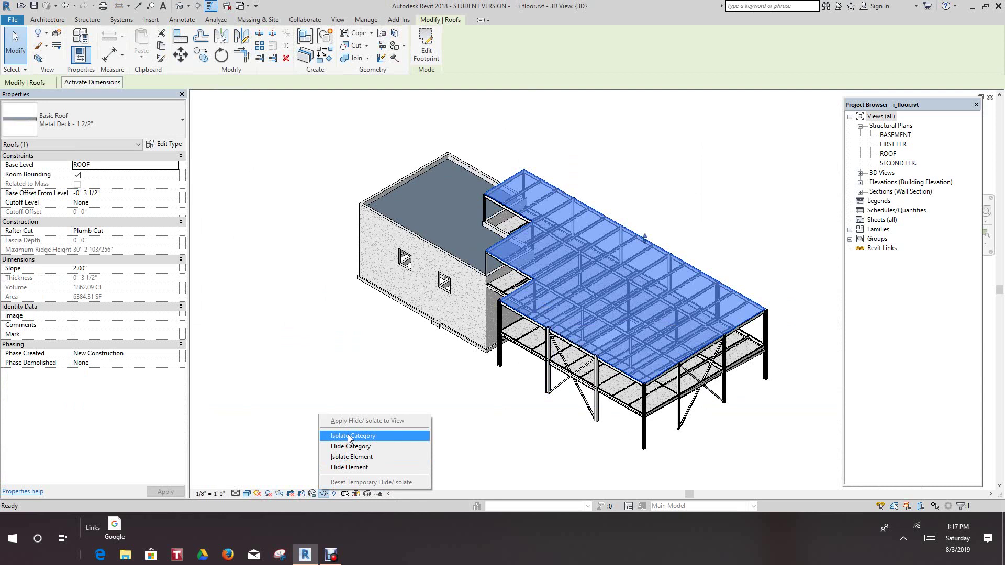
{"action": "left_click", "coordinate": [355, 468]}
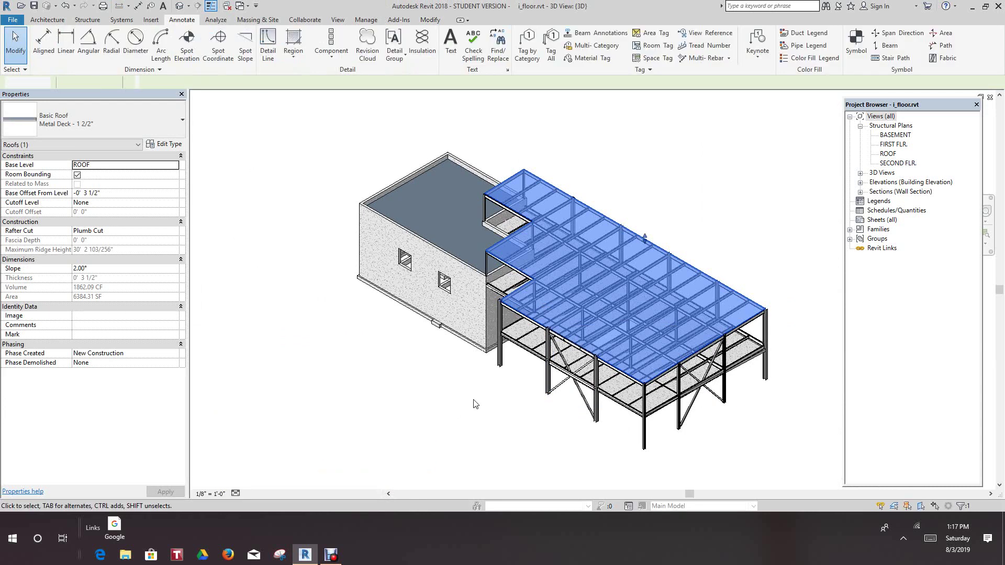
Inspect the sloped second-floor slab and framing from the right side, with the Project Browser moved clear, and return to the home orientation
{"action": "scroll", "coordinate": [565, 377], "scroll_direction": "up", "scroll_amount": 2}
{"action": "scroll", "coordinate": [566, 377], "scroll_direction": "up", "scroll_amount": 3}
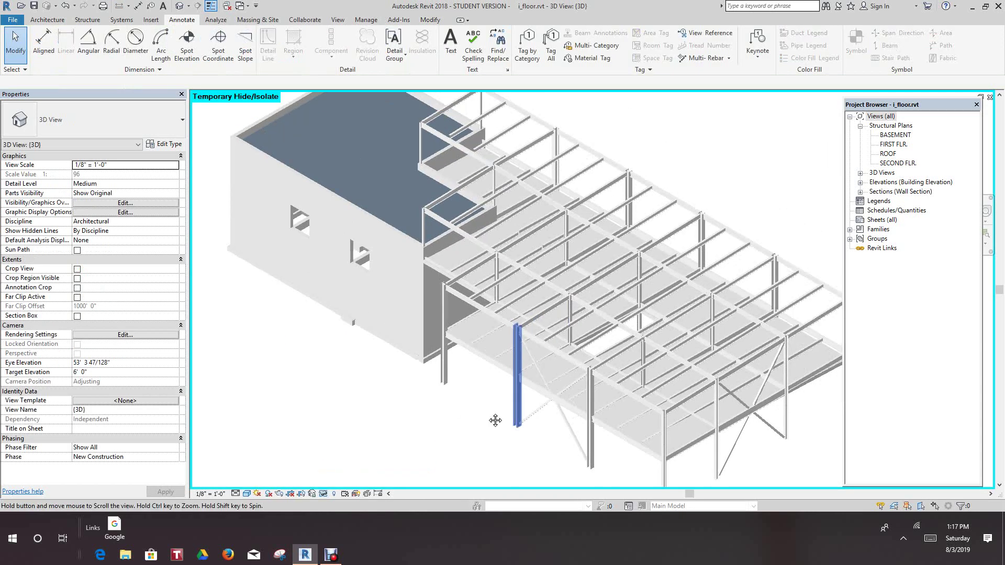
{"action": "left_click_drag", "start_coordinate": [888, 160], "coordinate": [903, 388]}
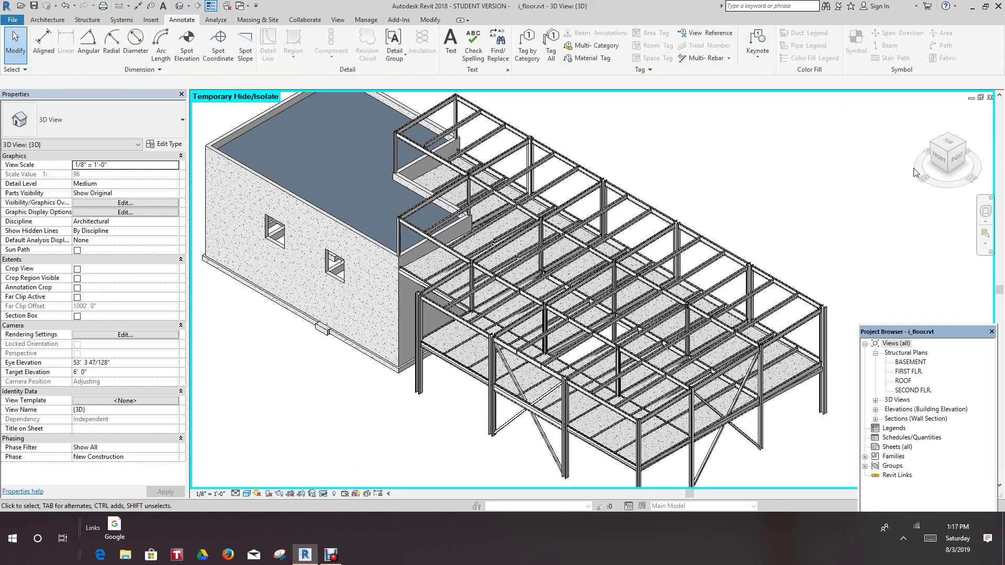
{"action": "left_click_drag", "start_coordinate": [941, 147], "coordinate": [867, 121]}
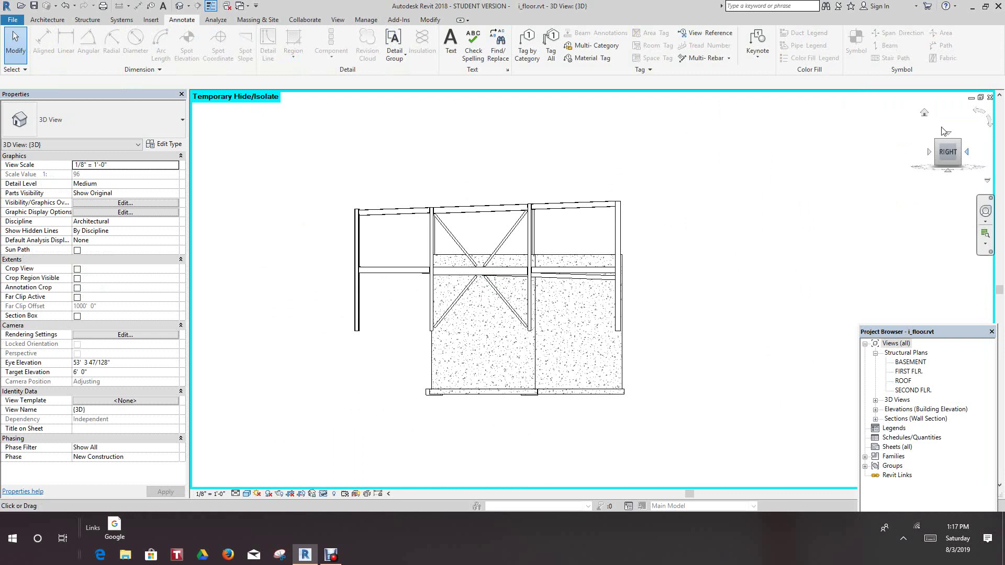
{"action": "left_click", "coordinate": [925, 112]}
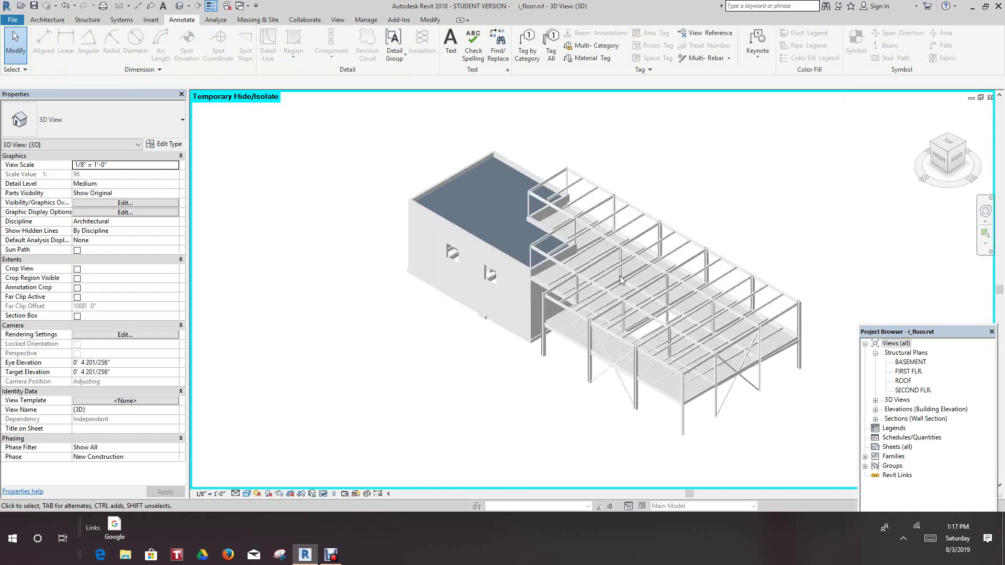
Reset the temporary hiding of the roof and reopen the SECOND FLR. structural plan
{"action": "left_click", "coordinate": [323, 495]}
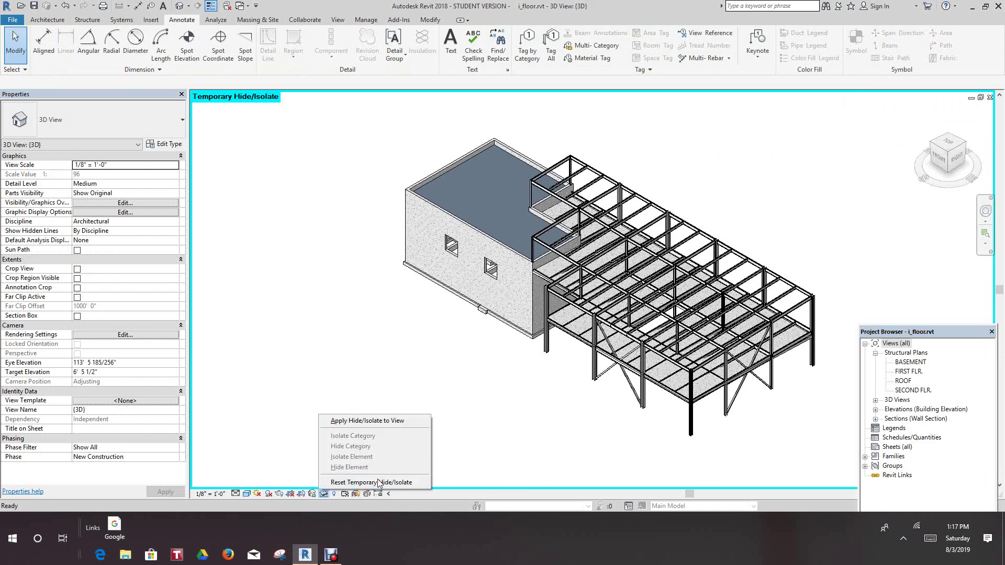
{"action": "left_click", "coordinate": [359, 482]}
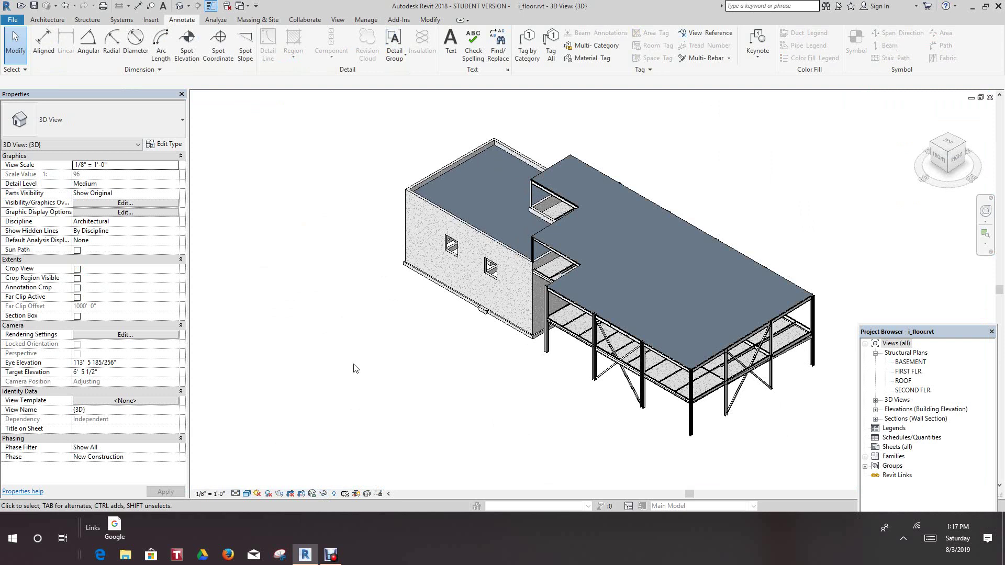
{"action": "double_click", "coordinate": [913, 392]}
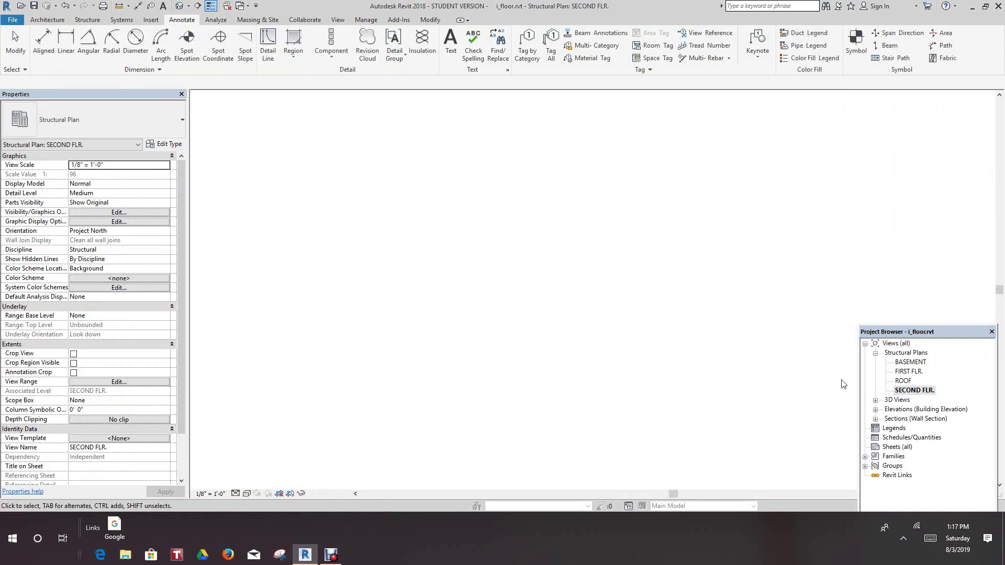
Start a shaft opening on the second floor and sketch a rectangular boundary about 6'-6" by 8'-0" just below-left of grid intersection D-2
{"action": "scroll", "coordinate": [710, 337], "scroll_direction": "down", "scroll_amount": 2}
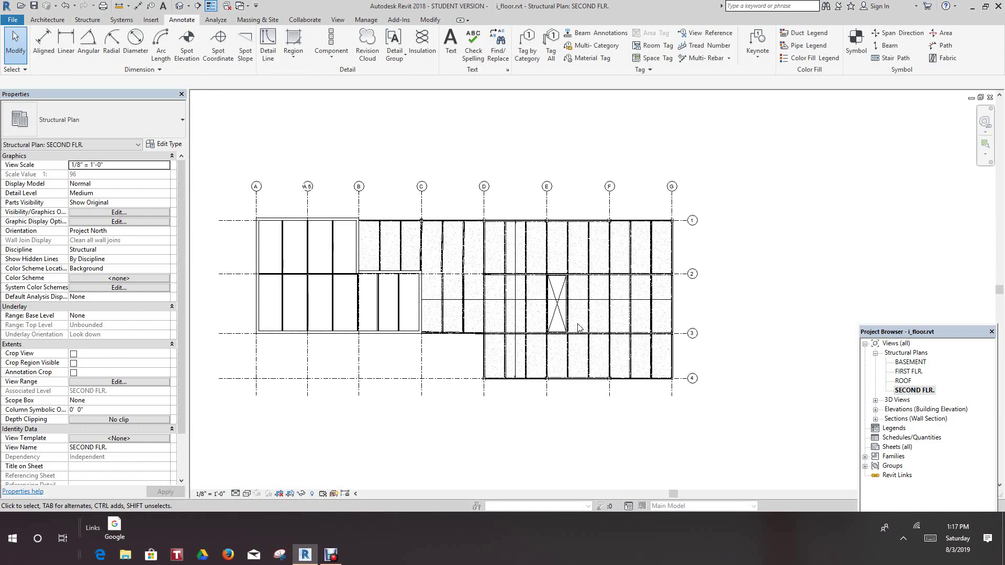
{"action": "scroll", "coordinate": [465, 312], "scroll_direction": "up", "scroll_amount": 3}
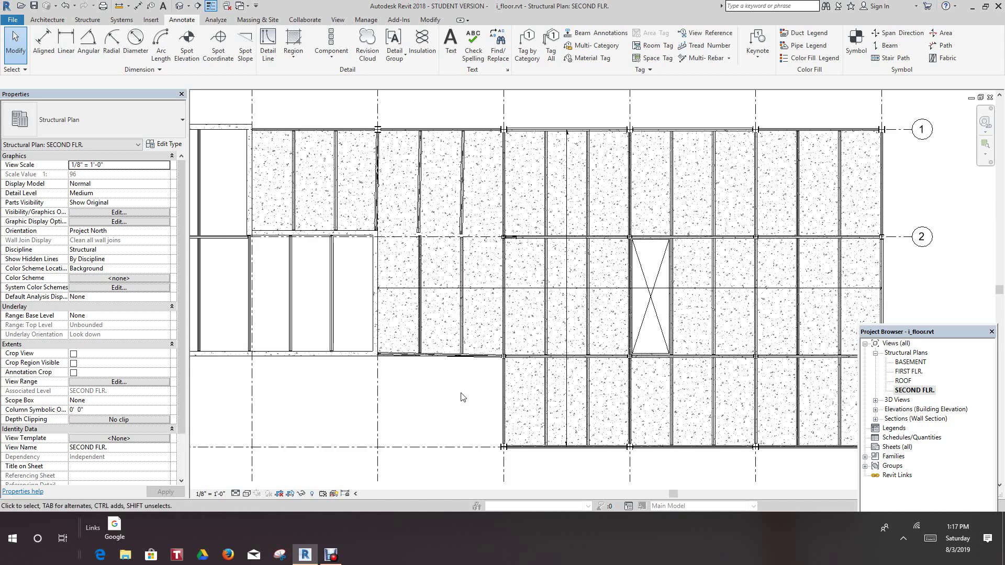
{"action": "middle_click_drag", "start_coordinate": [465, 407], "coordinate": [500, 468]}
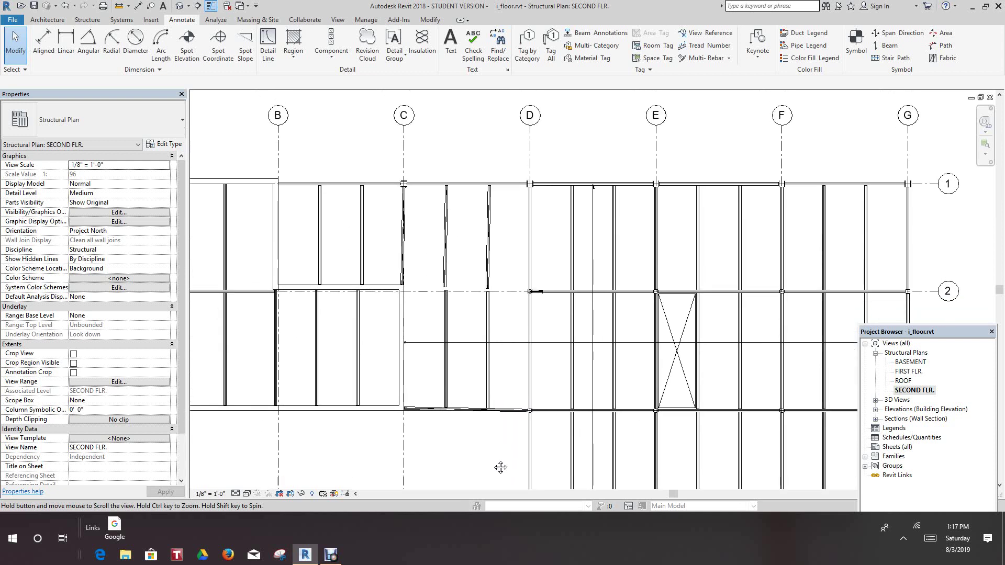
{"action": "scroll", "coordinate": [497, 460], "scroll_direction": "up", "scroll_amount": 2}
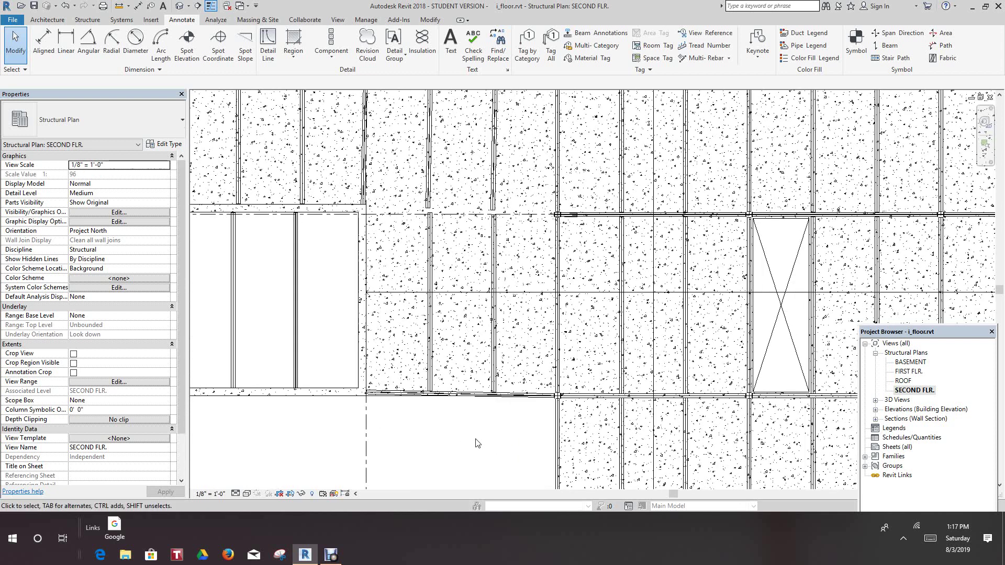
{"action": "scroll", "coordinate": [471, 466], "scroll_direction": "up", "scroll_amount": 1}
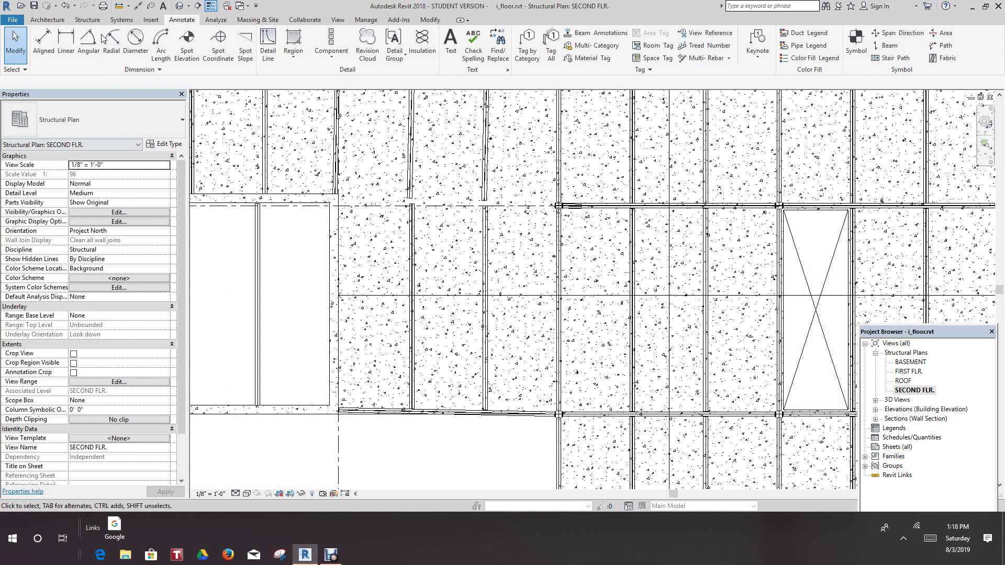
{"action": "left_click", "coordinate": [87, 20]}
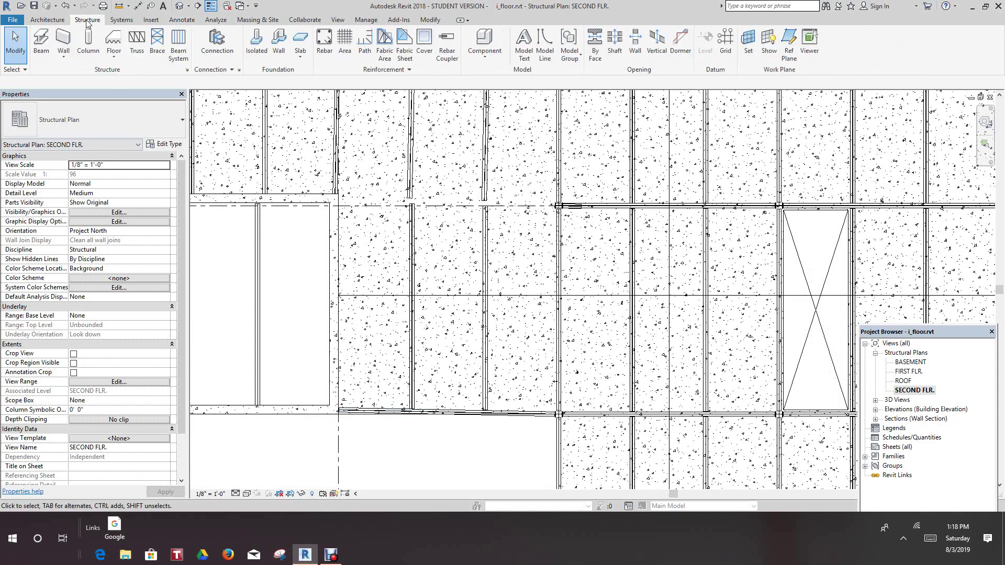
{"action": "left_click", "coordinate": [615, 44]}
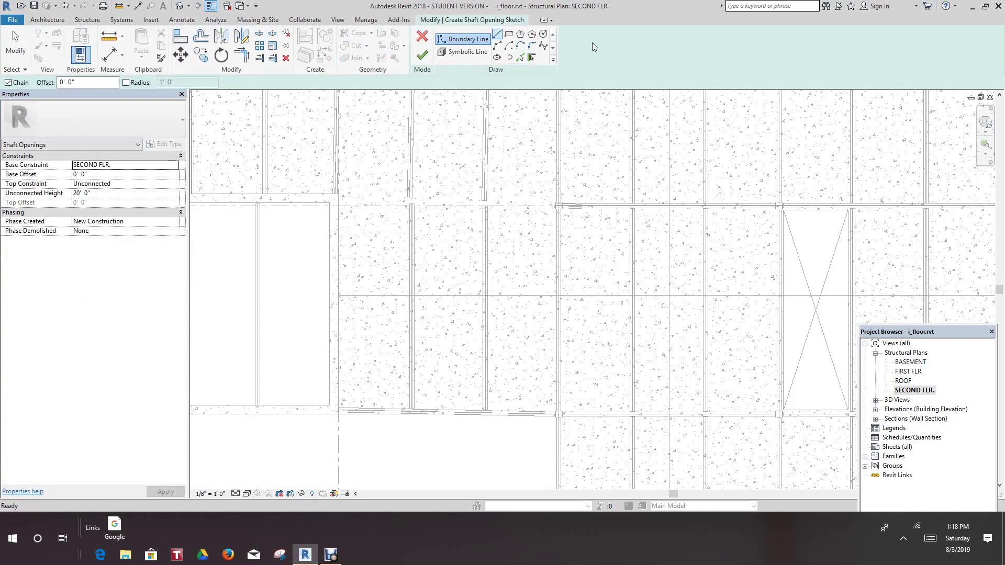
{"action": "left_click", "coordinate": [509, 35]}
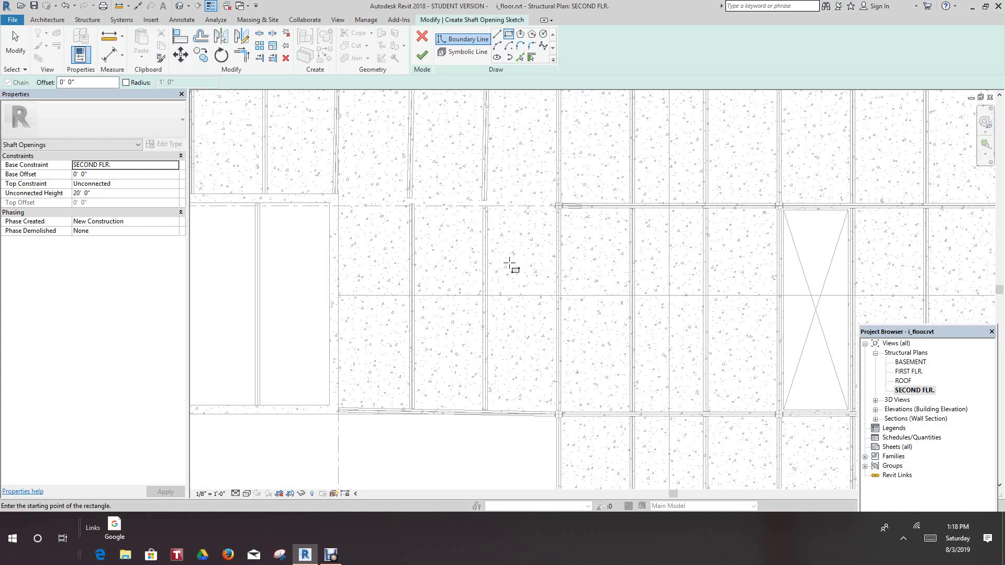
{"action": "left_click", "coordinate": [496, 287]}
{"action": "scroll", "coordinate": [540, 221], "scroll_direction": "up", "scroll_amount": 1}
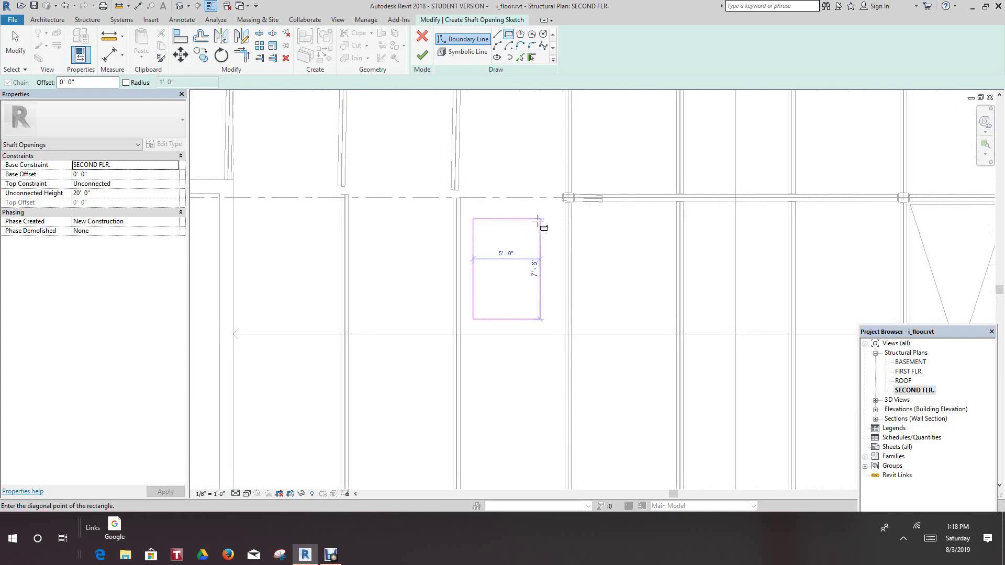
{"action": "scroll", "coordinate": [540, 220], "scroll_direction": "up", "scroll_amount": 1}
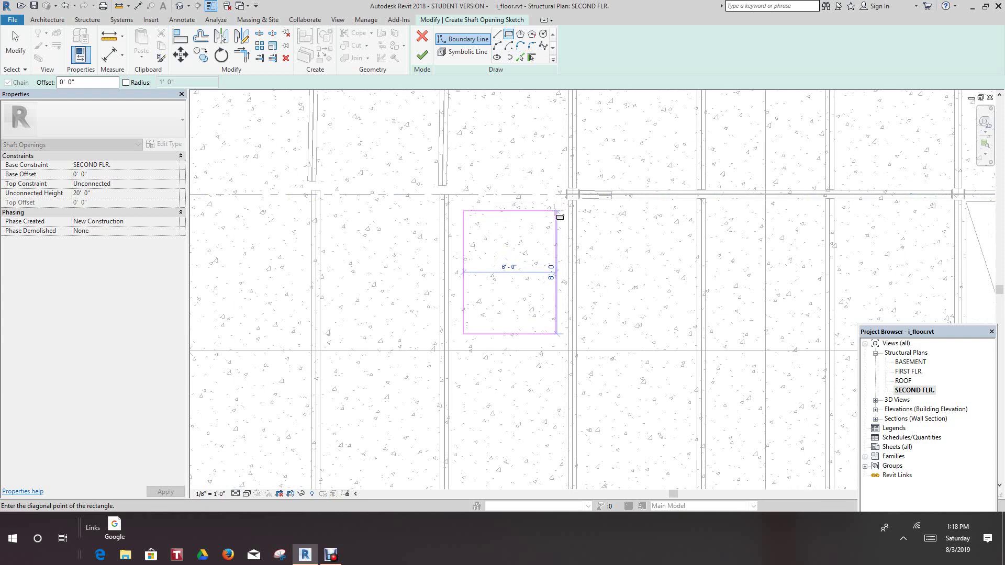
{"action": "left_click", "coordinate": [563, 211]}
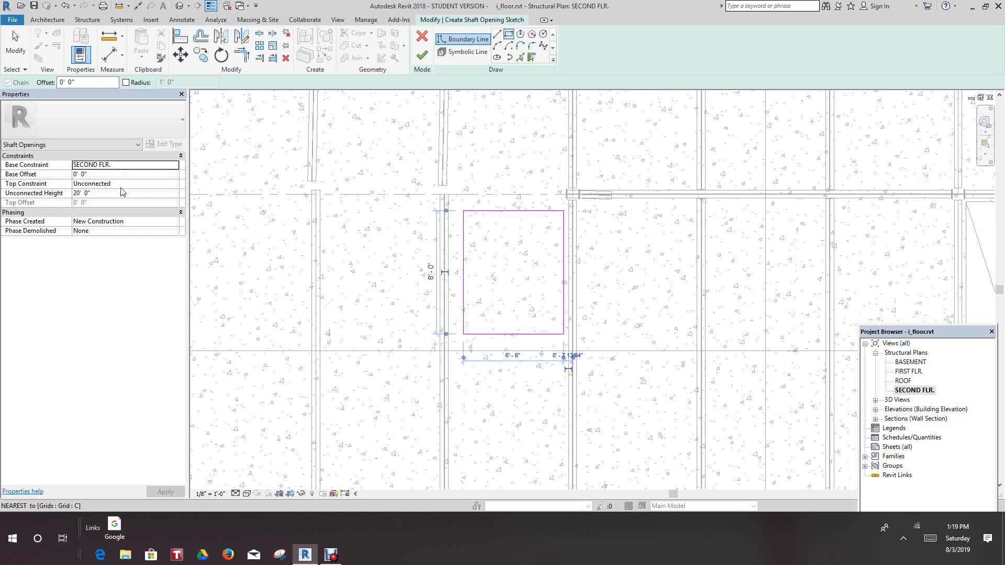
Set the shaft's top constraint up to level ROOF and complete it with crossing symbolic lines between the boundary's opposite corners
{"action": "left_click", "coordinate": [176, 185]}
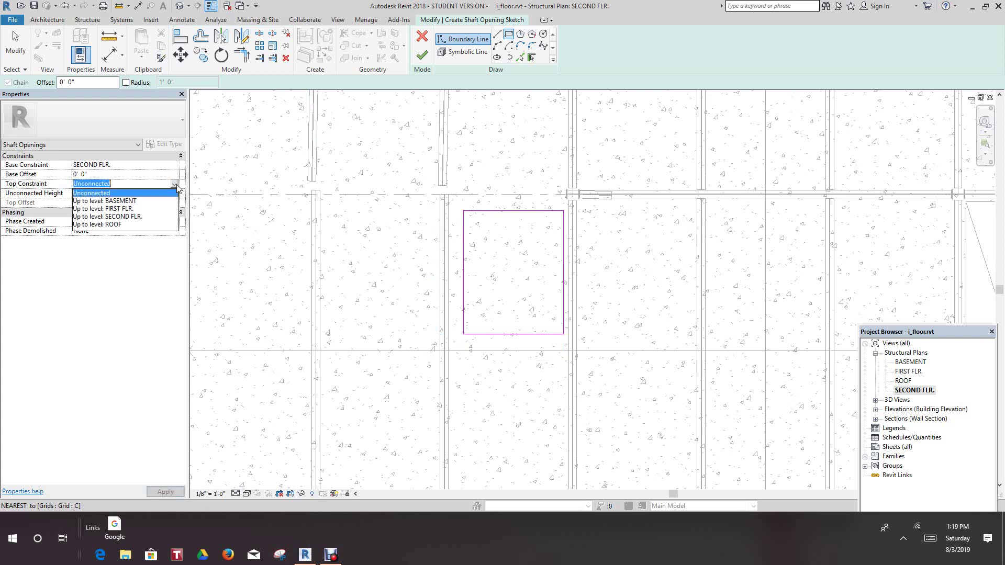
{"action": "left_click", "coordinate": [117, 225]}
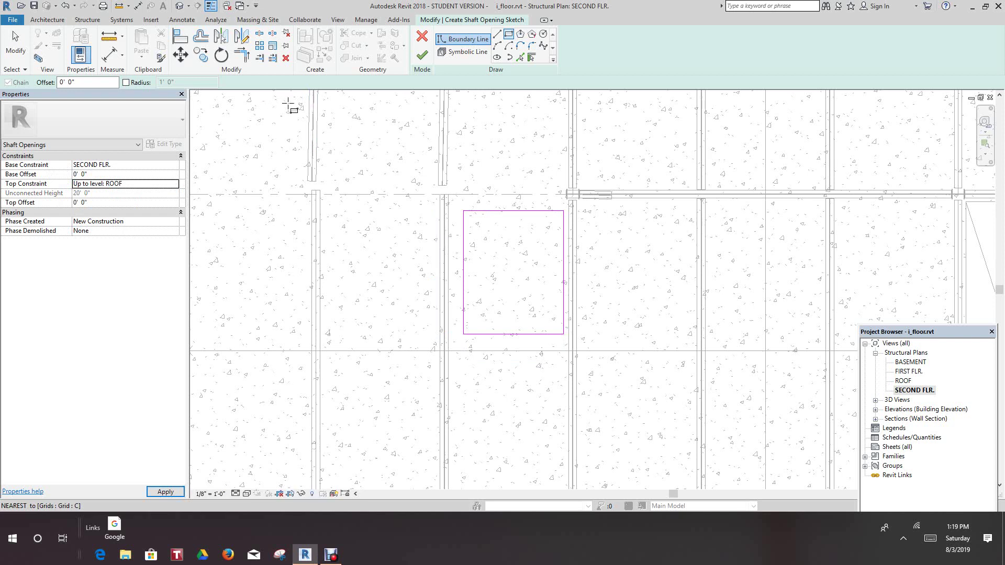
{"action": "left_click", "coordinate": [455, 58]}
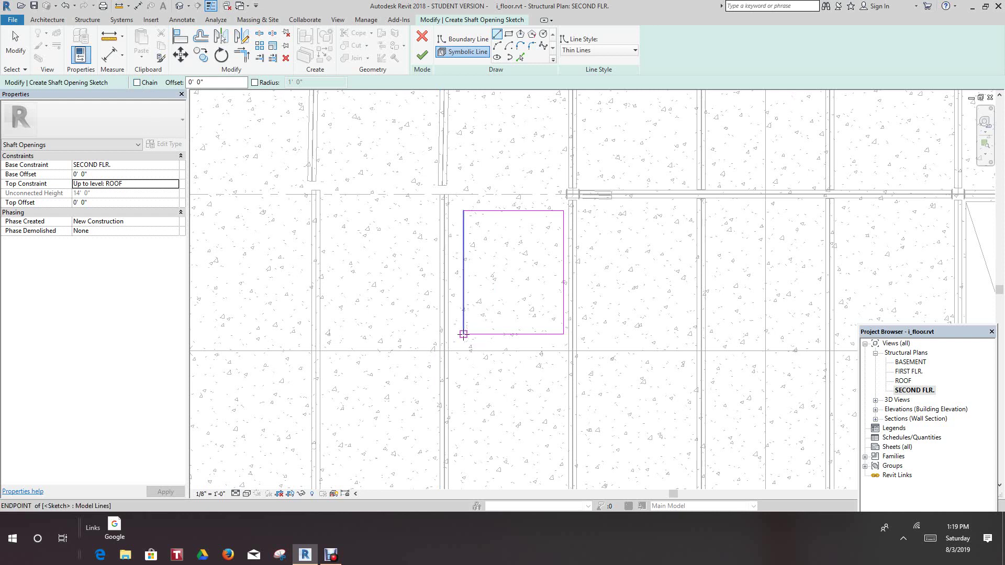
{"action": "left_click", "coordinate": [464, 334]}
{"action": "left_click", "coordinate": [564, 211]}
{"action": "left_click", "coordinate": [463, 211]}
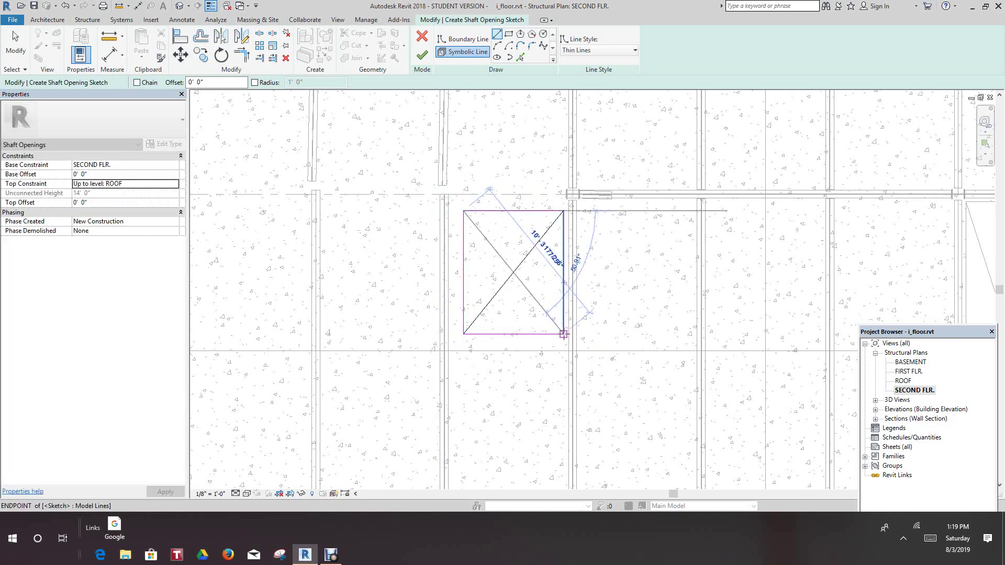
{"action": "left_click", "coordinate": [564, 334]}
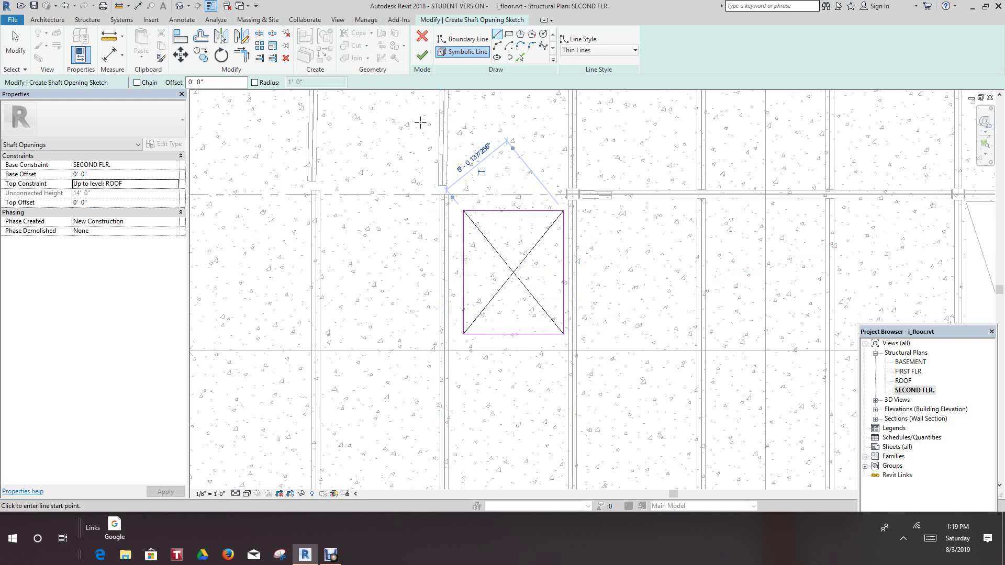
{"action": "left_click", "coordinate": [422, 55]}
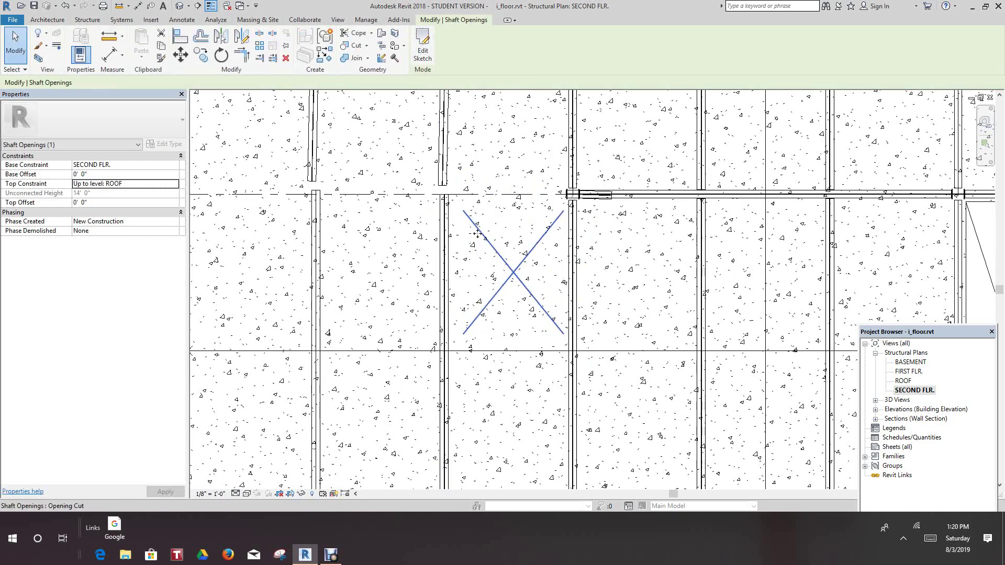
Undo finishing the shaft opening and try completing it with a base offset of 1'-0"
{"action": "left_click", "coordinate": [67, 8]}
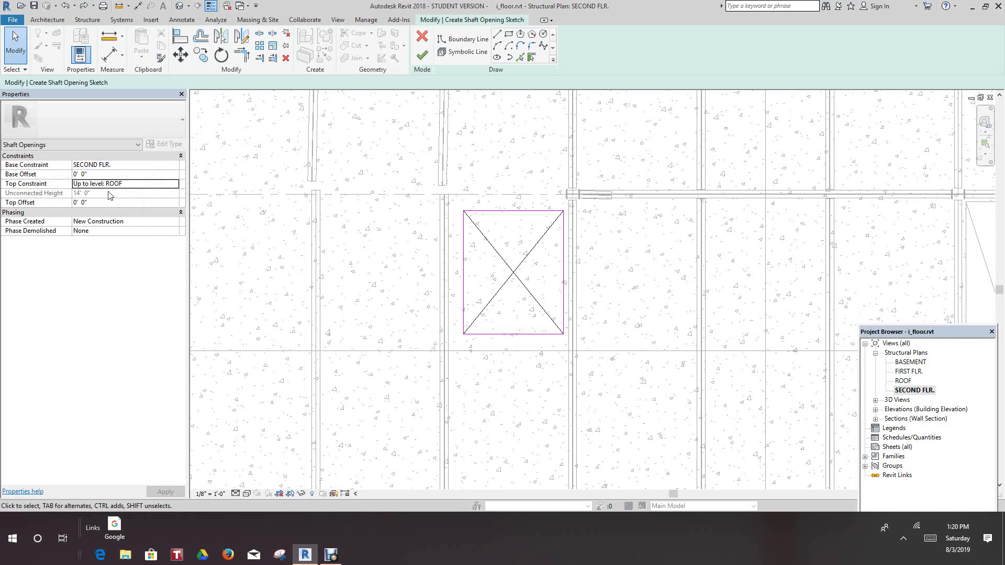
{"action": "left_click", "coordinate": [80, 175]}
{"action": "type", "text": "1"}
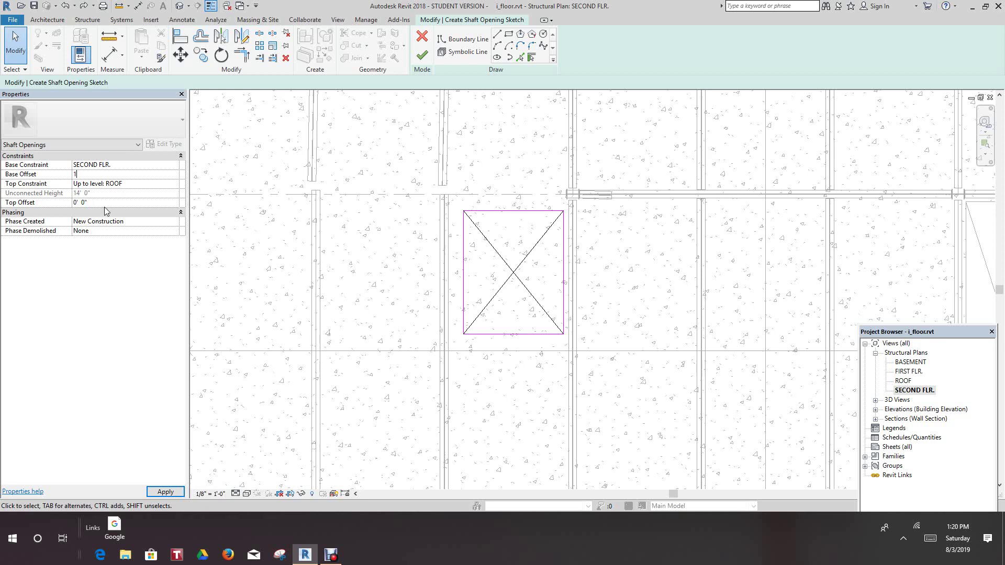
{"action": "left_click", "coordinate": [422, 61]}
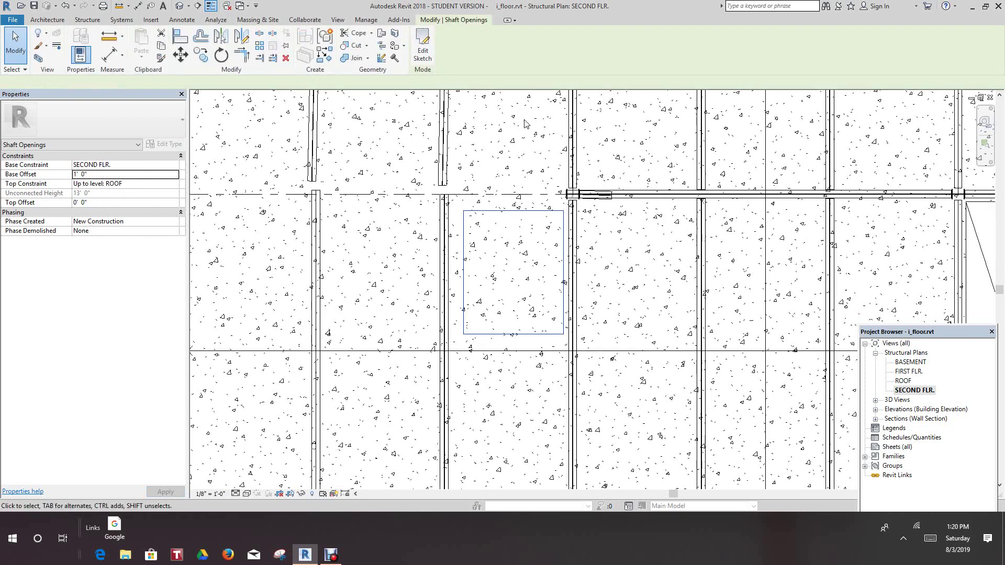
{"action": "scroll", "coordinate": [529, 230], "scroll_direction": "down", "scroll_amount": 2}
{"action": "mouse_move", "coordinate": [525, 230]}
{"action": "middle_mouse_down"}
{"action": "mouse_move", "coordinate": [531, 248]}
{"action": "mouse_move", "coordinate": [514, 238]}
{"action": "middle_mouse_up"}
{"action": "scroll", "coordinate": [514, 238], "scroll_direction": "up", "scroll_amount": 2}
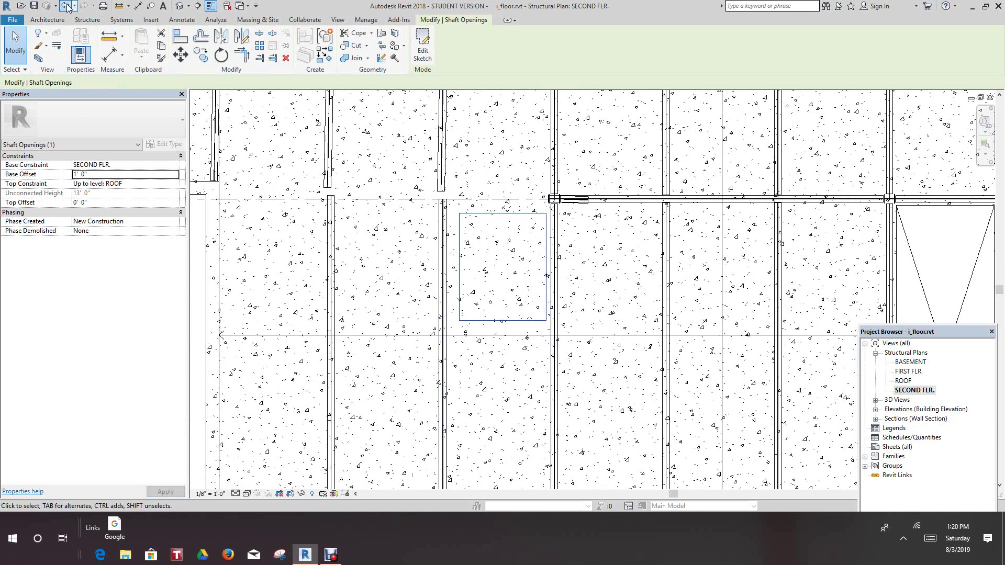
Reopen the shaft opening's sketch for editing and check its connected boundary lines, leaving nothing selected
{"action": "left_click", "coordinate": [423, 48]}
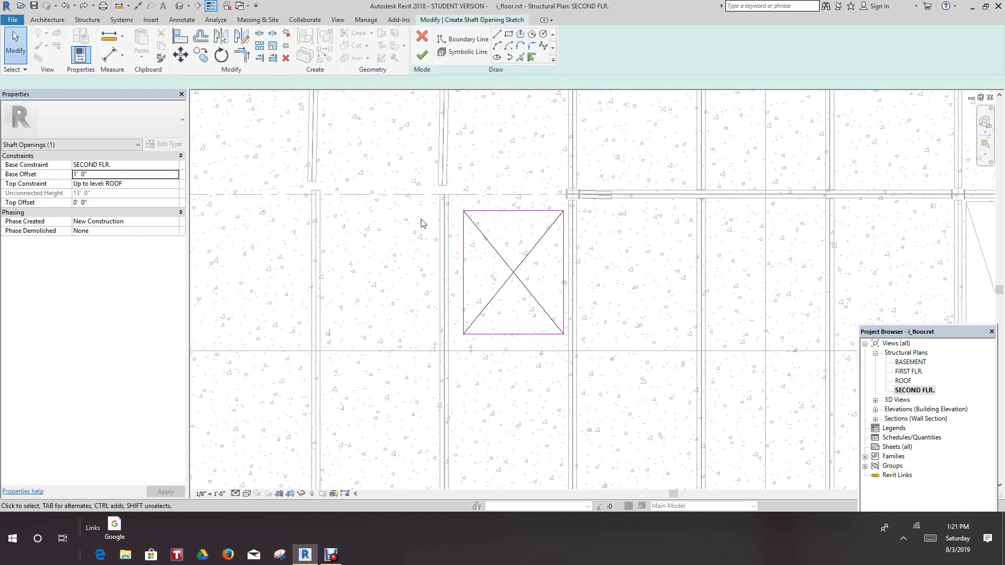
{"action": "scroll", "coordinate": [515, 278], "scroll_direction": "up", "scroll_amount": 1}
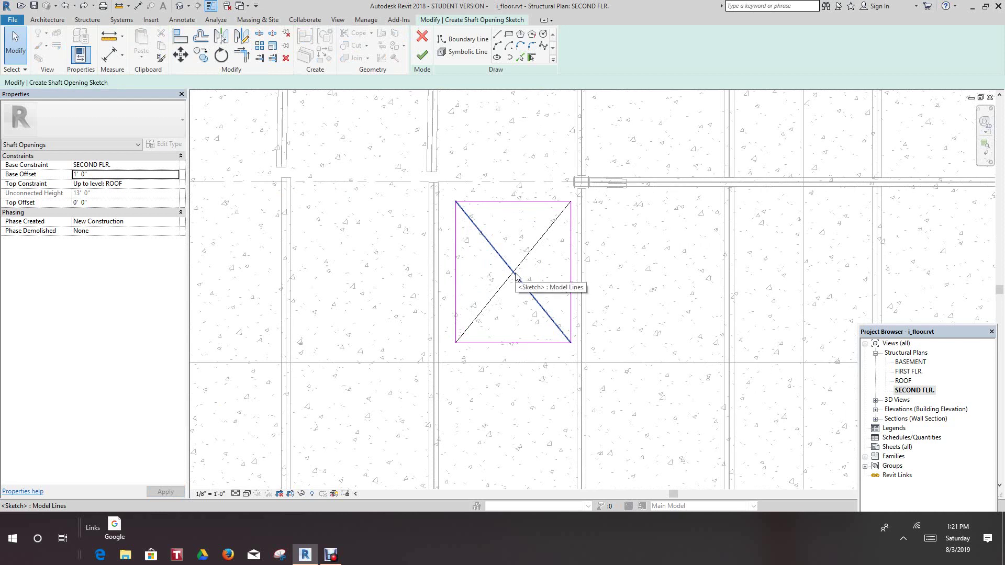
{"action": "scroll", "coordinate": [455, 264], "scroll_direction": "down", "scroll_amount": 1}
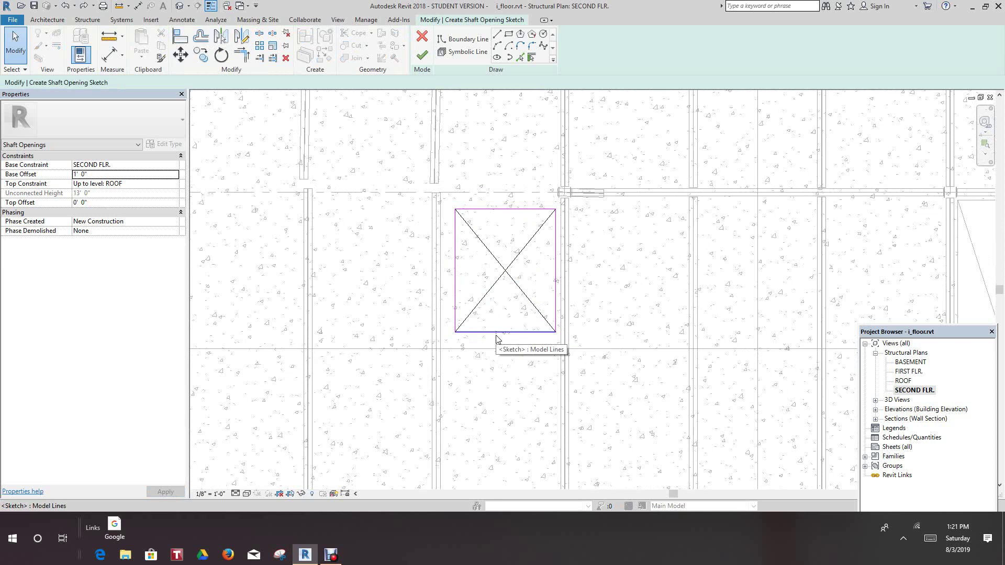
{"action": "key", "text": "Tab"}
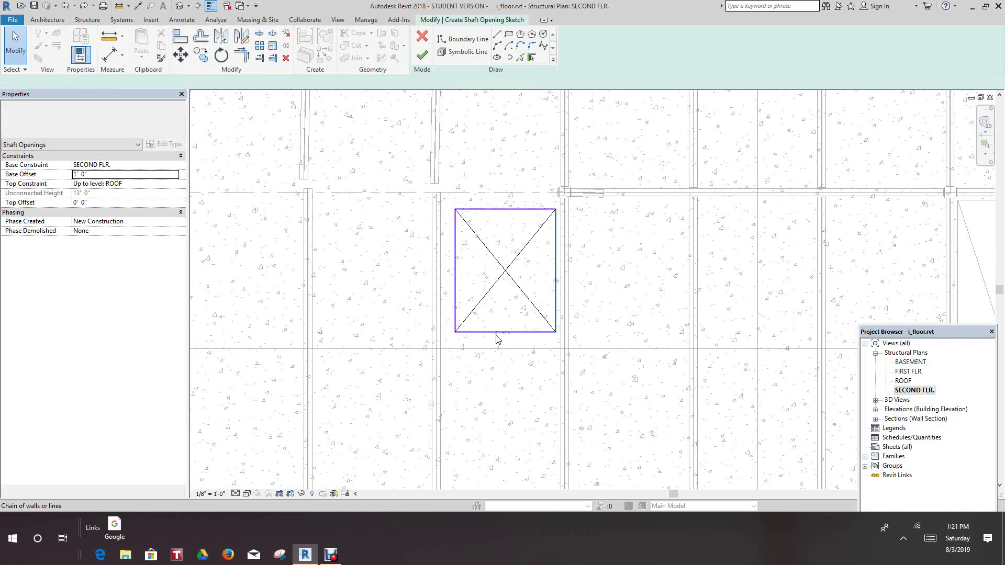
{"action": "left_click", "coordinate": [497, 337]}
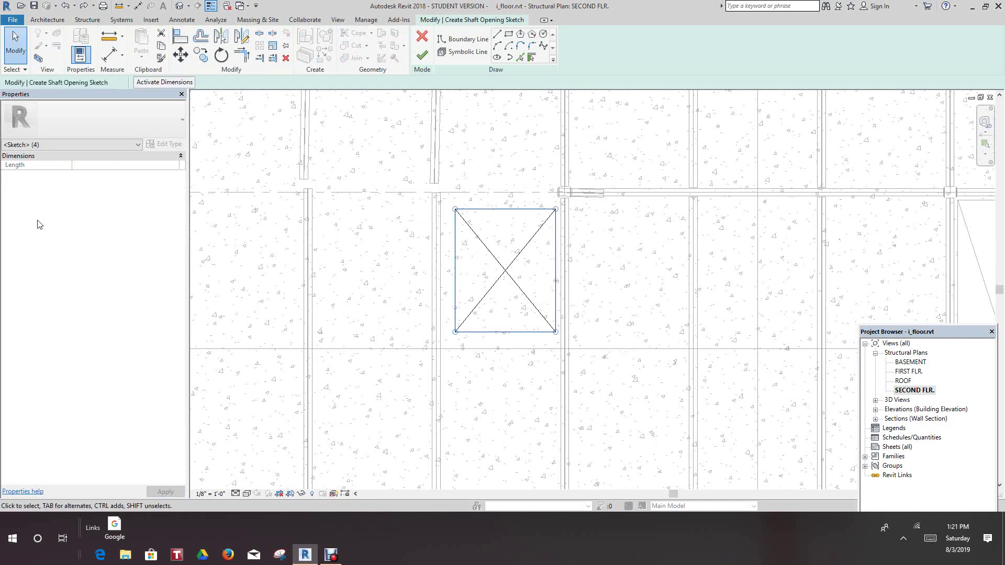
{"action": "right_click", "coordinate": [224, 223]}
{"action": "left_click", "coordinate": [250, 229]}
{"action": "scroll", "coordinate": [399, 273], "scroll_direction": "down", "scroll_amount": 1}
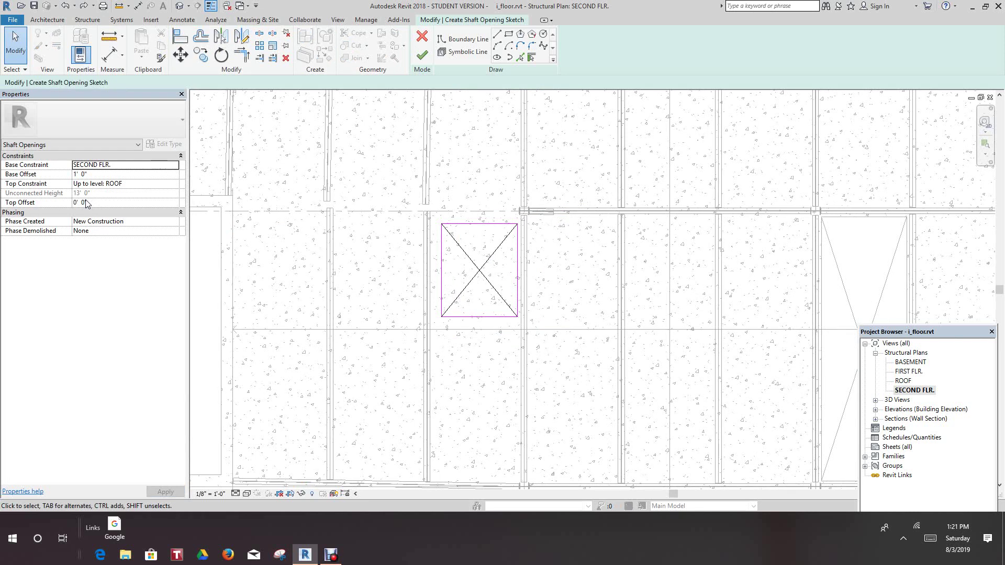
Set the shaft opening's base offset to -2'-0" and top offset to 1'-0", and finish the sketch
{"action": "left_click", "coordinate": [95, 175]}
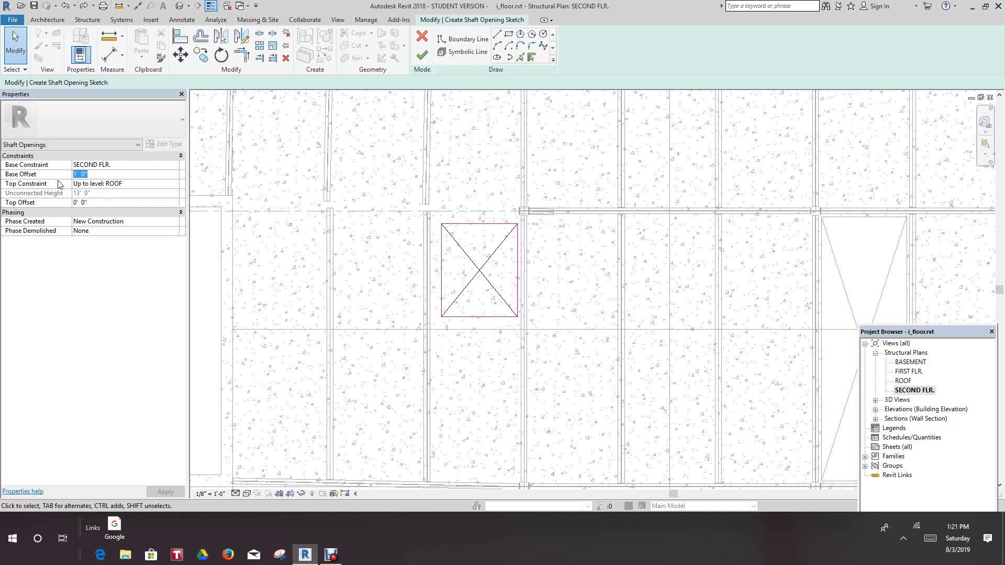
{"action": "type", "text": "-2"}
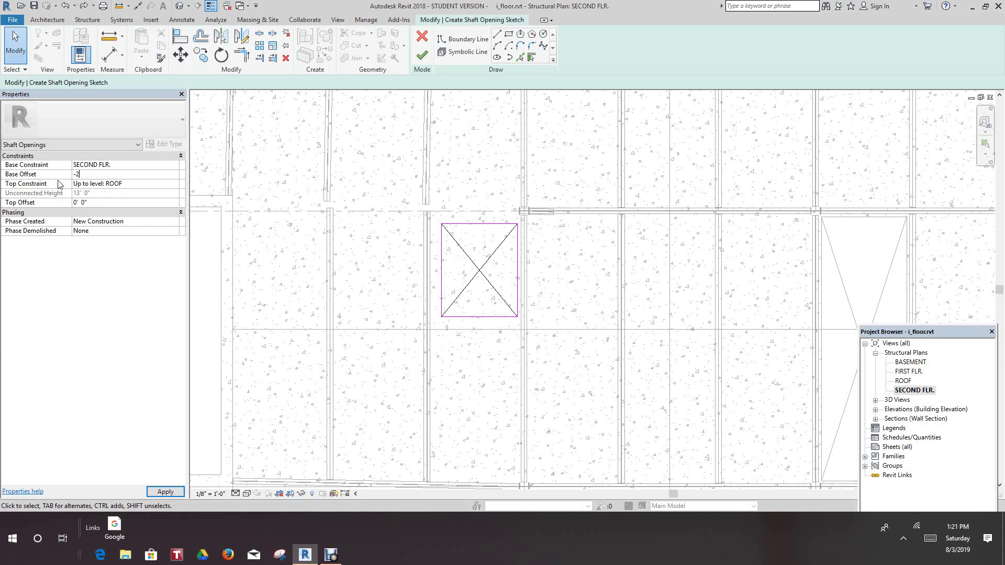
{"action": "left_click", "coordinate": [91, 202]}
{"action": "left_click_drag", "start_coordinate": [91, 203], "coordinate": [69, 203]}
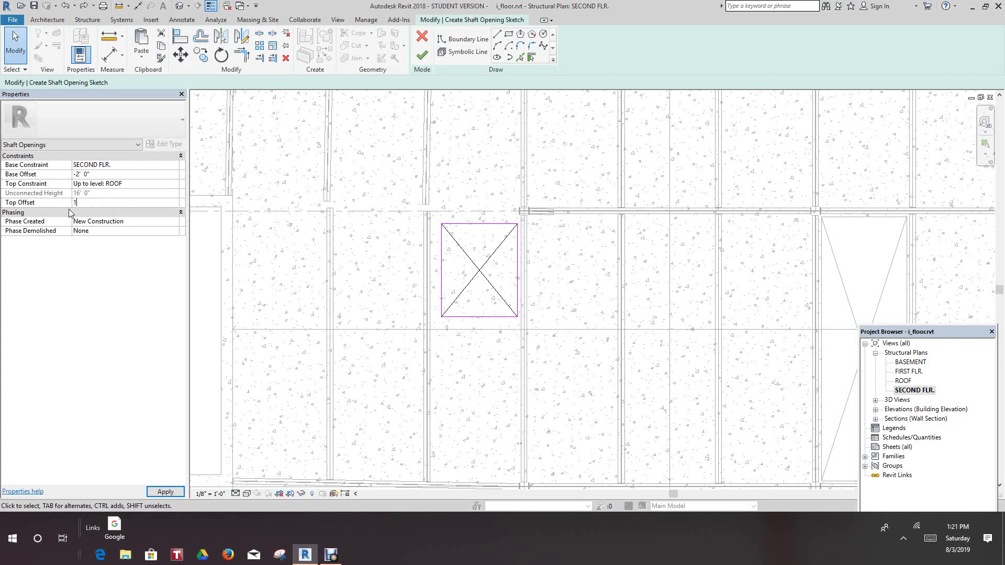
{"action": "type", "text": "1"}
{"action": "left_click", "coordinate": [156, 489]}
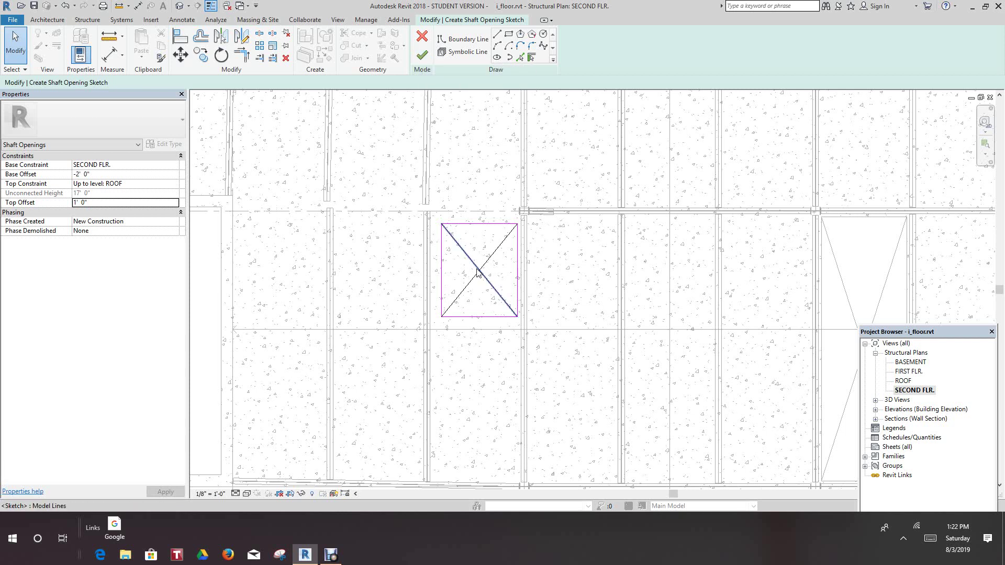
{"action": "left_click", "coordinate": [423, 54]}
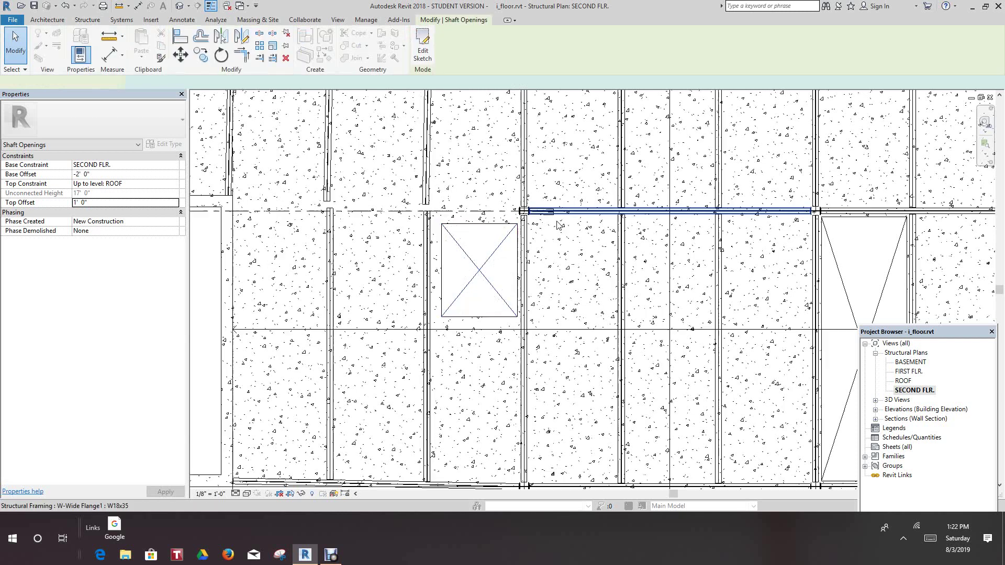
Examine the finished shaft opening in plan and in the default 3D view, orbiting to see through the roof and second-floor slab
{"action": "scroll", "coordinate": [557, 257], "scroll_direction": "down", "scroll_amount": 2}
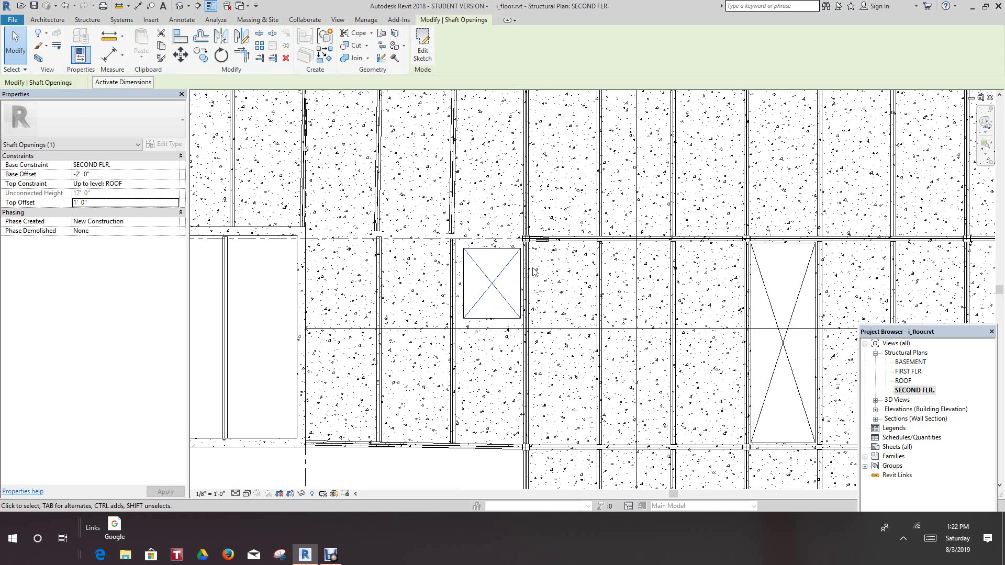
{"action": "scroll", "coordinate": [495, 281], "scroll_direction": "down", "scroll_amount": 3}
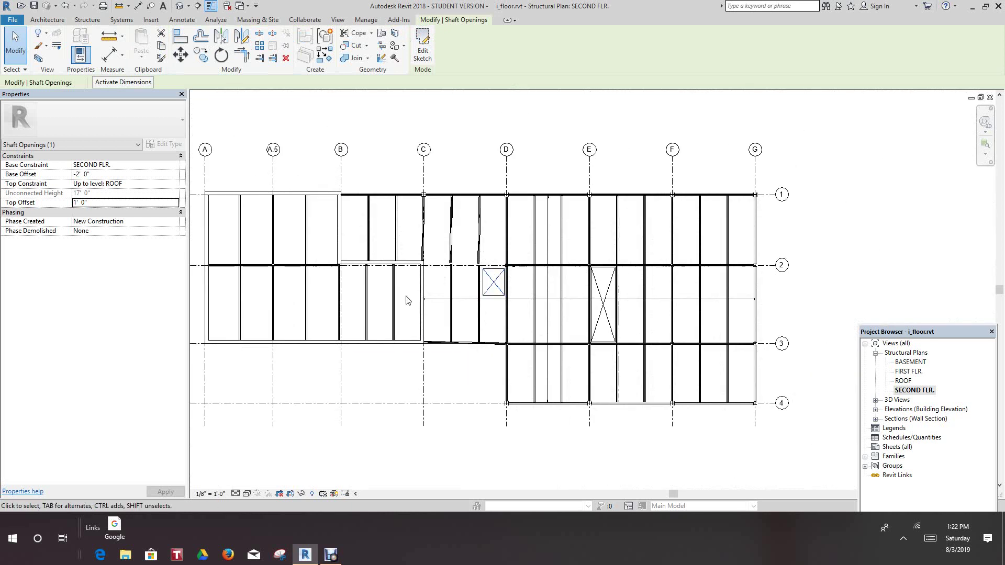
{"action": "left_click", "coordinate": [179, 6]}
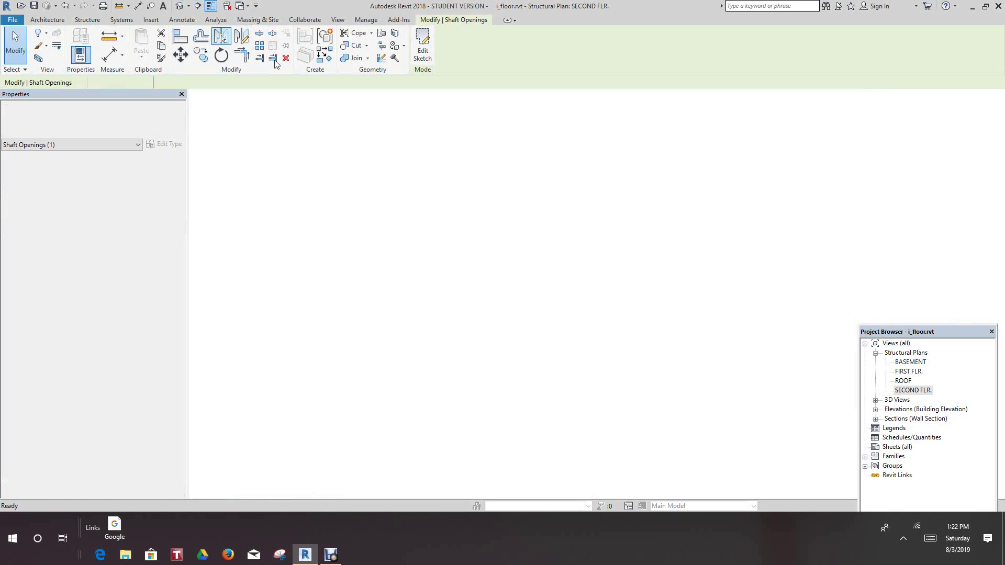
{"action": "left_click_drag", "start_coordinate": [913, 153], "coordinate": [997, 133]}
{"action": "left_click", "coordinate": [938, 161]}
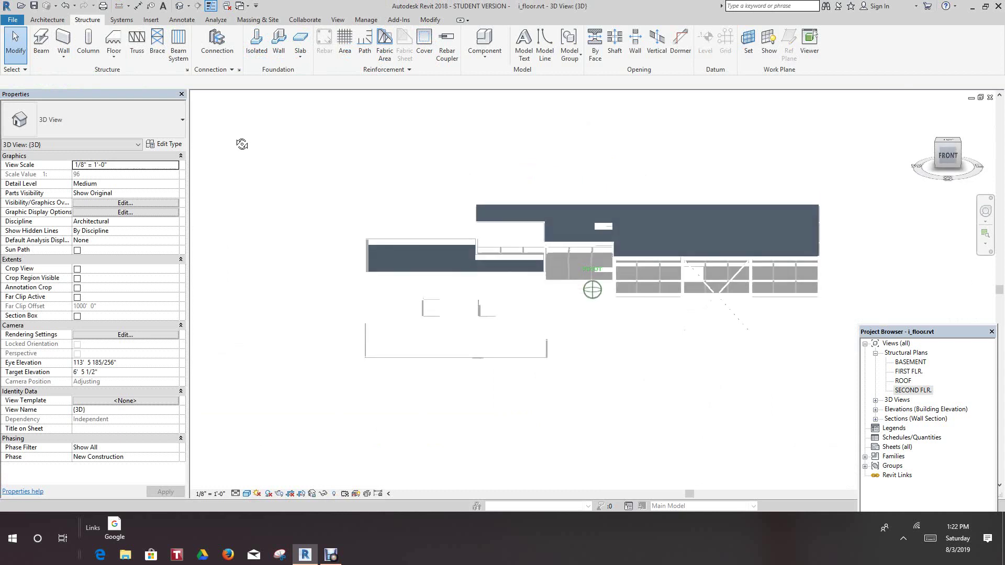
{"action": "mouse_move", "coordinate": [188, 177]}
{"action": "middle_mouse_down", "text": "shift"}
{"action": "mouse_move", "coordinate": [1001, 173]}
{"action": "mouse_move", "coordinate": [298, 180]}
{"action": "mouse_move", "coordinate": [347, 158]}
{"action": "mouse_move", "coordinate": [348, 140]}
{"action": "middle_mouse_up", "text": "shift"}
{"action": "mouse_move", "coordinate": [653, 287]}
{"action": "middle_mouse_down"}
{"action": "mouse_move", "coordinate": [736, 314]}
{"action": "mouse_move", "coordinate": [712, 388]}
{"action": "mouse_move", "coordinate": [681, 390]}
{"action": "middle_mouse_up"}
{"action": "scroll", "coordinate": [665, 390], "scroll_direction": "up", "scroll_amount": 5}
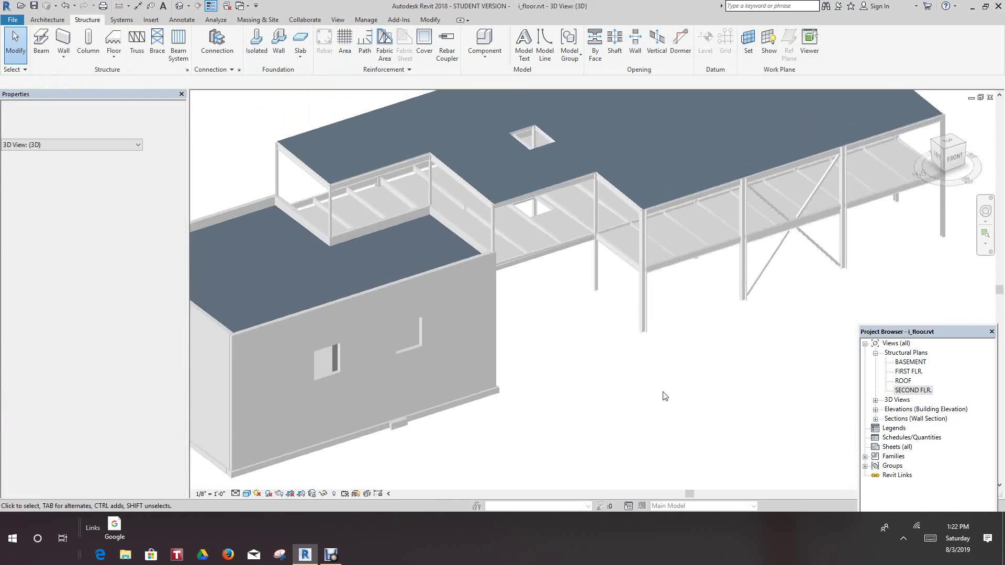
{"action": "scroll", "coordinate": [666, 396], "scroll_direction": "down", "scroll_amount": 2}
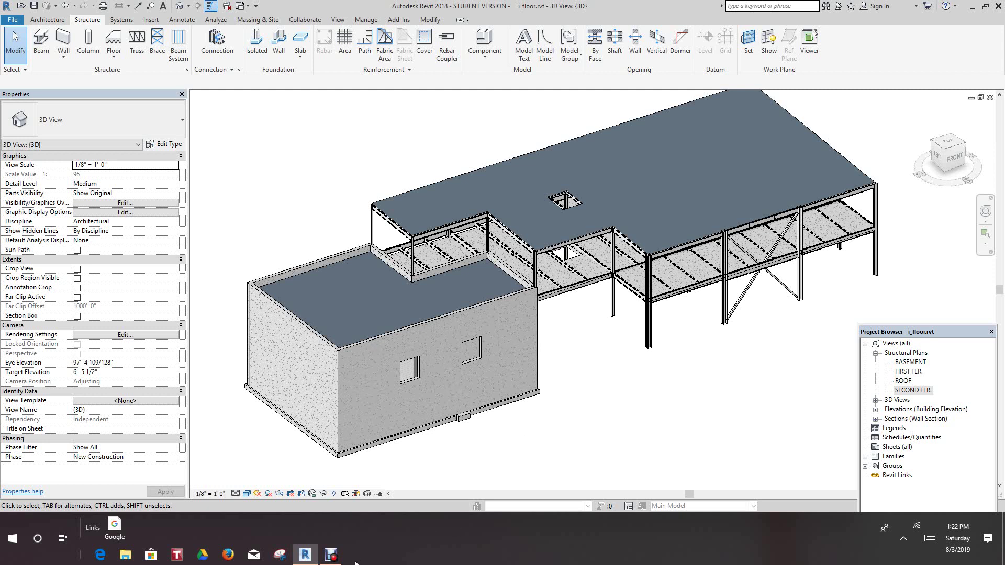
{"action": "mouse_move", "coordinate": [344, 559]}
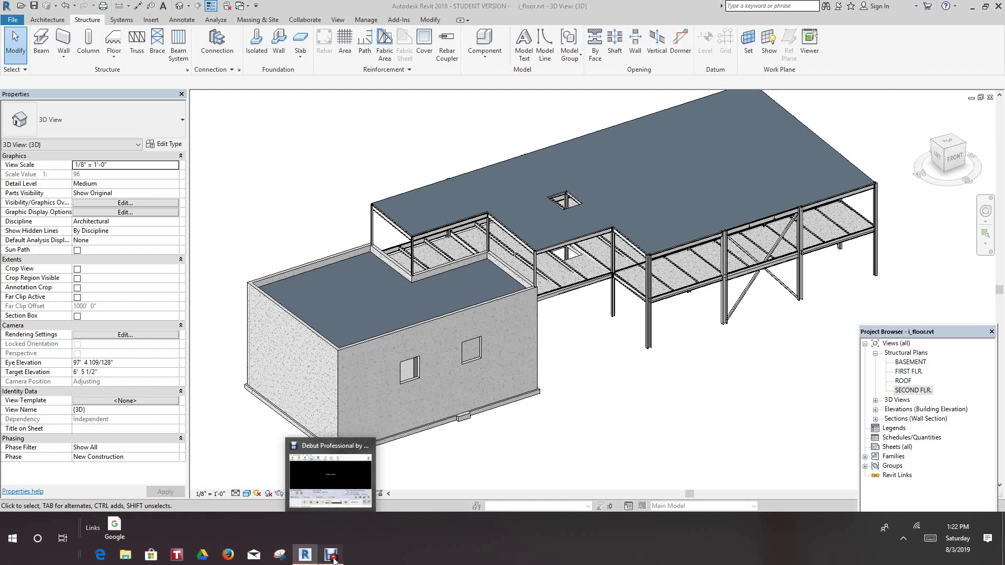
{"action": "left_click", "coordinate": [332, 556]}
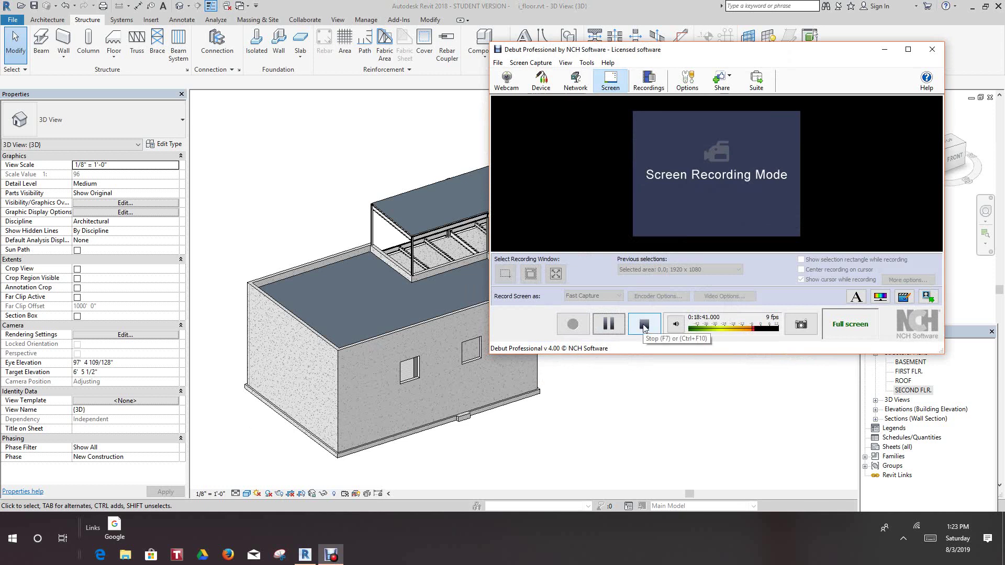